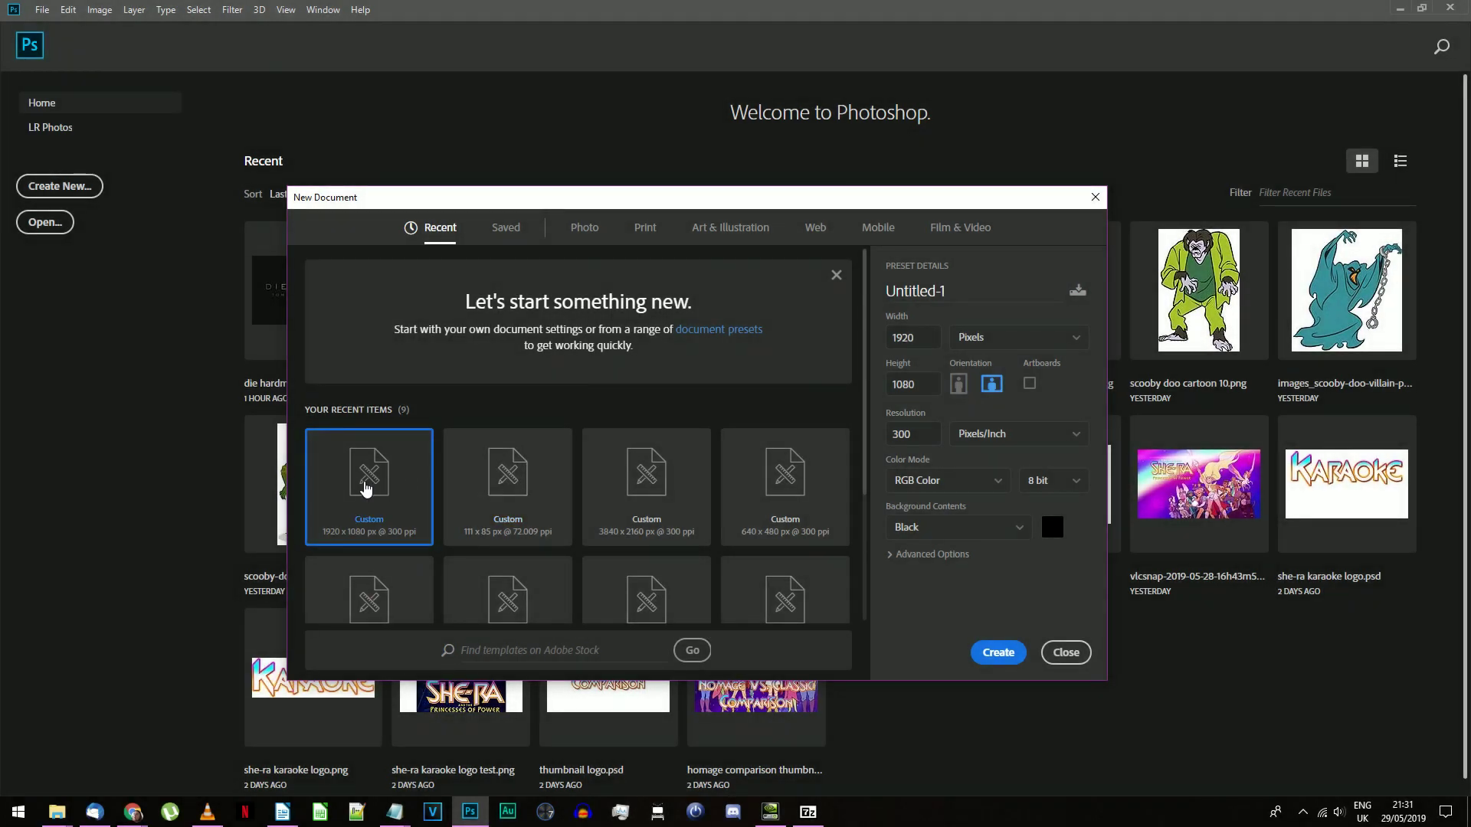
Create a 3840x2160 document and replace the white Background with an empty transparent layer
left_click(646, 493)
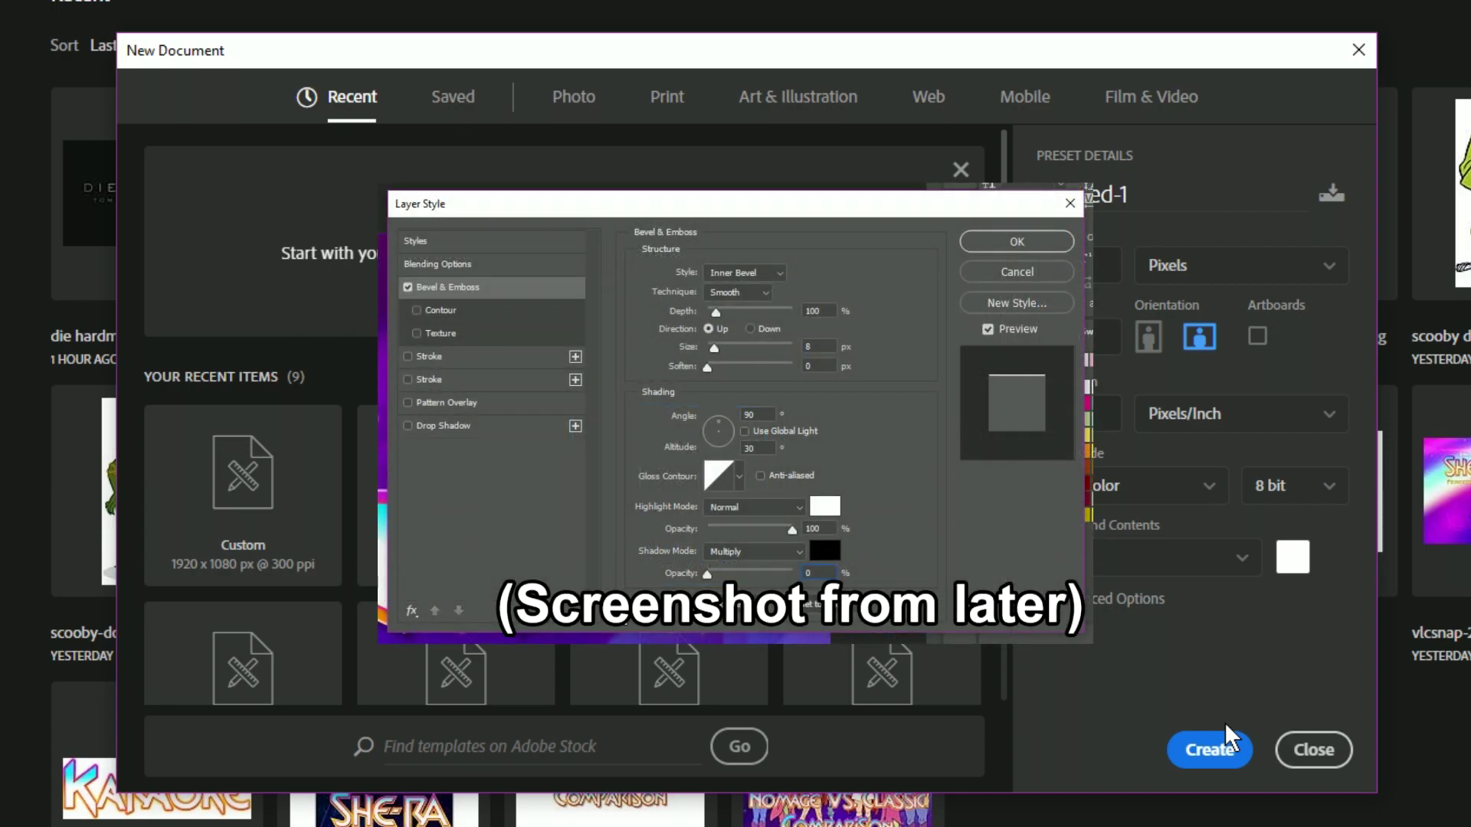
left_click(1225, 731)
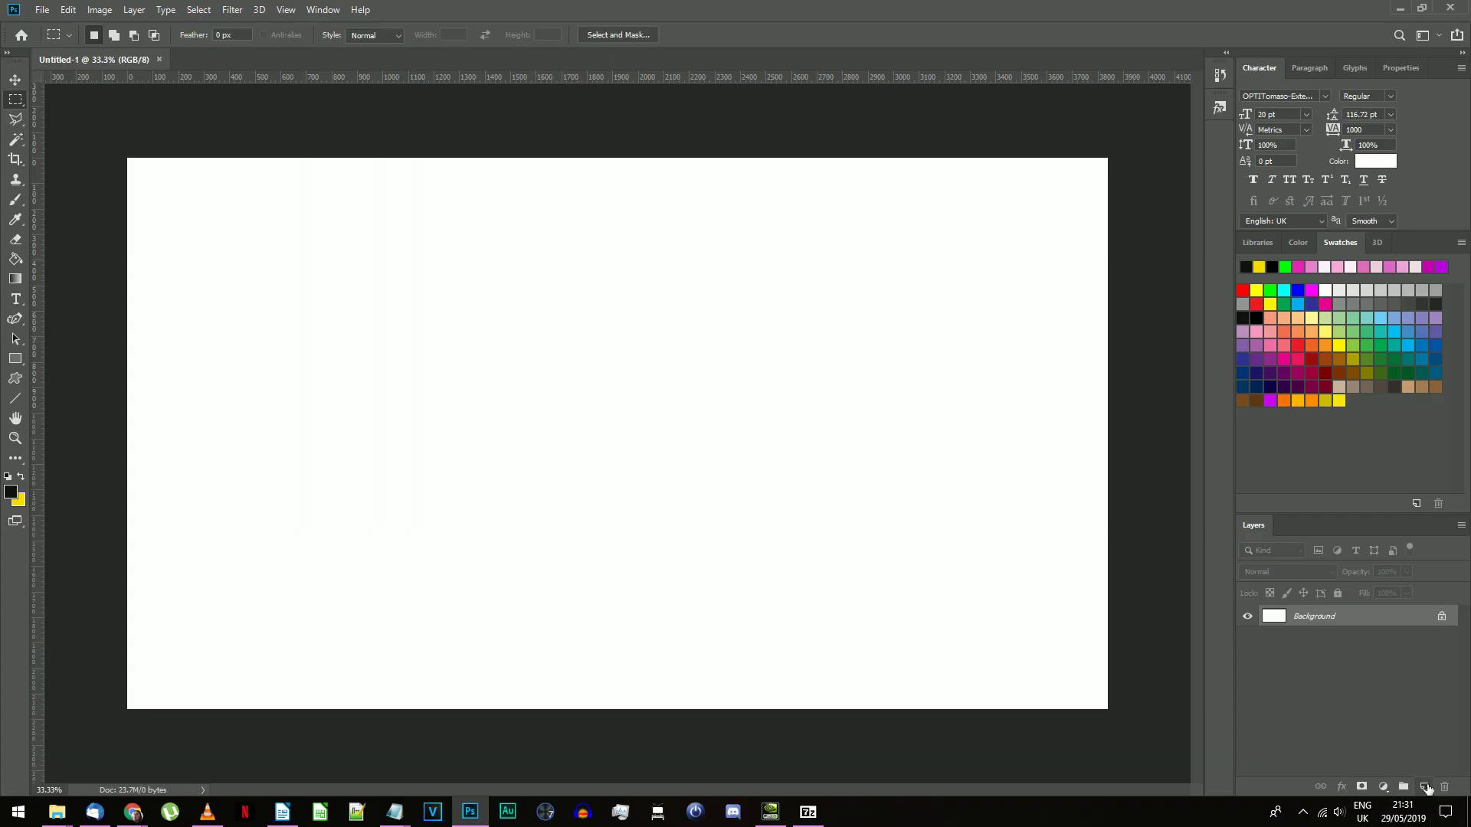
left_click(1422, 787)
left_click(1336, 637)
key("Delete")
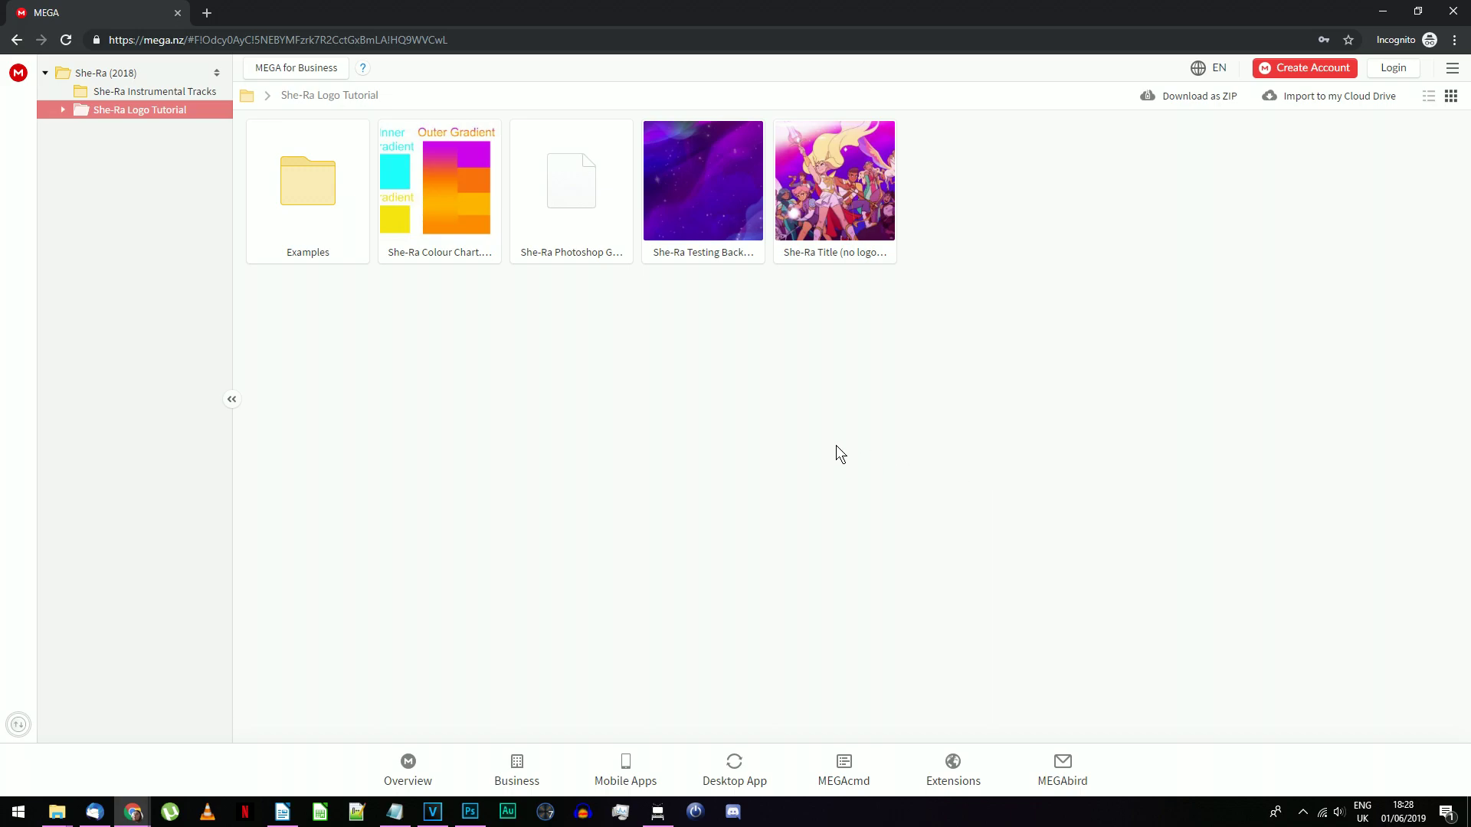
Place the She-Ra Testing Background and type 'Logo Tutorial' in the shera font
double_click(710, 188)
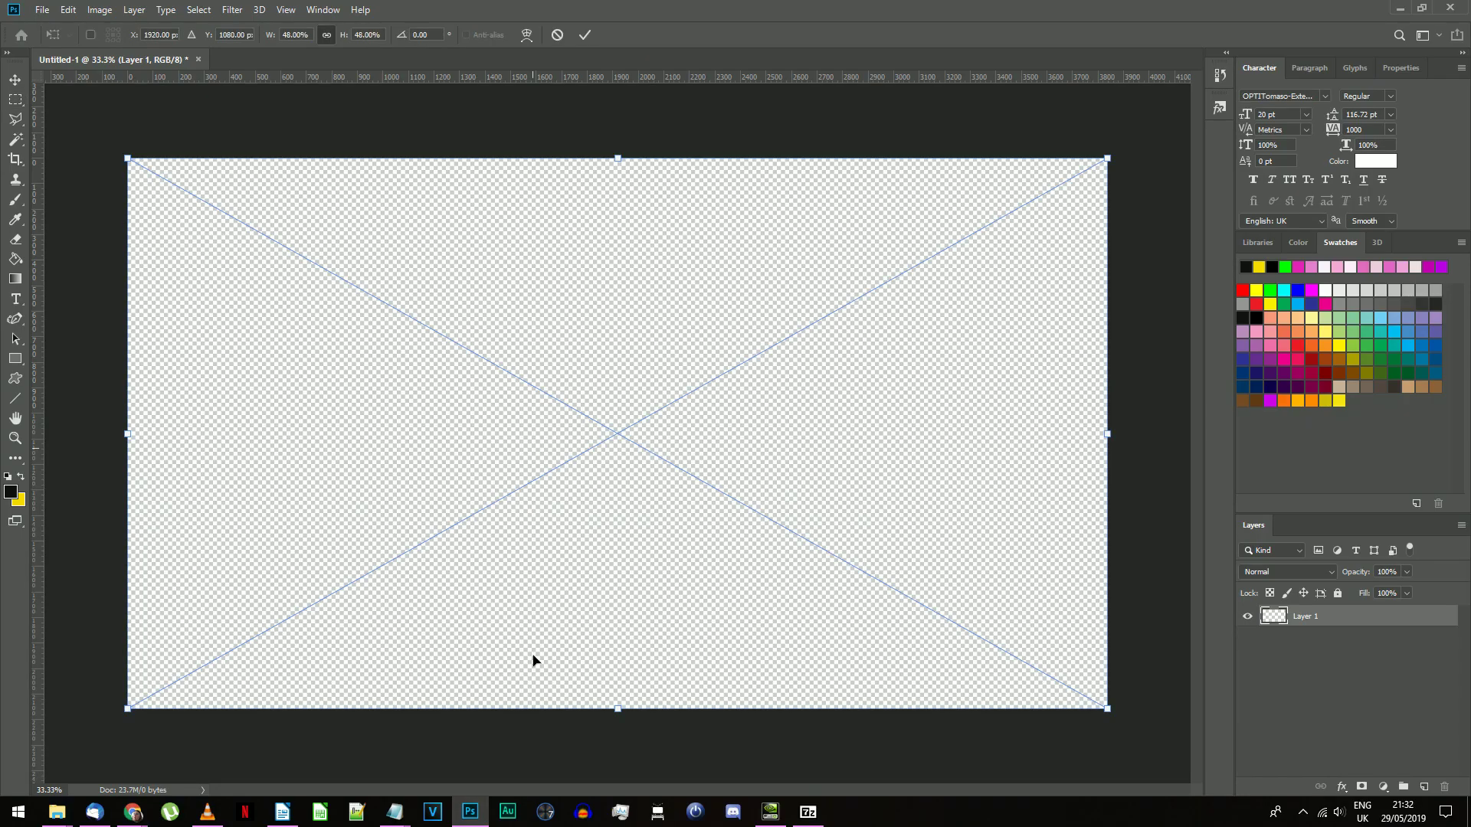
key("Return")
key("t")
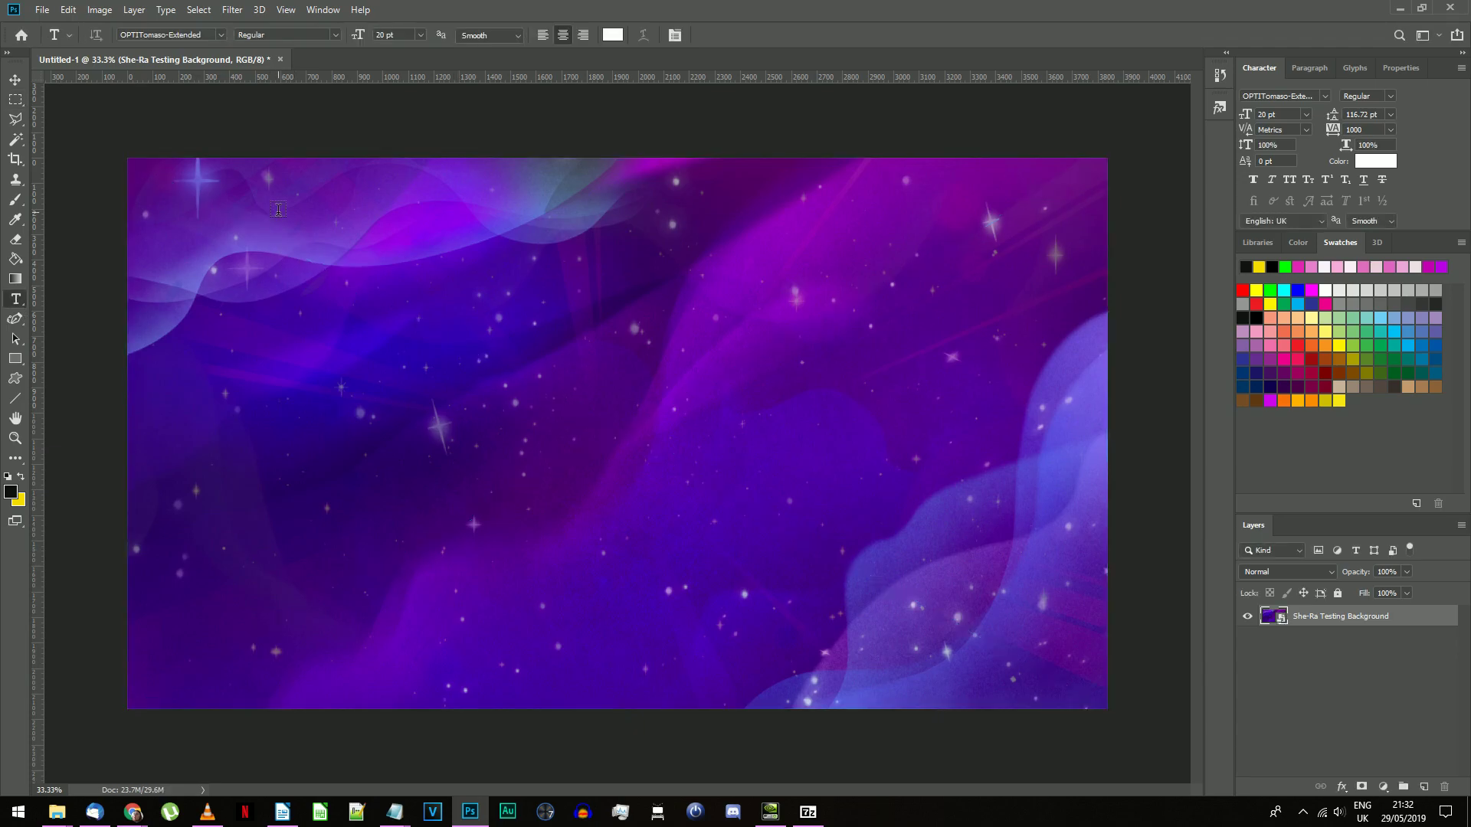
left_click(160, 35)
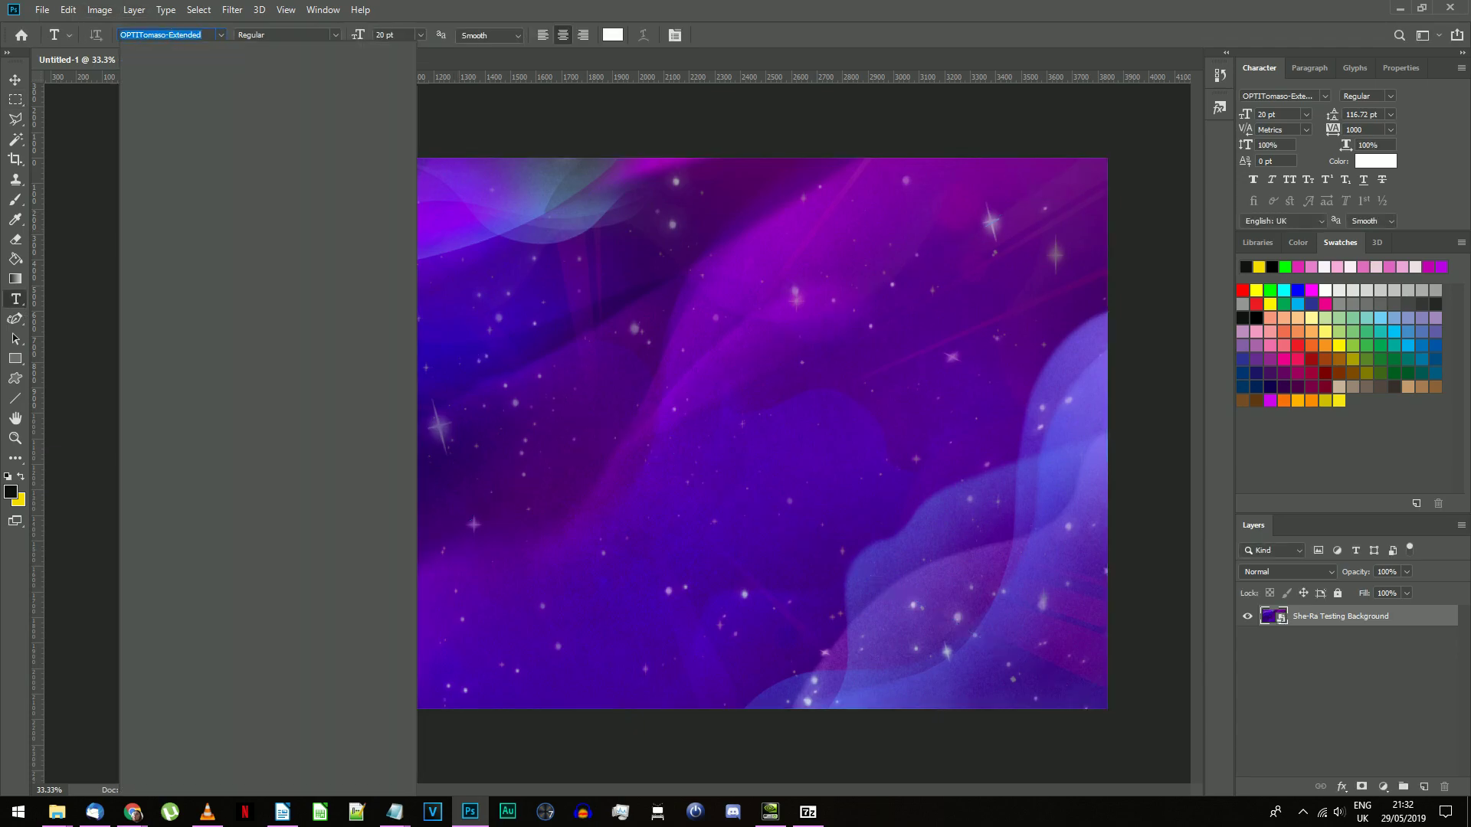
type("shera")
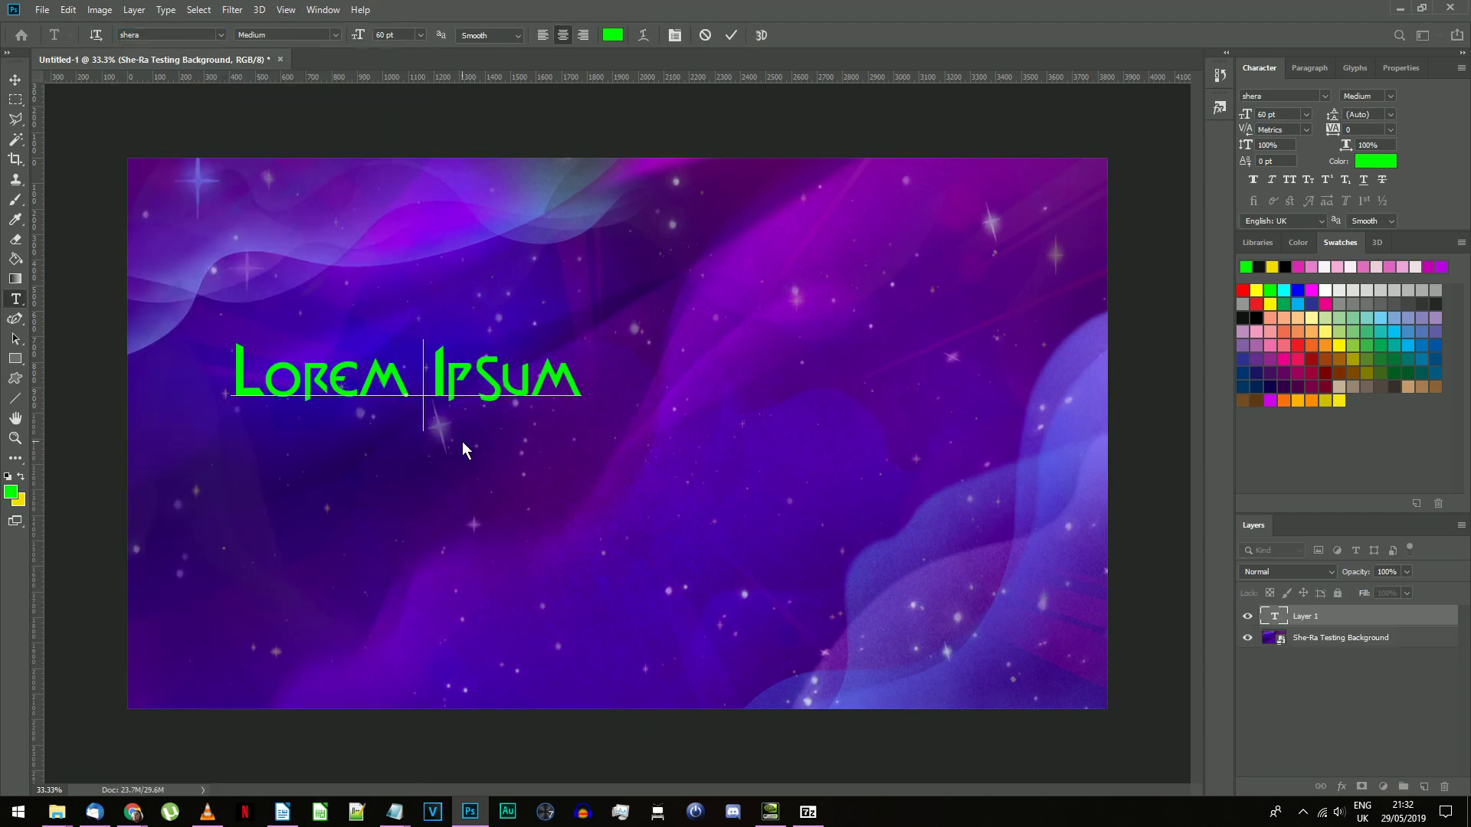
type("Log")
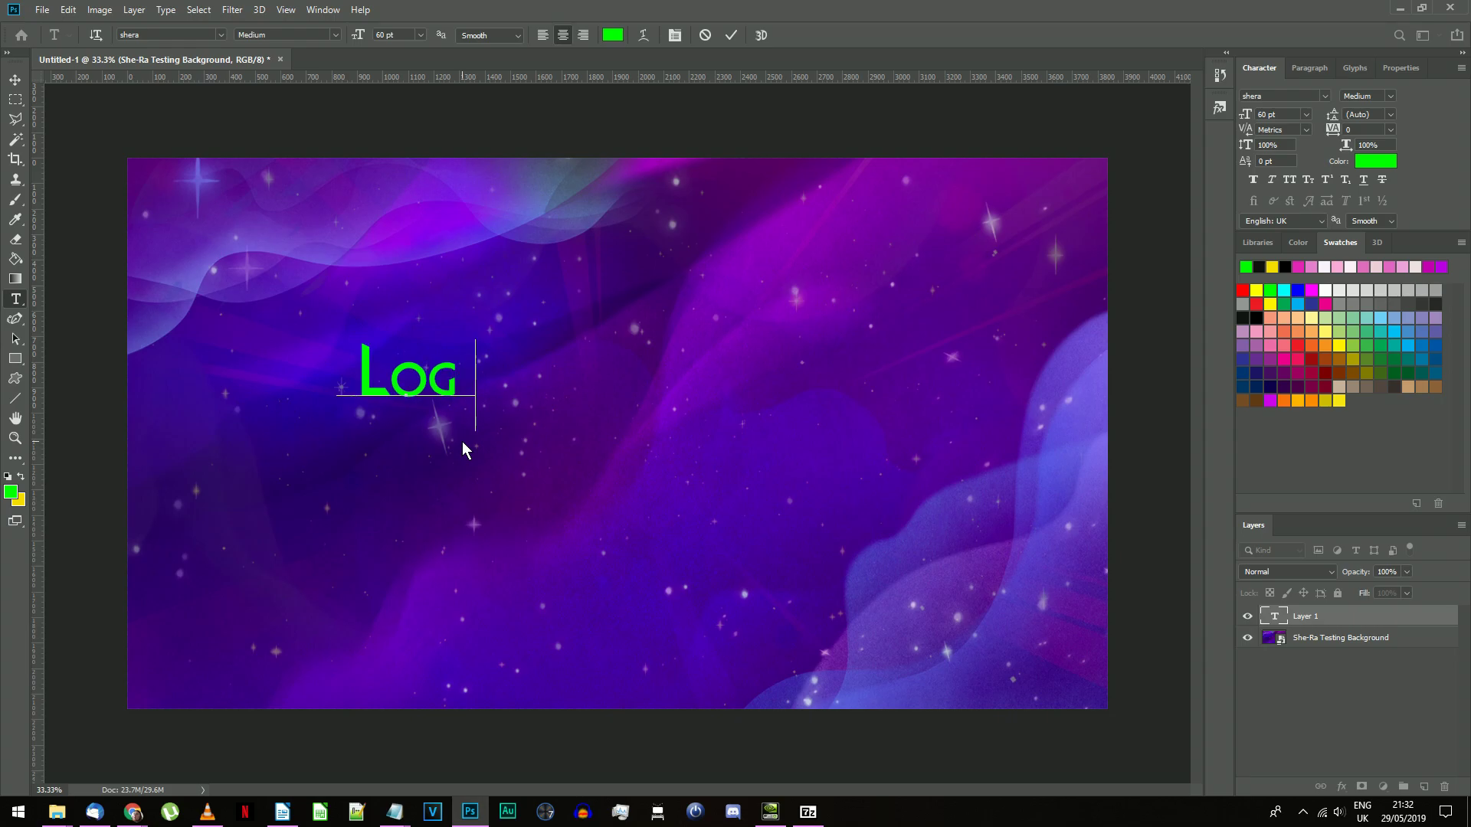
type("o Tutorial")
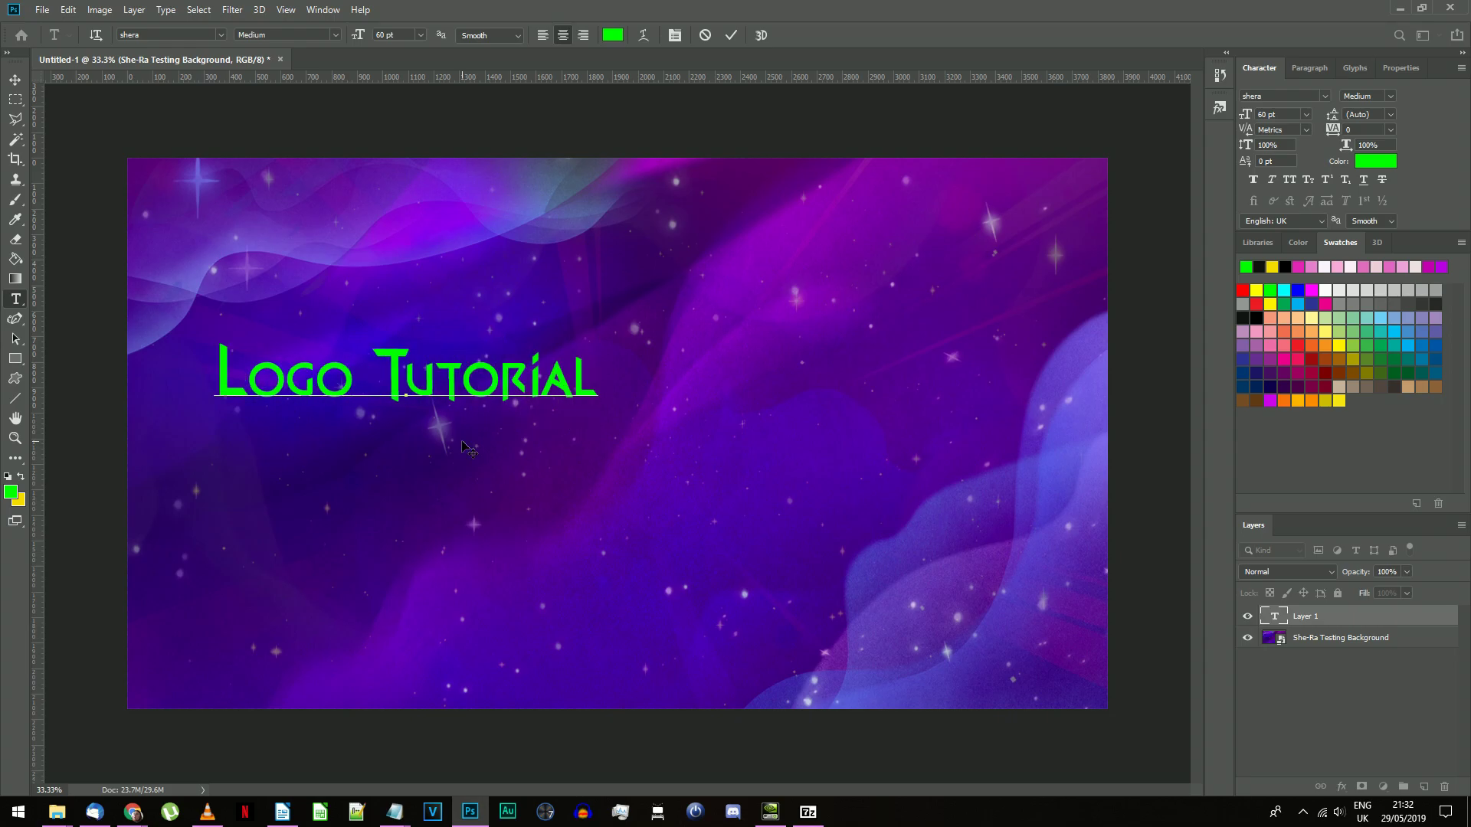
Scale the Logo Tutorial text to about double width and centre it on the canvas
left_click_drag(429, 449, 624, 440)
key("ctrl+Return")
key("ctrl+t")
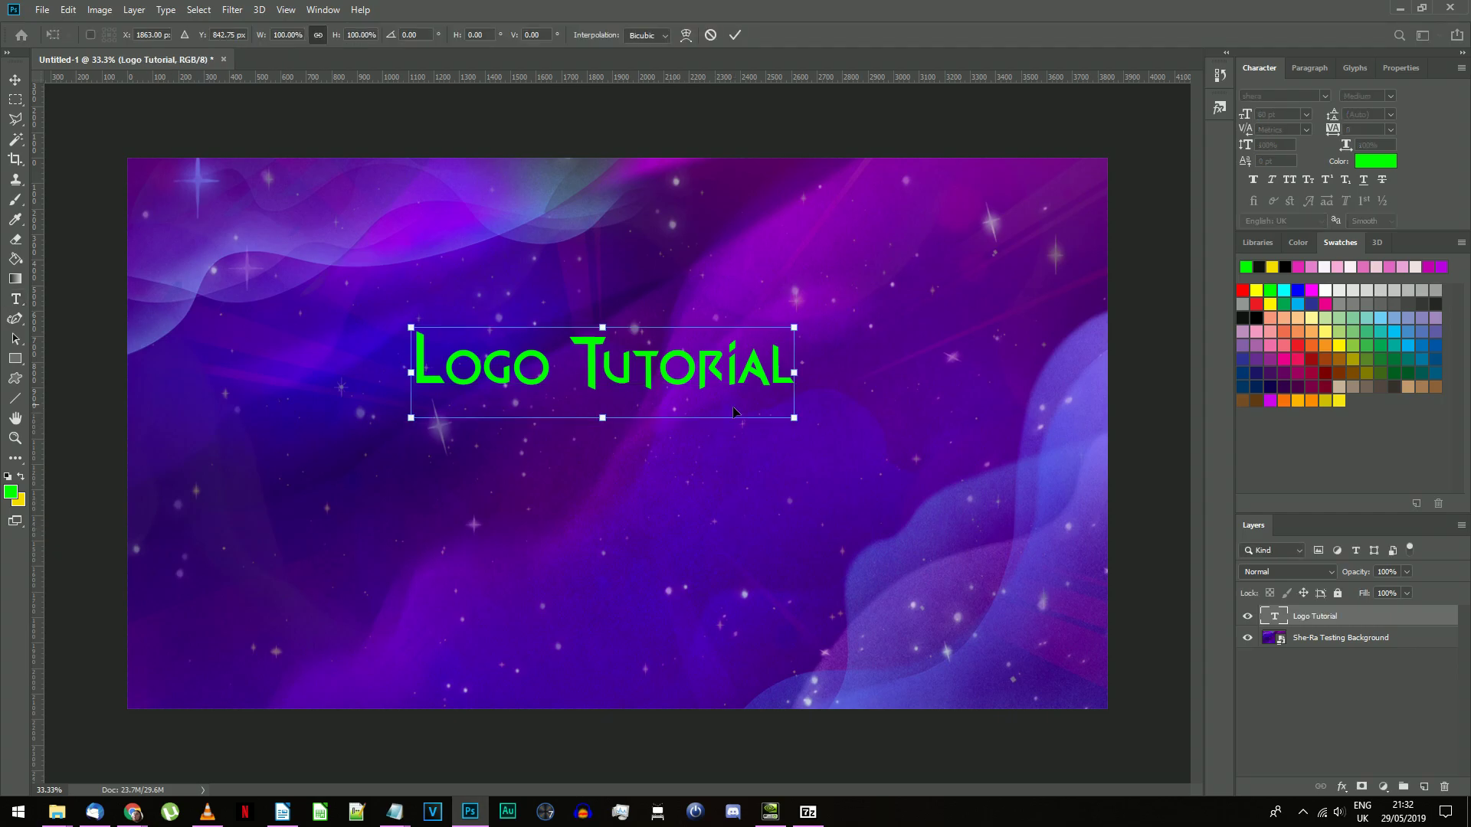
left_click_drag(794, 372, 1043, 372)
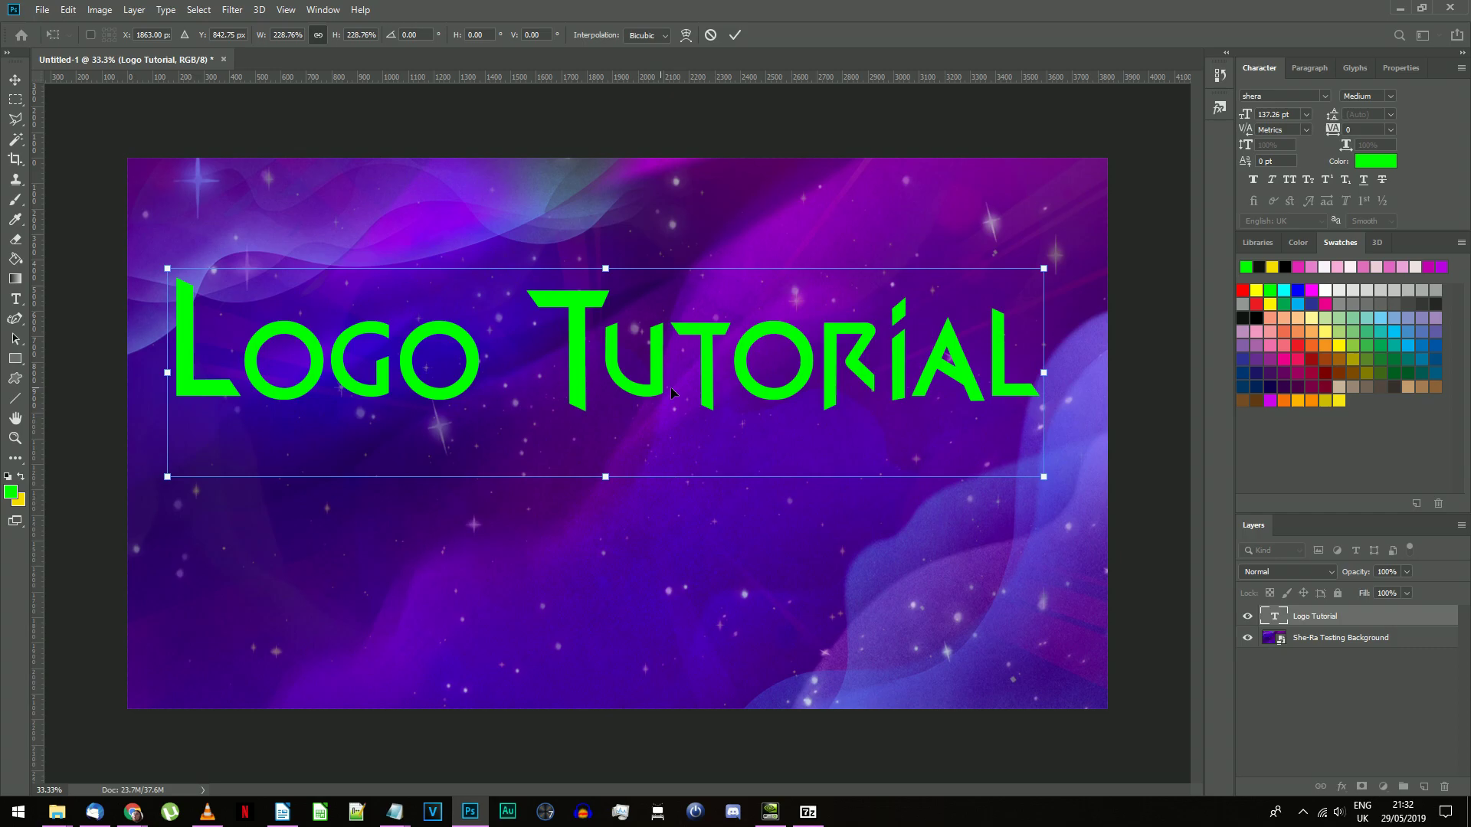
left_click_drag(671, 391, 675, 387)
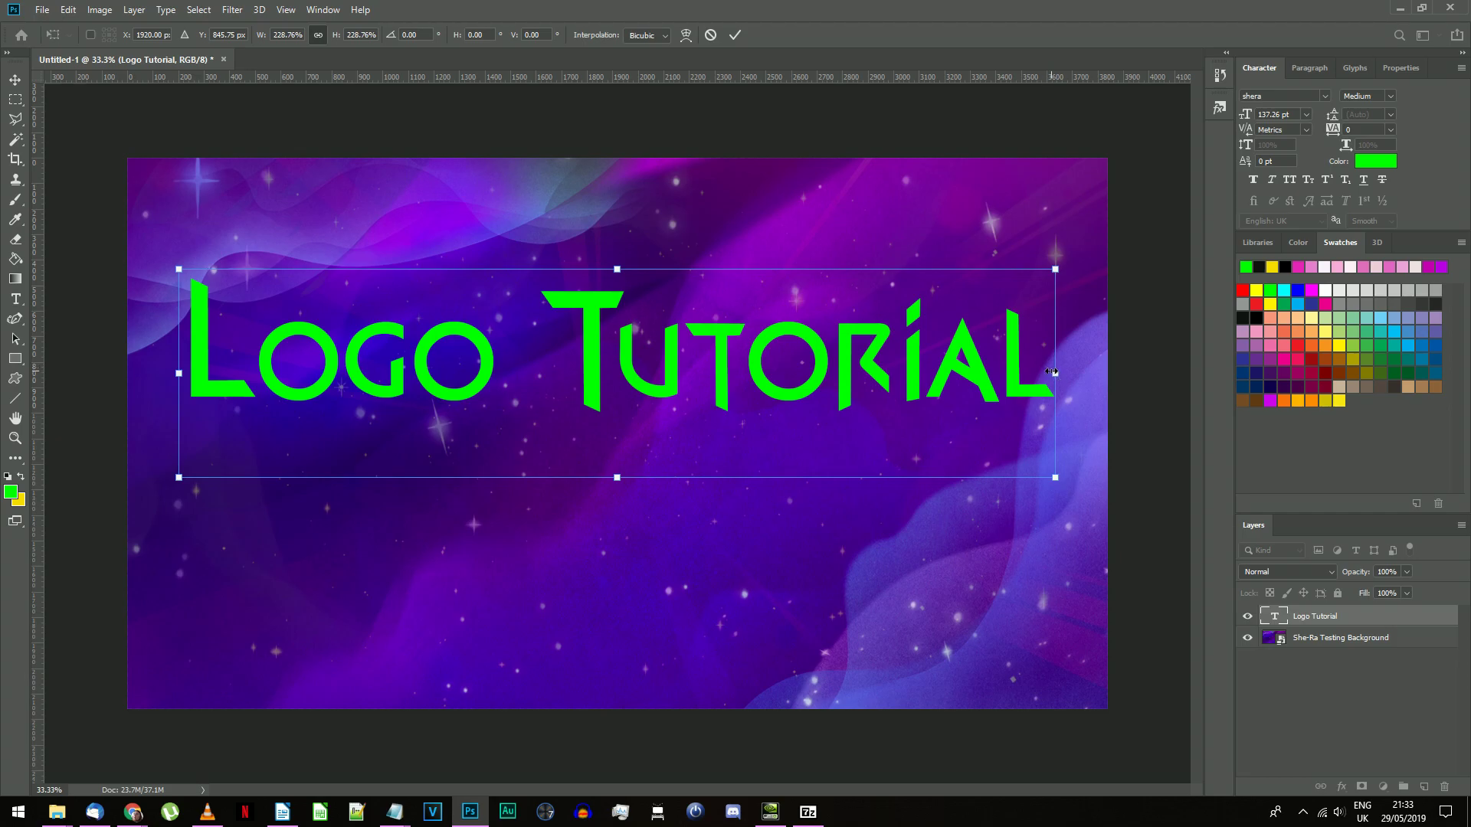
left_click_drag(1051, 372, 1076, 373)
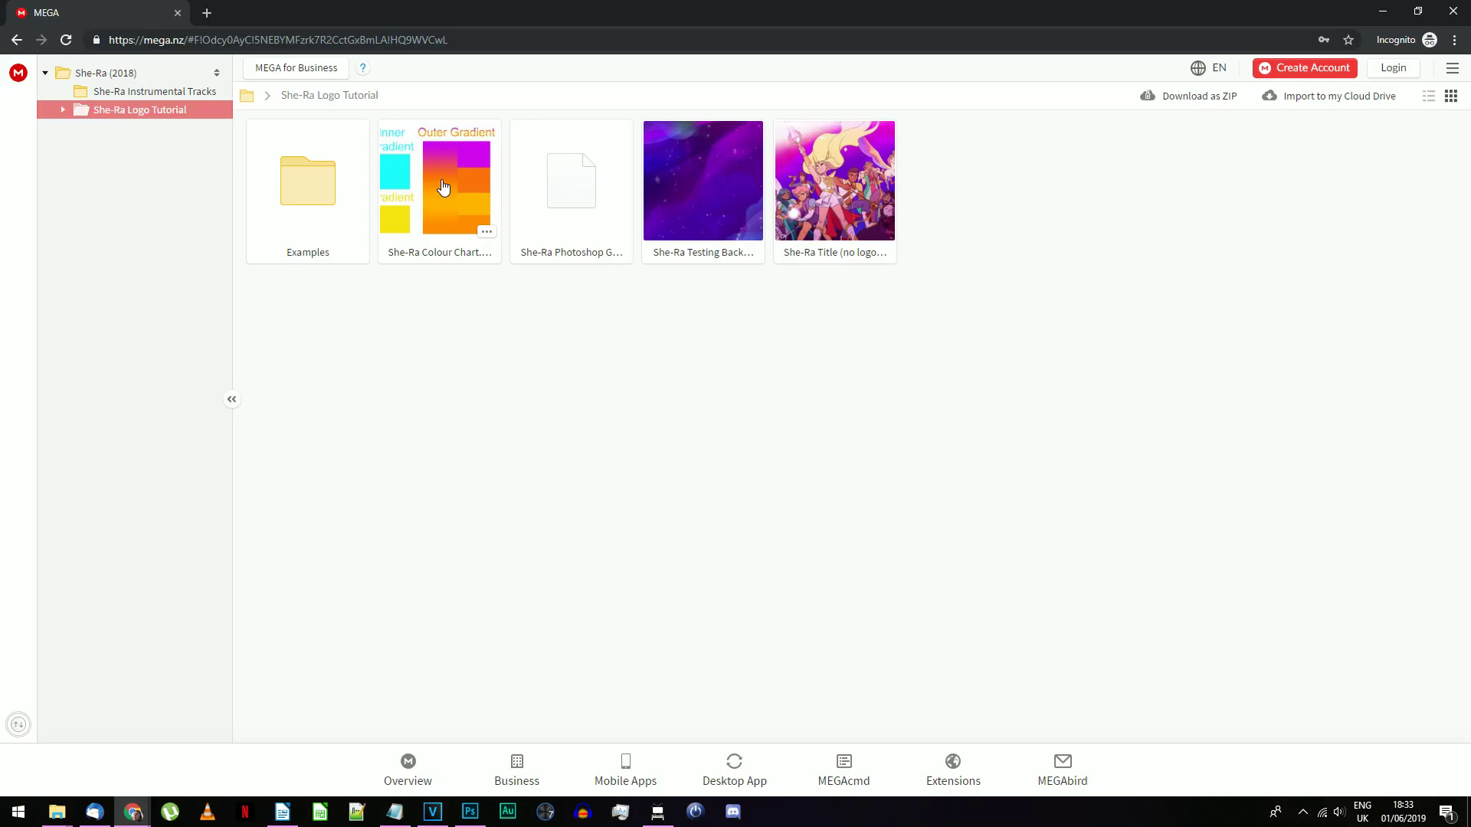
Place the She-Ra Colour Chart and shrink it into the bottom-right corner
double_click(443, 187)
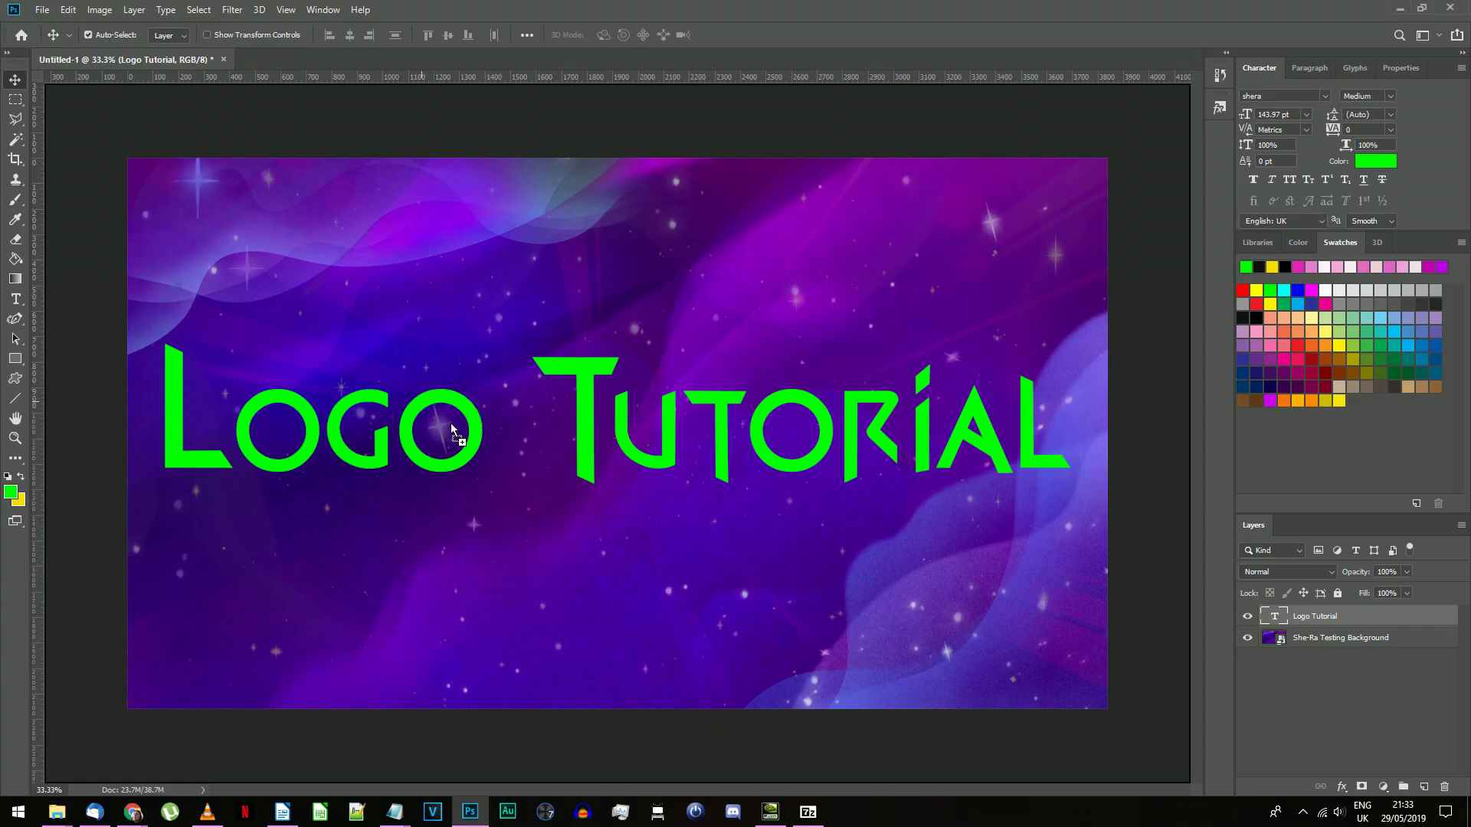
left_click_drag(46, 414, 650, 541)
left_click_drag(276, 206, 910, 582)
Move Logo Tutorial above the chart and add a 100%-opacity outside stroke in sampled pink
left_click_drag(1312, 637, 1311, 617)
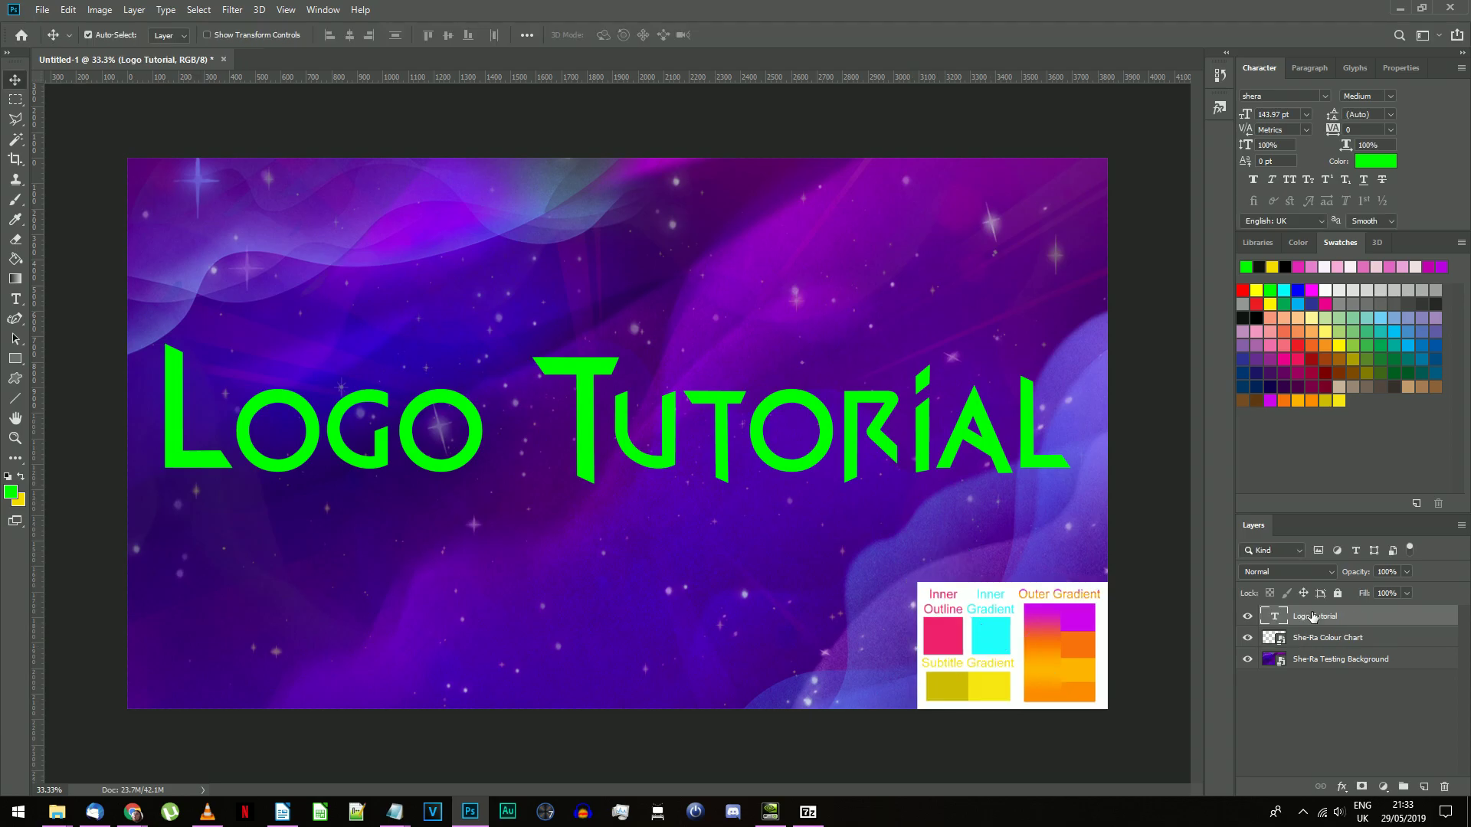
right_click(1311, 618)
left_click(1174, 117)
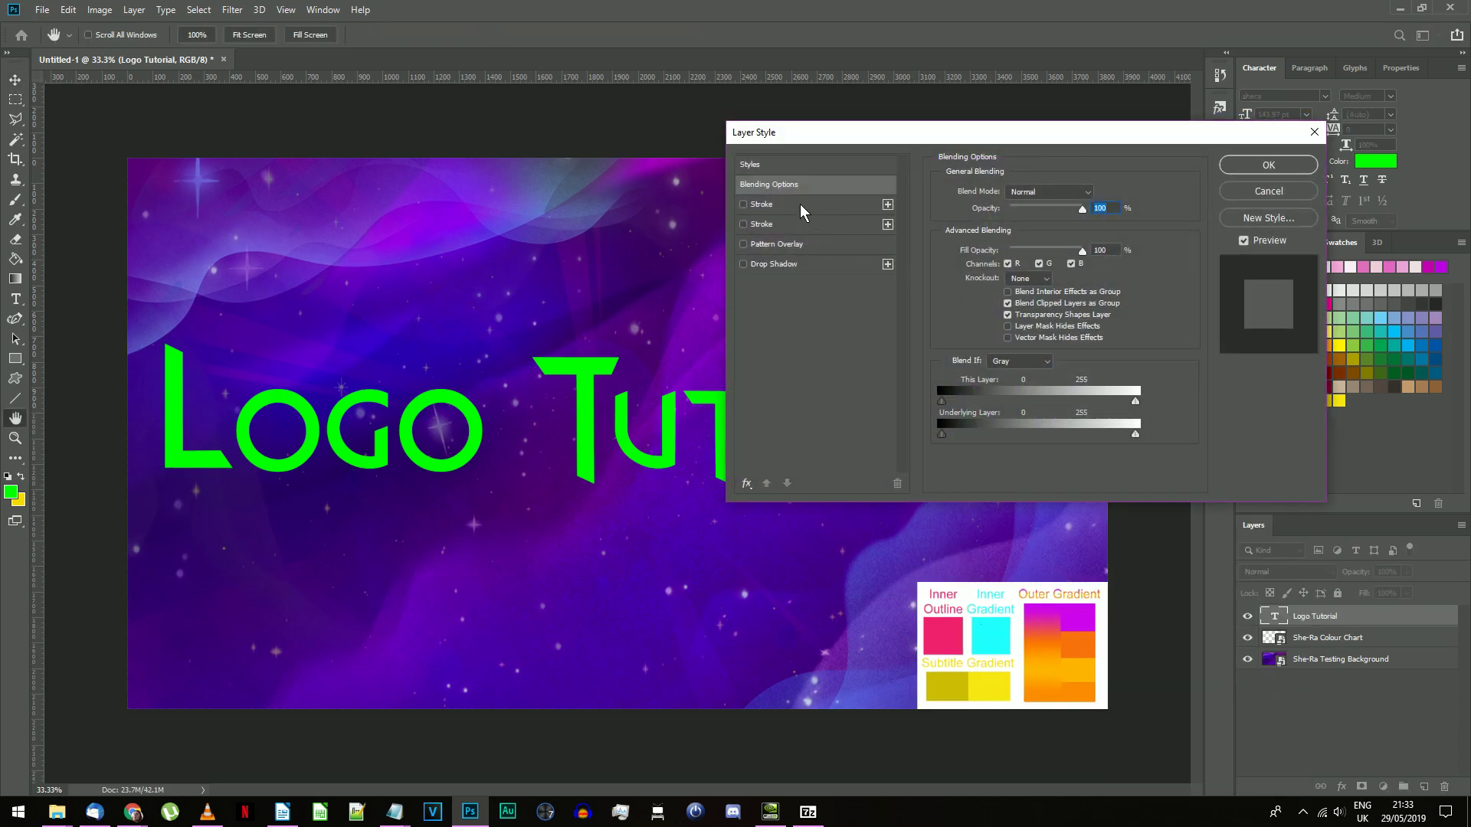
left_click(800, 204)
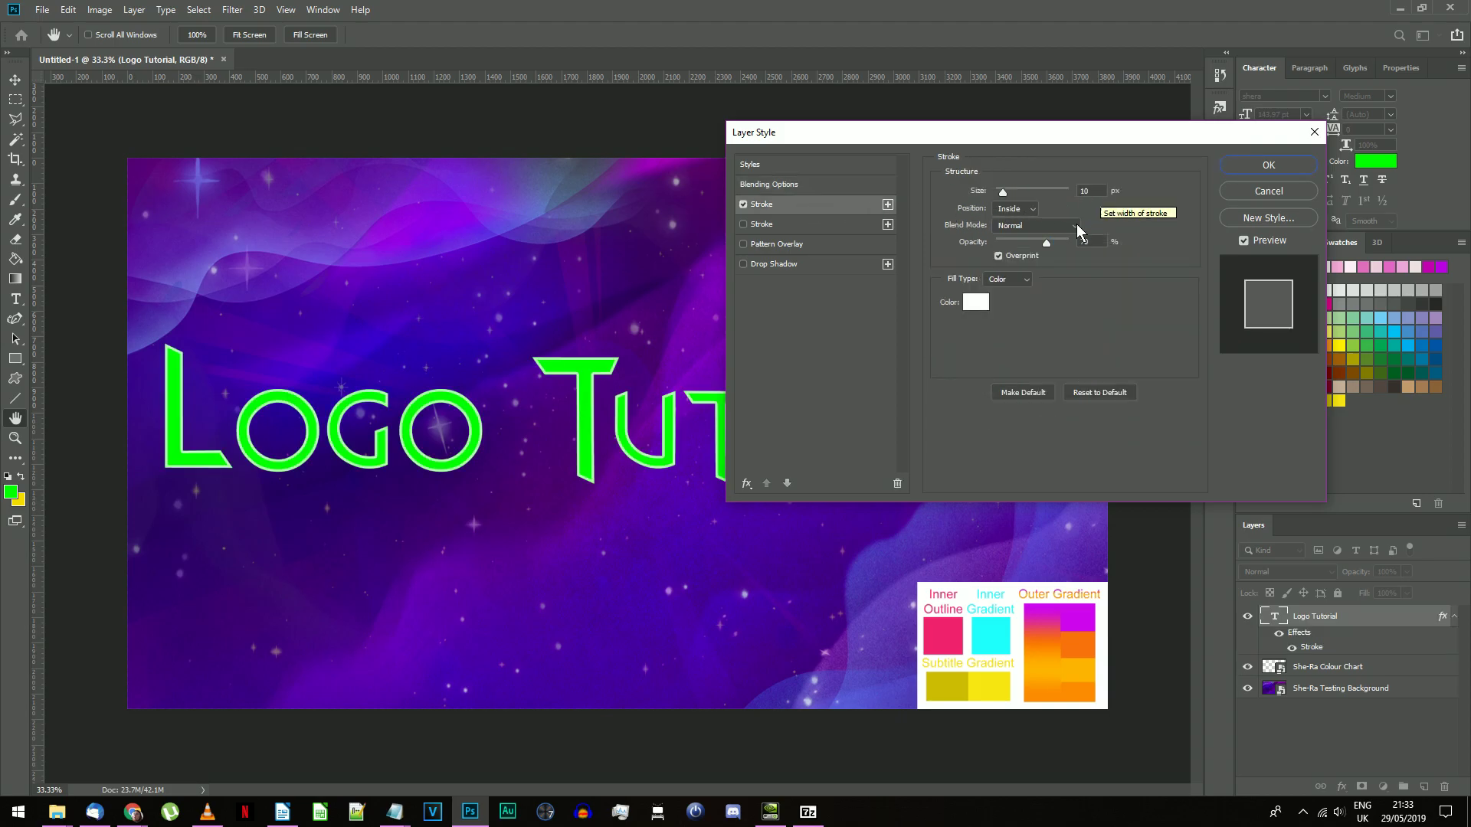
left_click_drag(1048, 239, 1137, 240)
left_click(1018, 210)
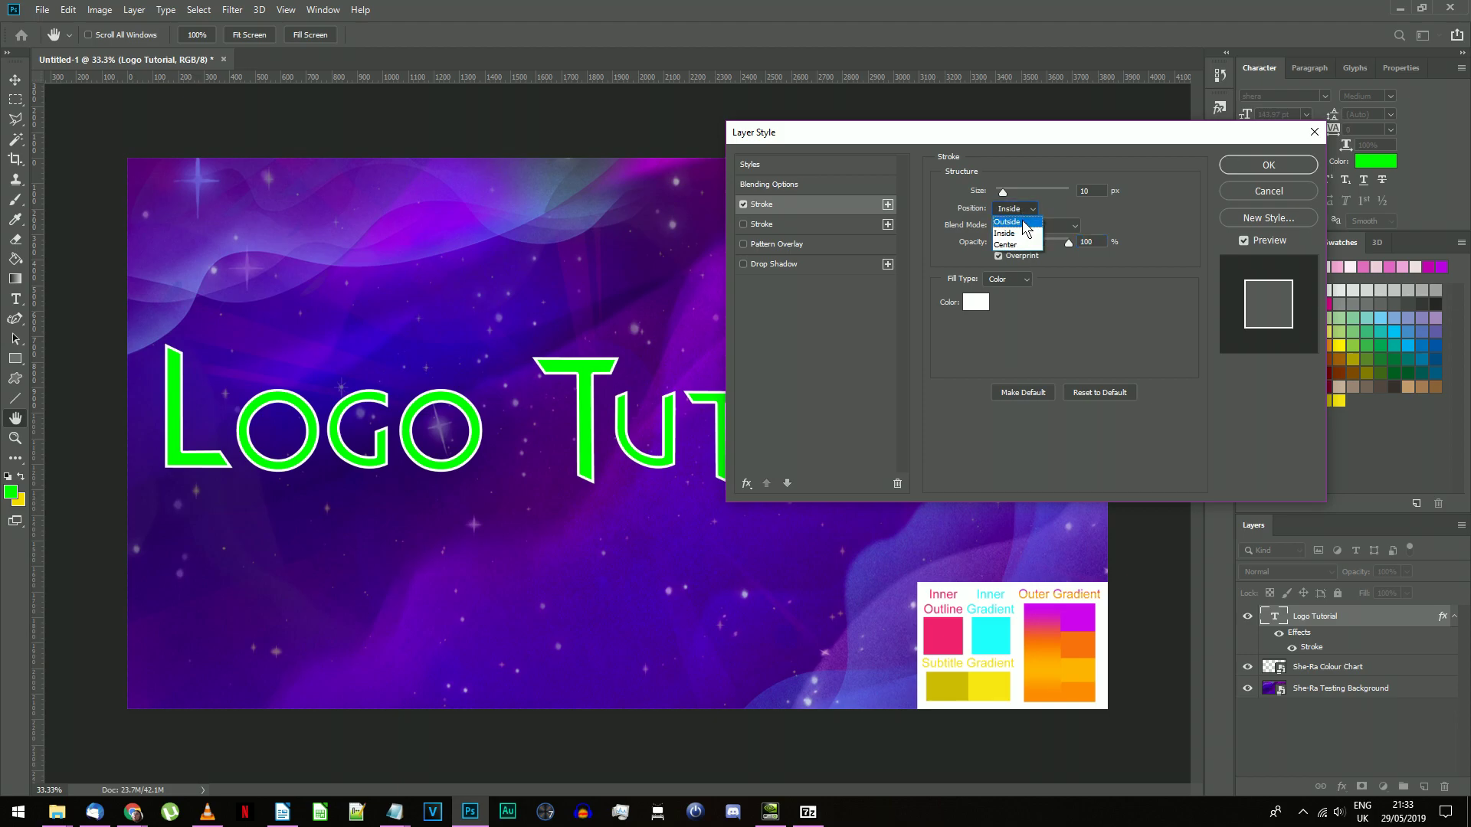
left_click(1021, 219)
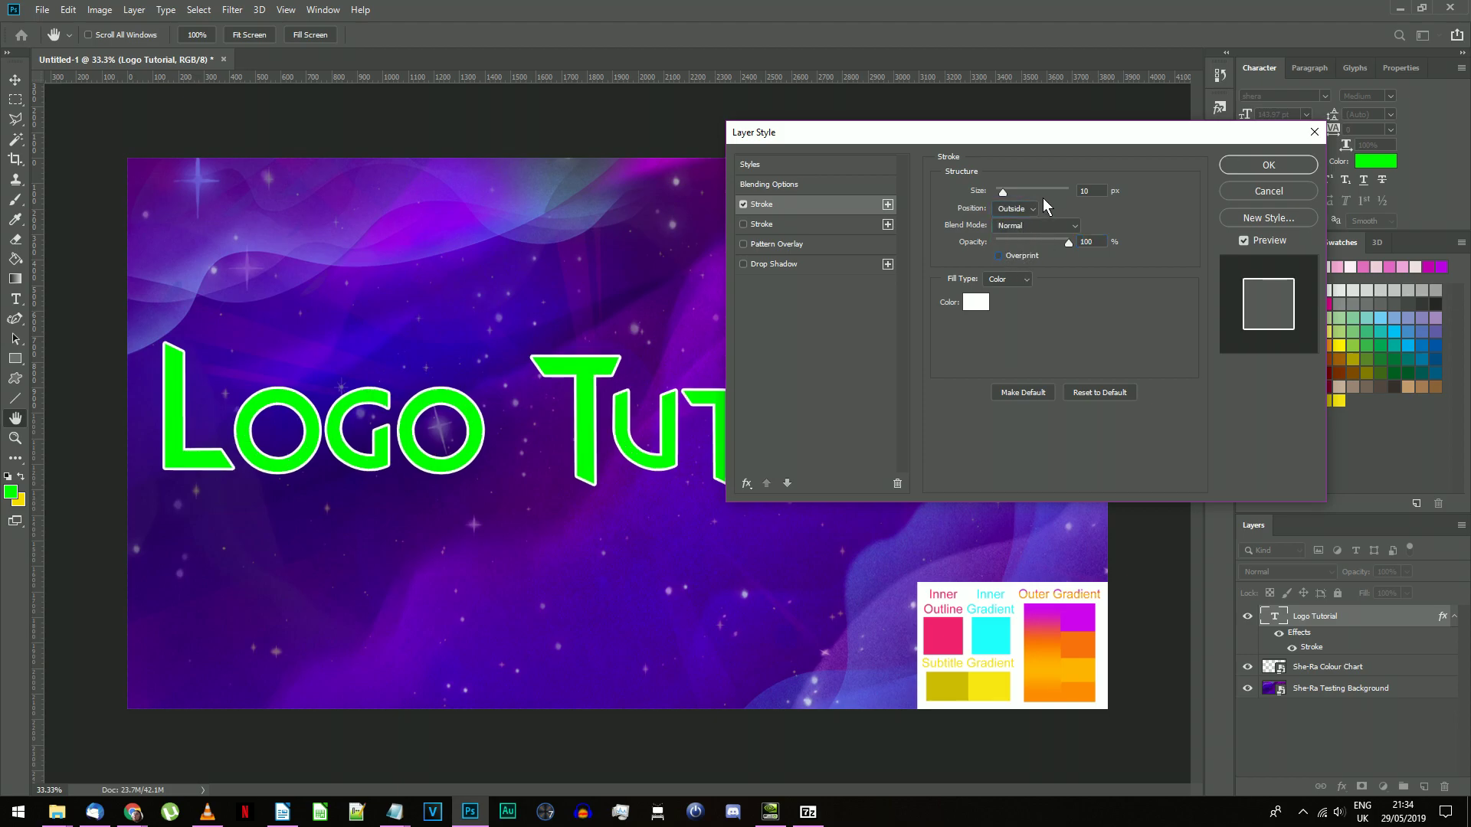
left_click(985, 303)
left_click(946, 643)
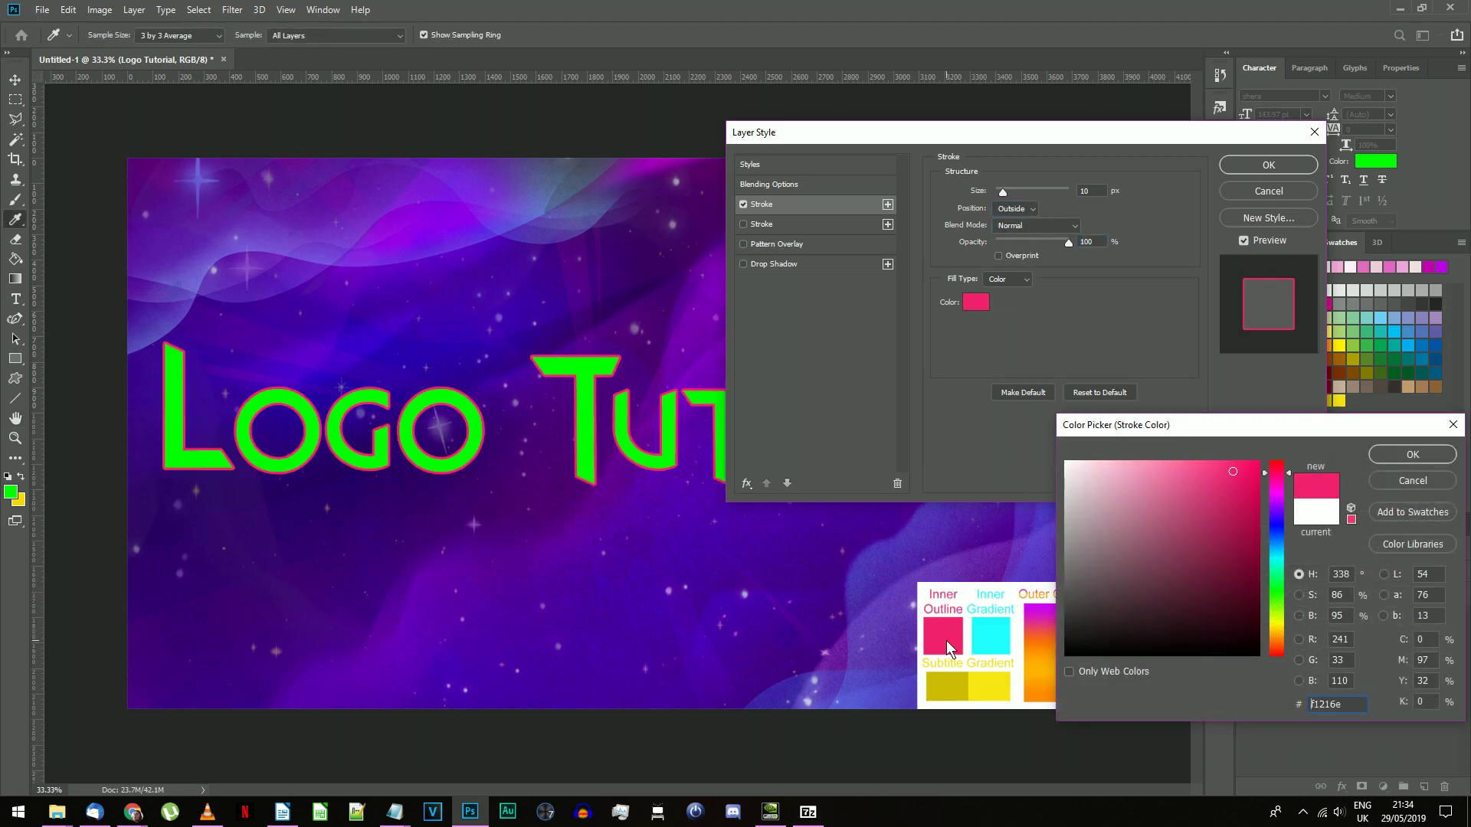
left_click(1404, 457)
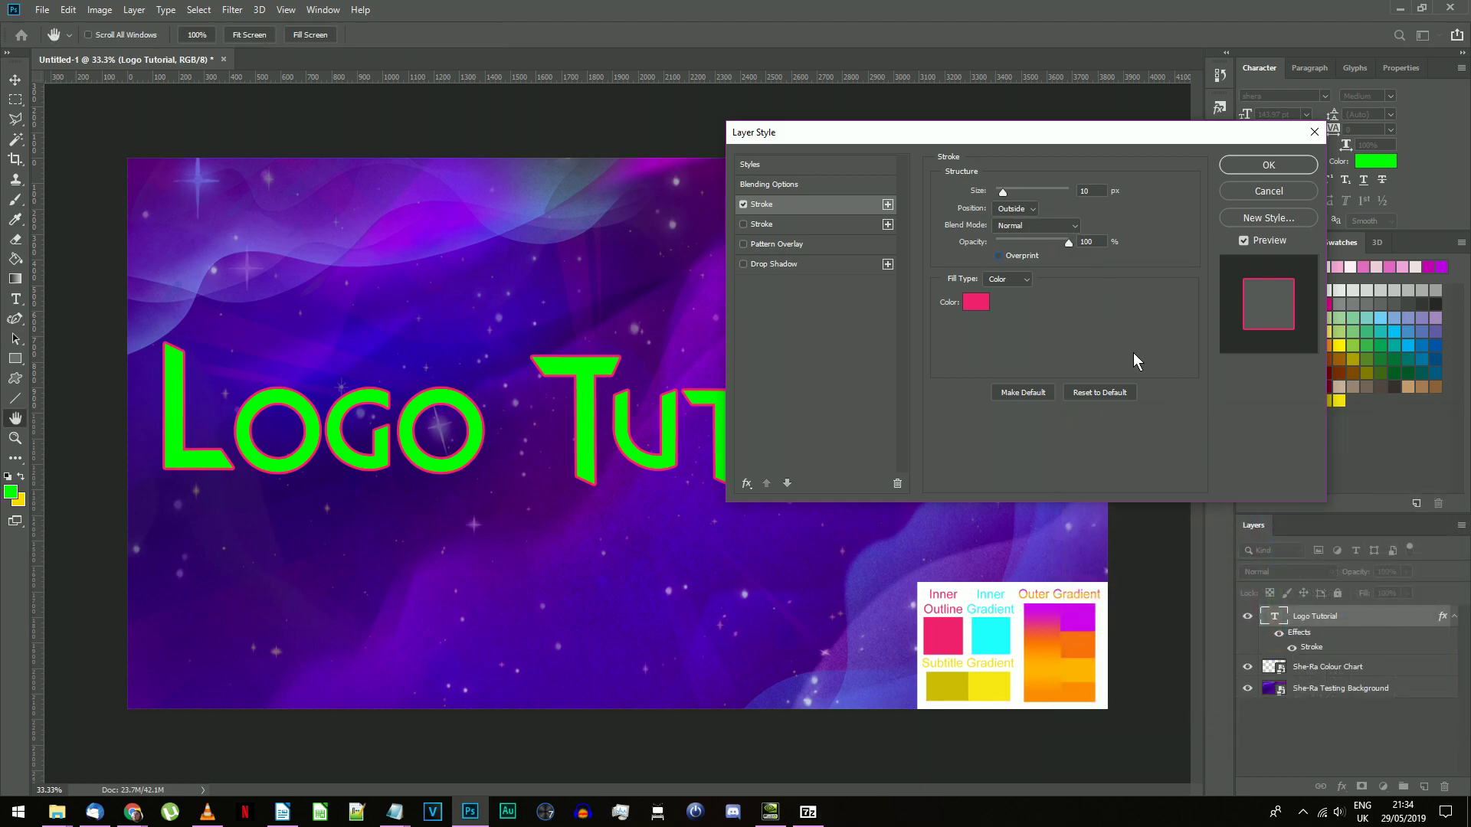
Add a drop shadow with a 135° angle to the text
left_click(778, 264)
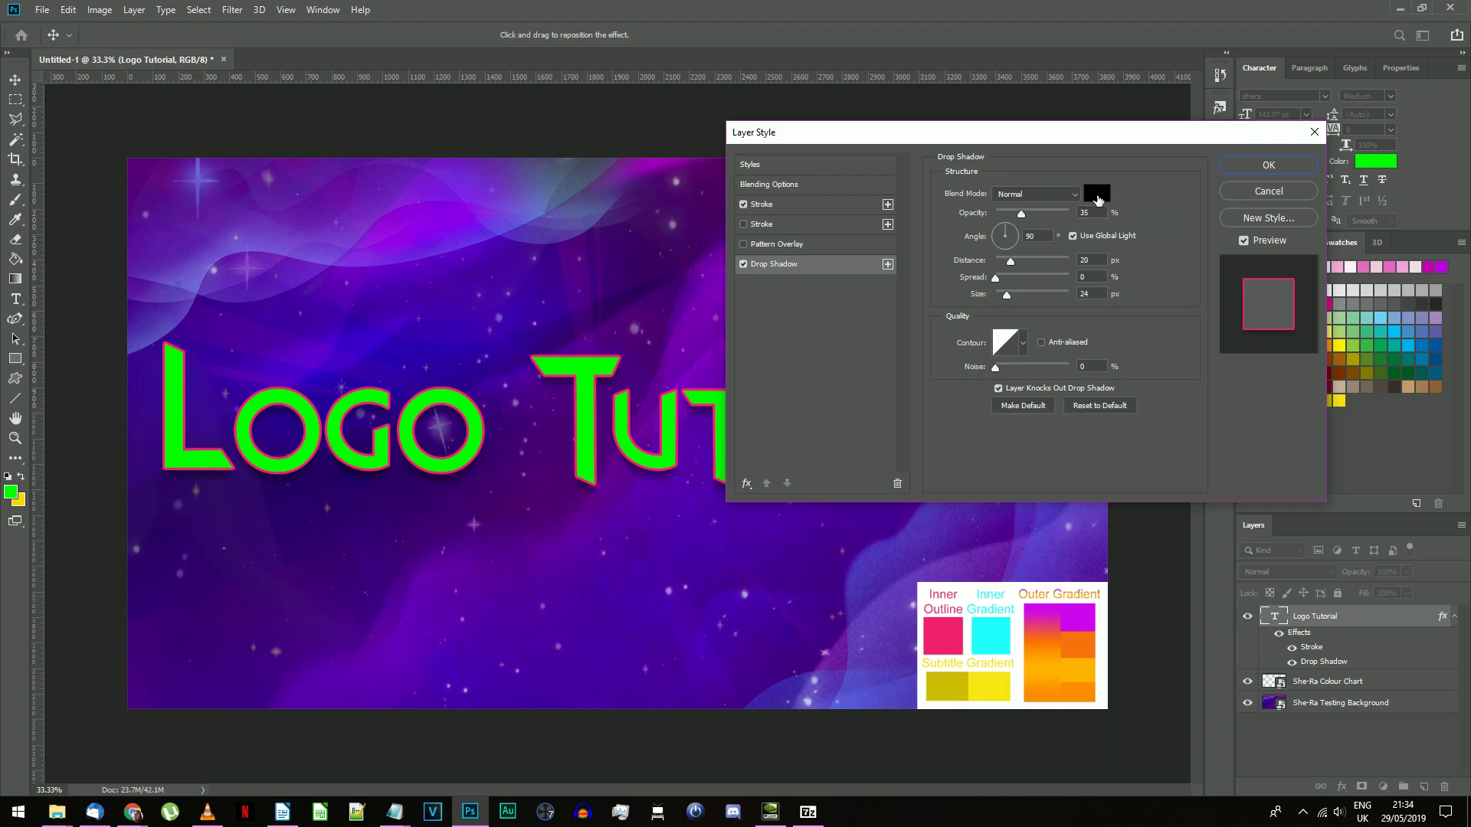
left_click(968, 238)
type("135")
Apply the text styles and duplicate the layer below it as 'Logo Tutorial Backing'
key("Return")
right_click(1317, 617)
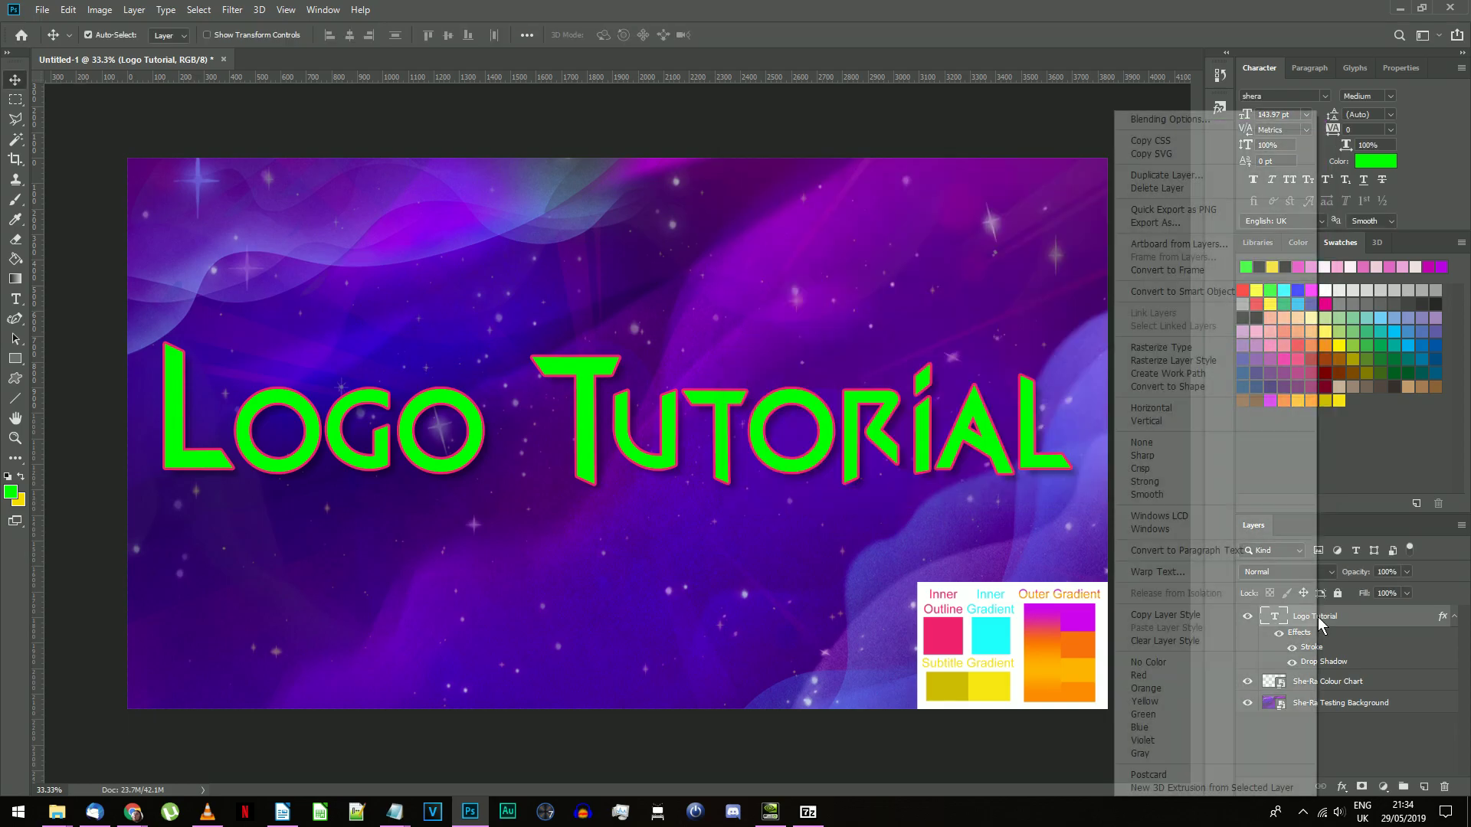
left_click(1212, 175)
key("Return")
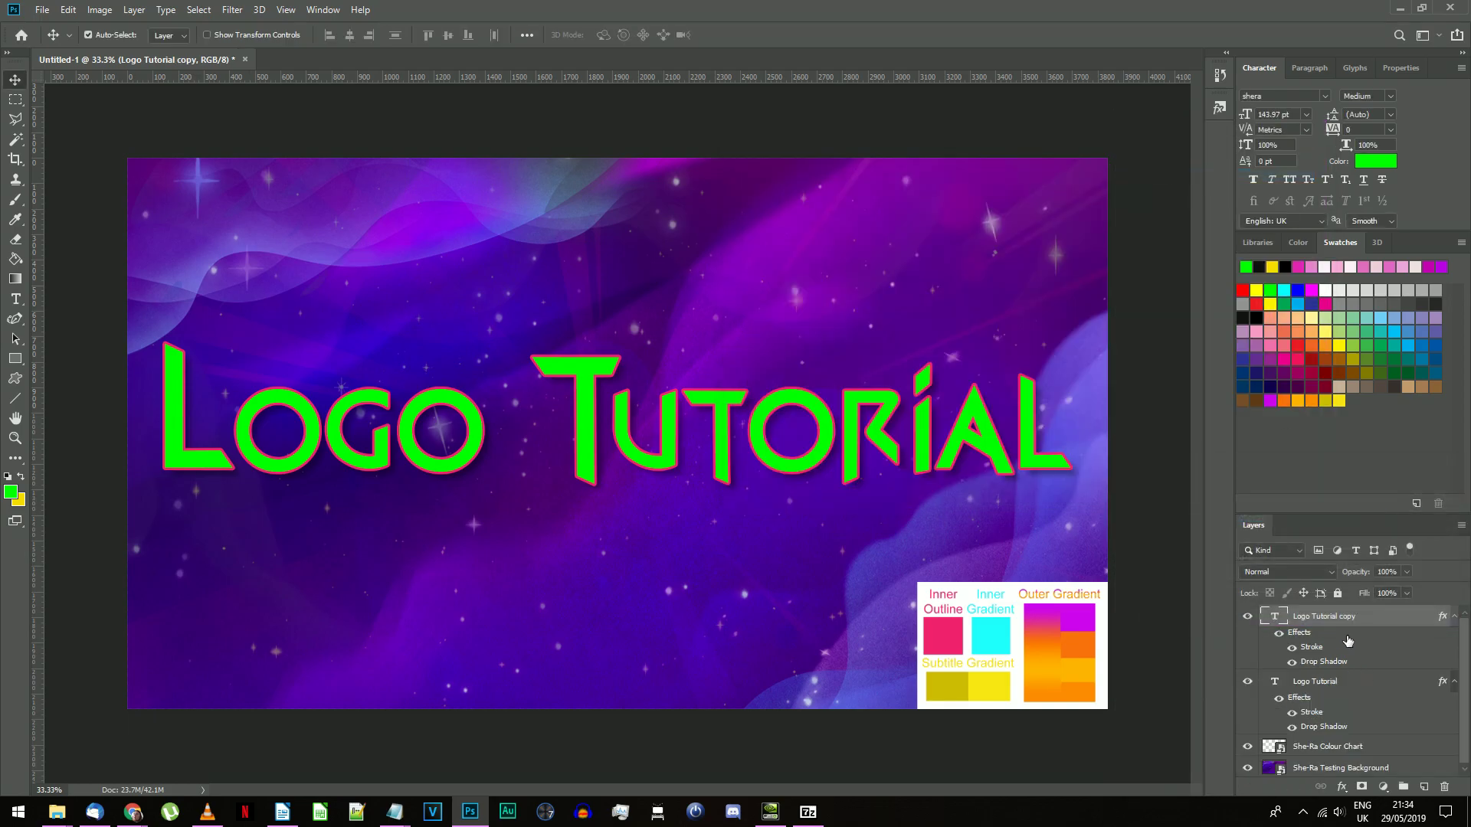
left_click_drag(1337, 624, 1333, 739)
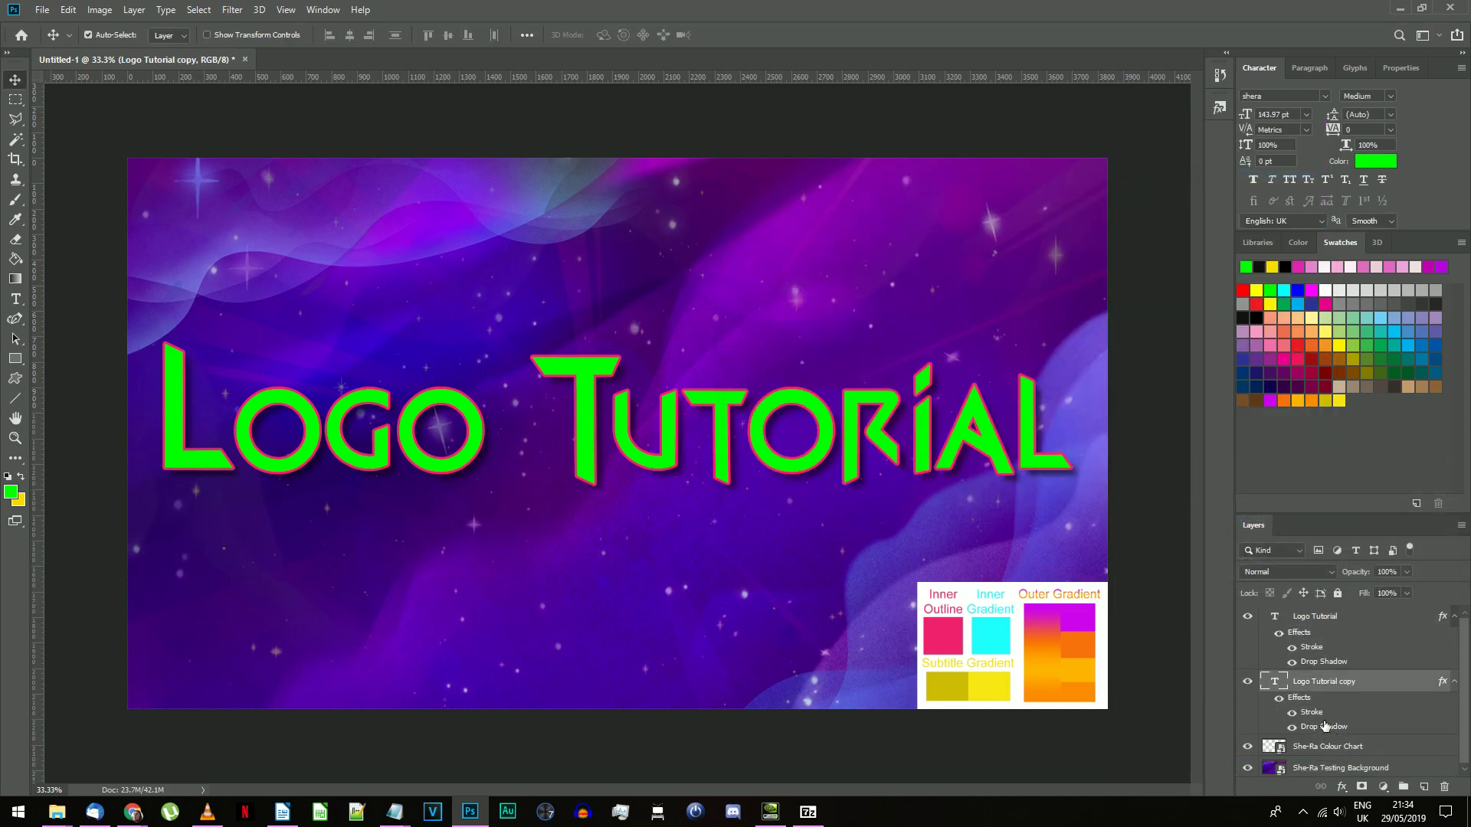
double_click(1326, 681)
type("Logo Tutorial Backing")
key("Return")
Convert the backing to a shape with a realigned 50 px stroke, then rasterize it
right_click(1320, 609)
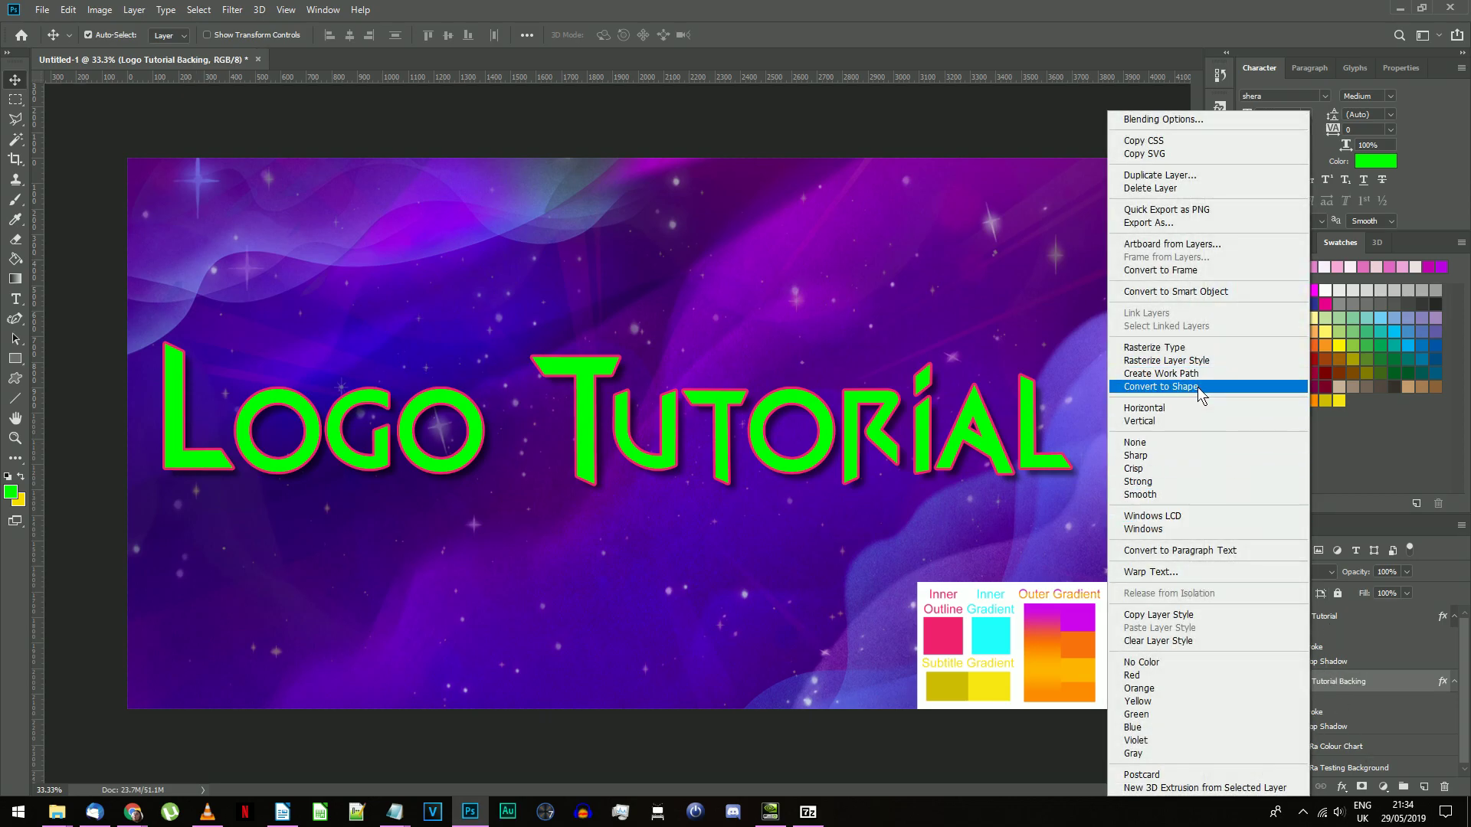
left_click(1161, 386)
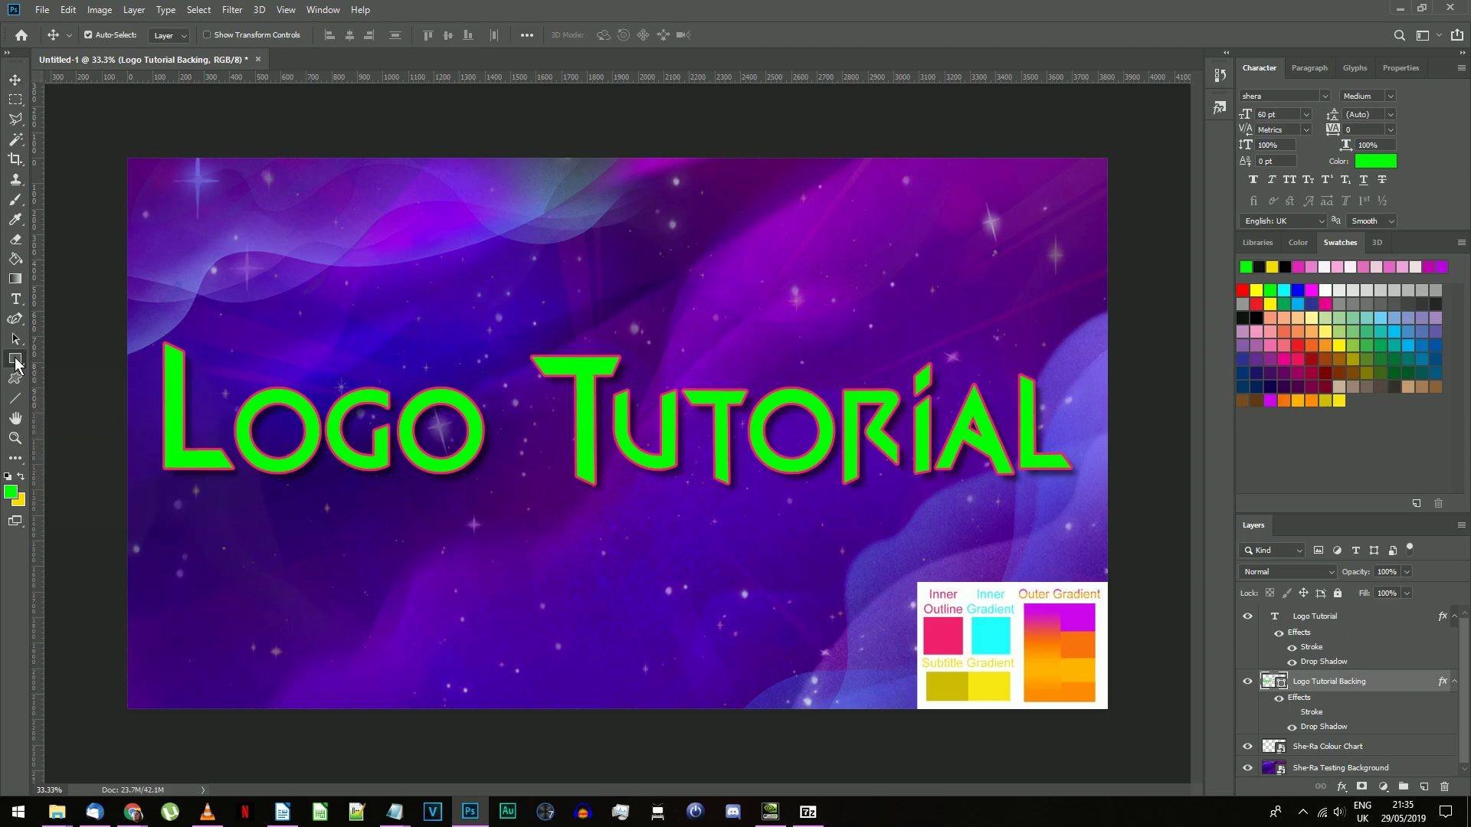
left_click(16, 360)
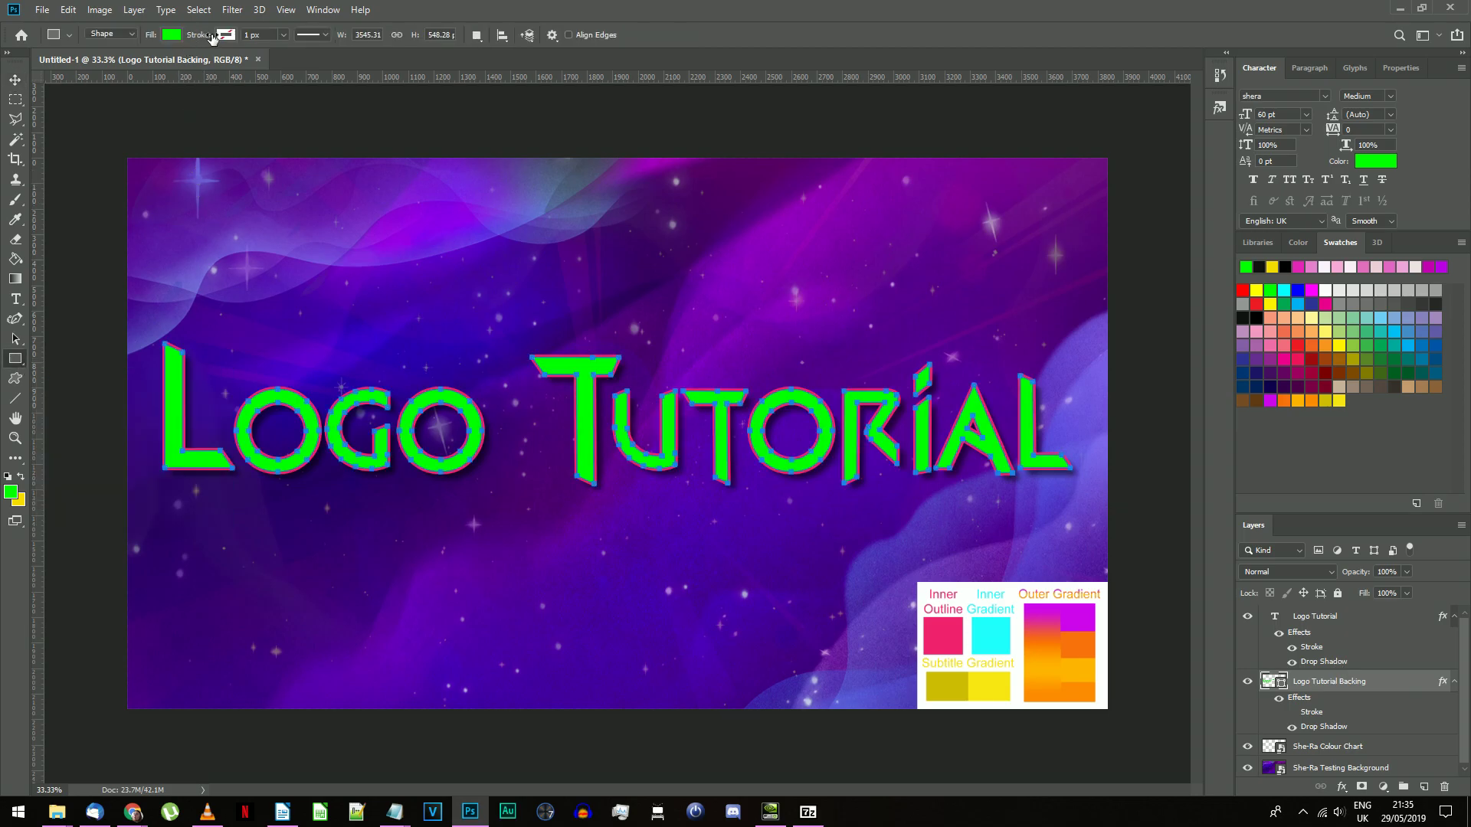
left_click(325, 35)
left_click(252, 197)
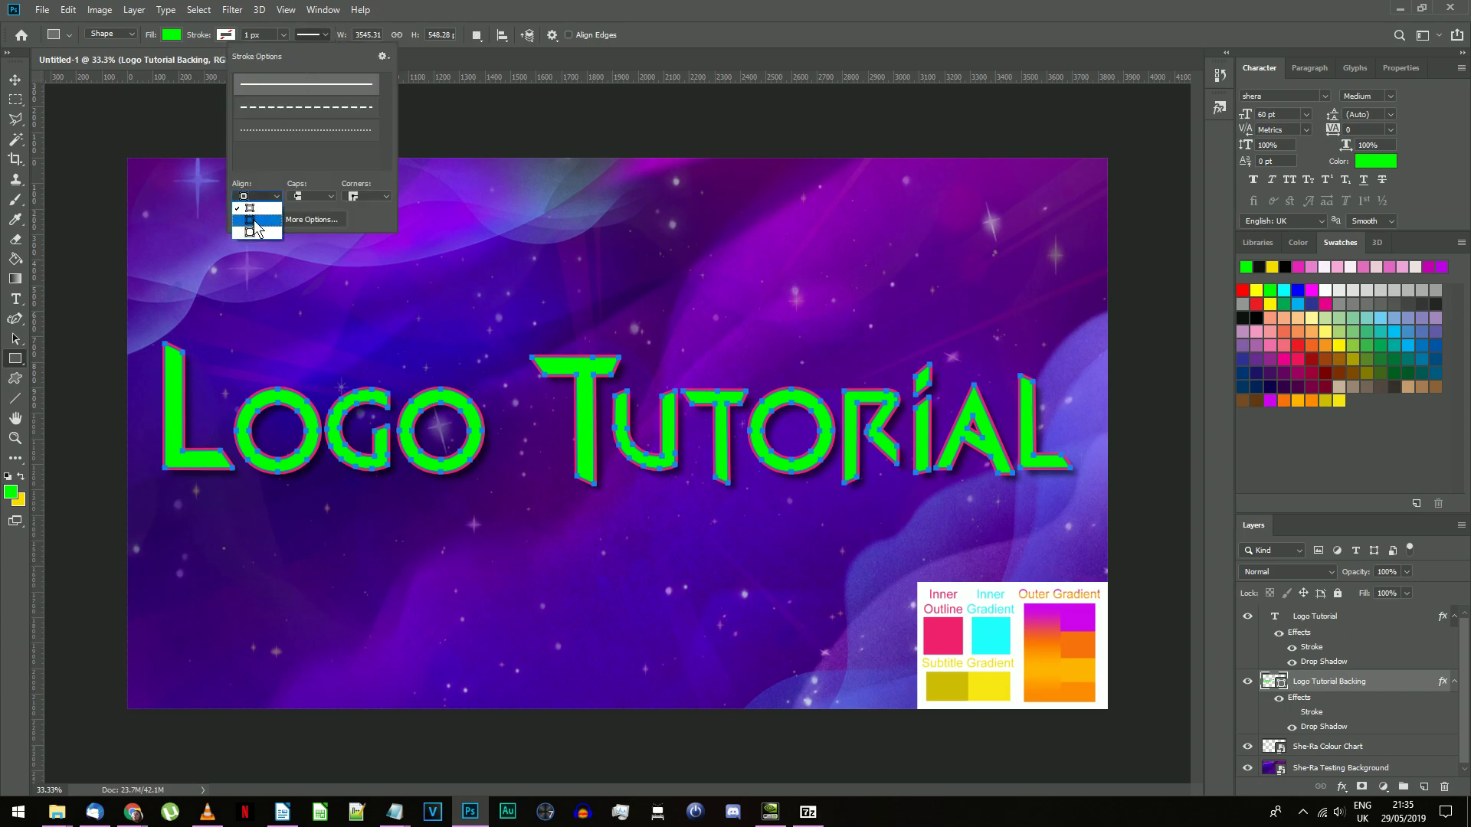
left_click(257, 230)
left_click(391, 7)
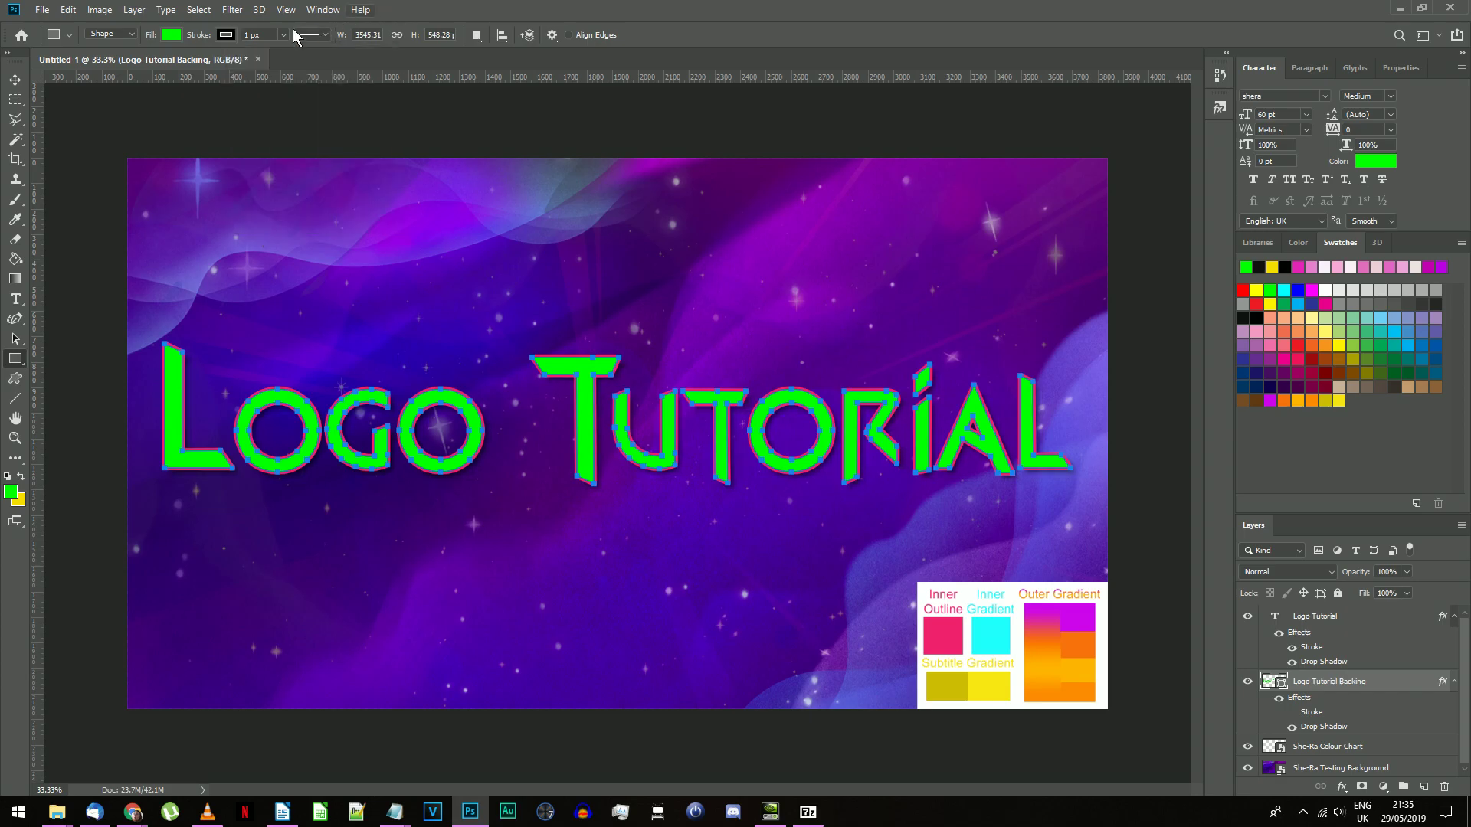
left_click(254, 35)
type("50")
key("Return")
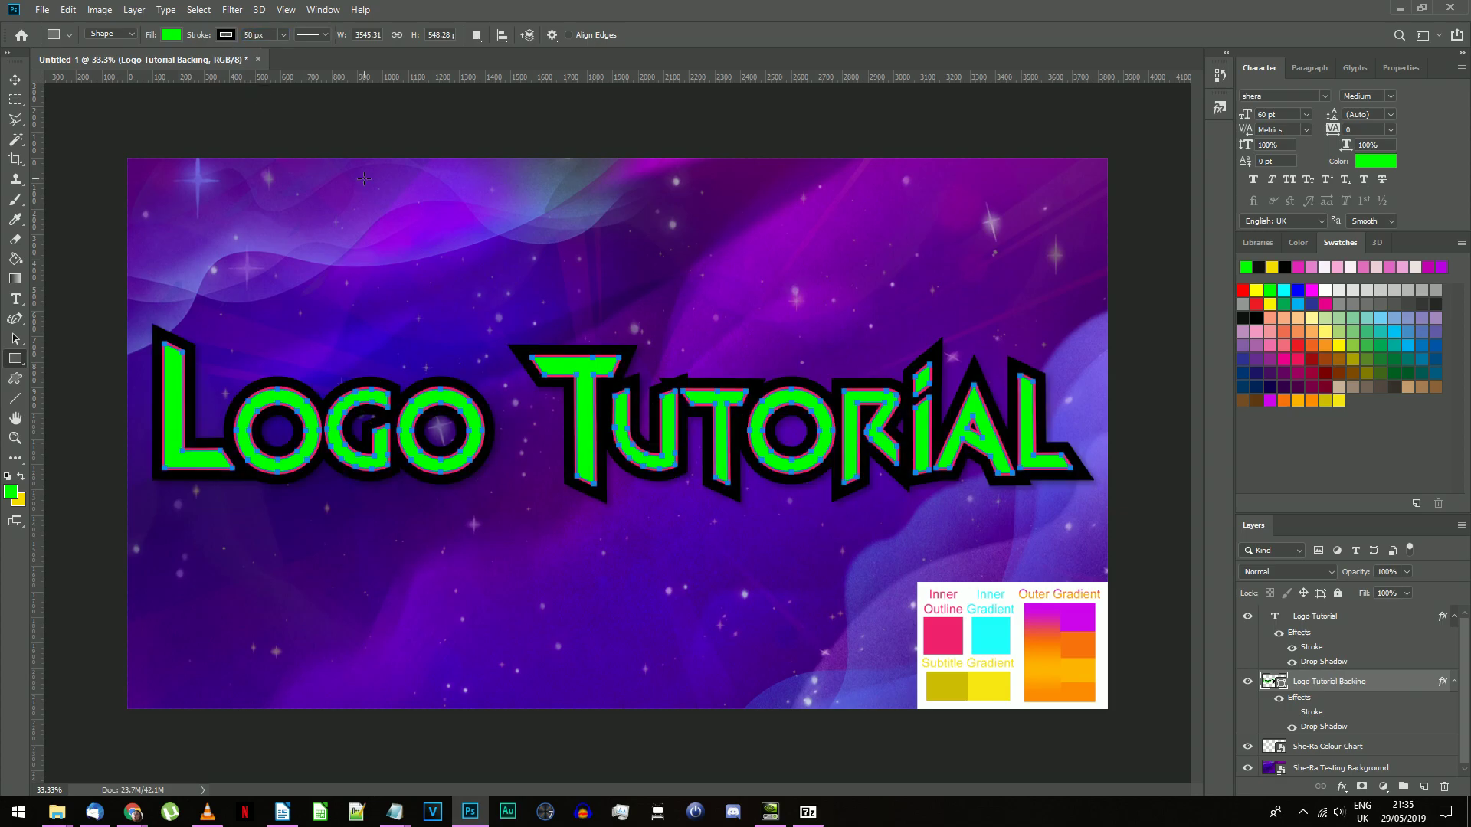
right_click(1318, 689)
left_click(1312, 271)
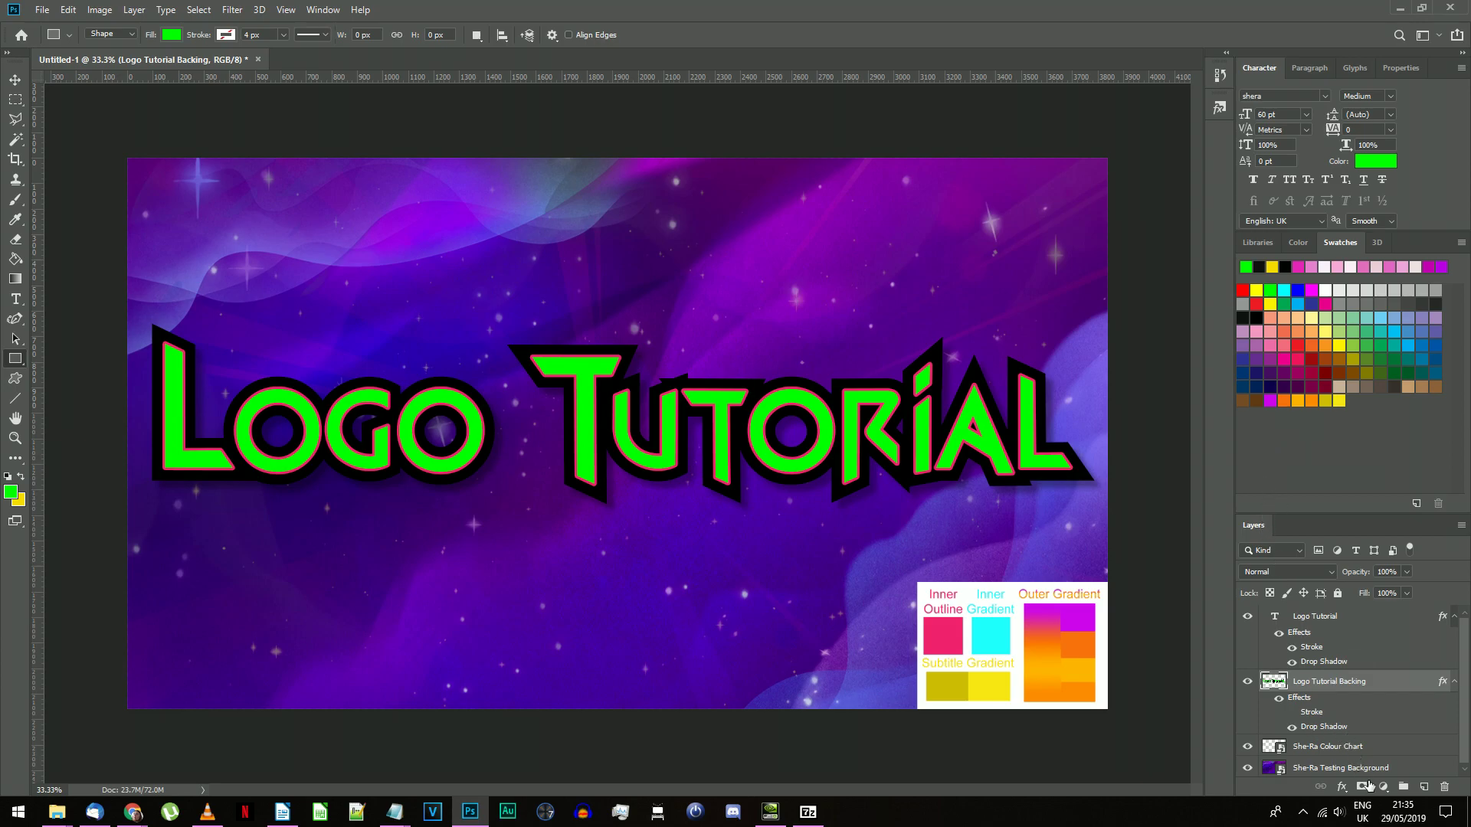
Add a new layer clipped to the Logo Tutorial Backing layer
key("ctrl+shift+alt+n")
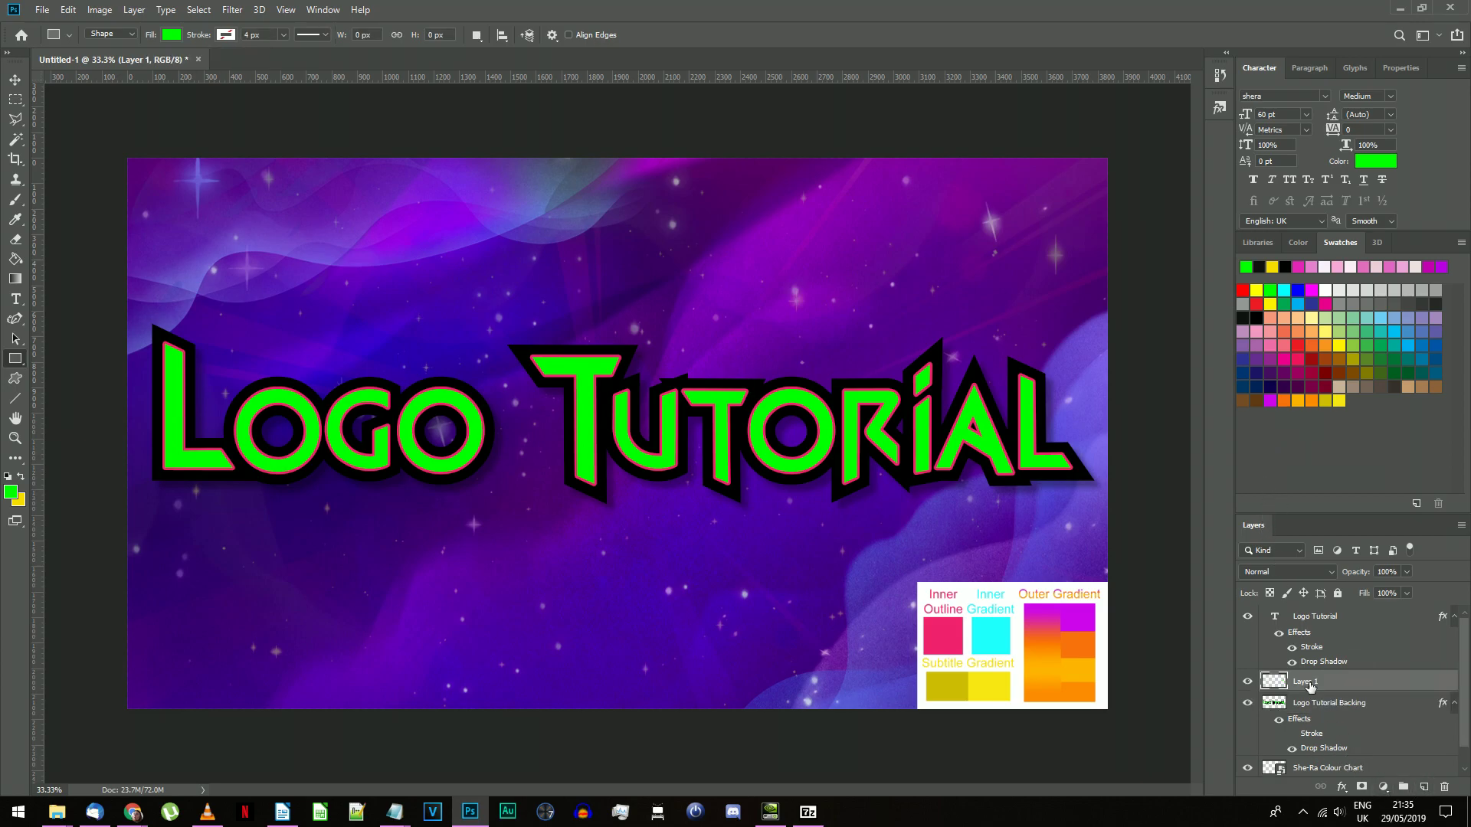
right_click(1310, 686)
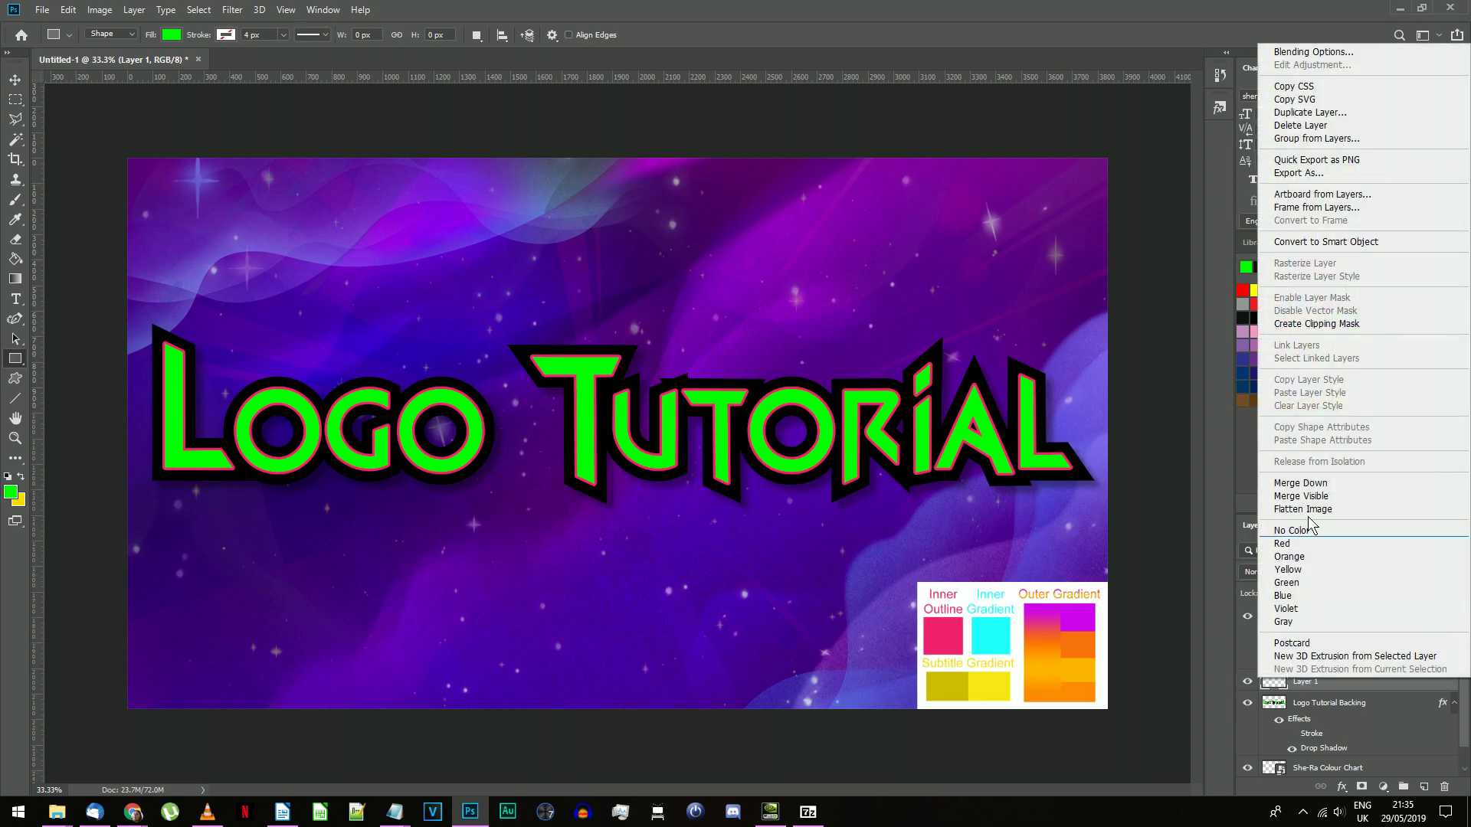
left_click(1330, 325)
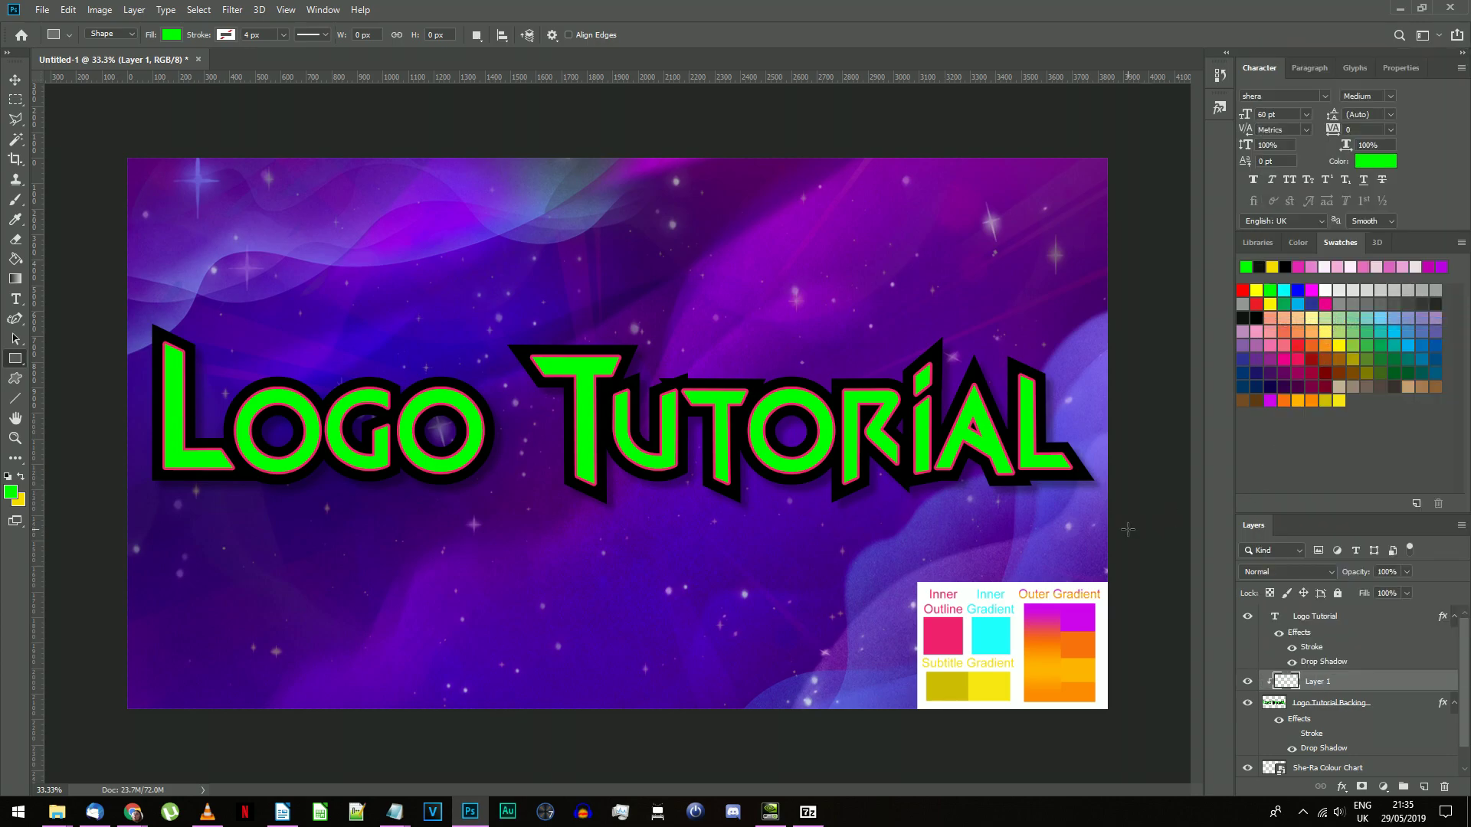
Load the She-Ra Photoshop Gradients set and pick the She-Ra Backing Gradient
key("i")
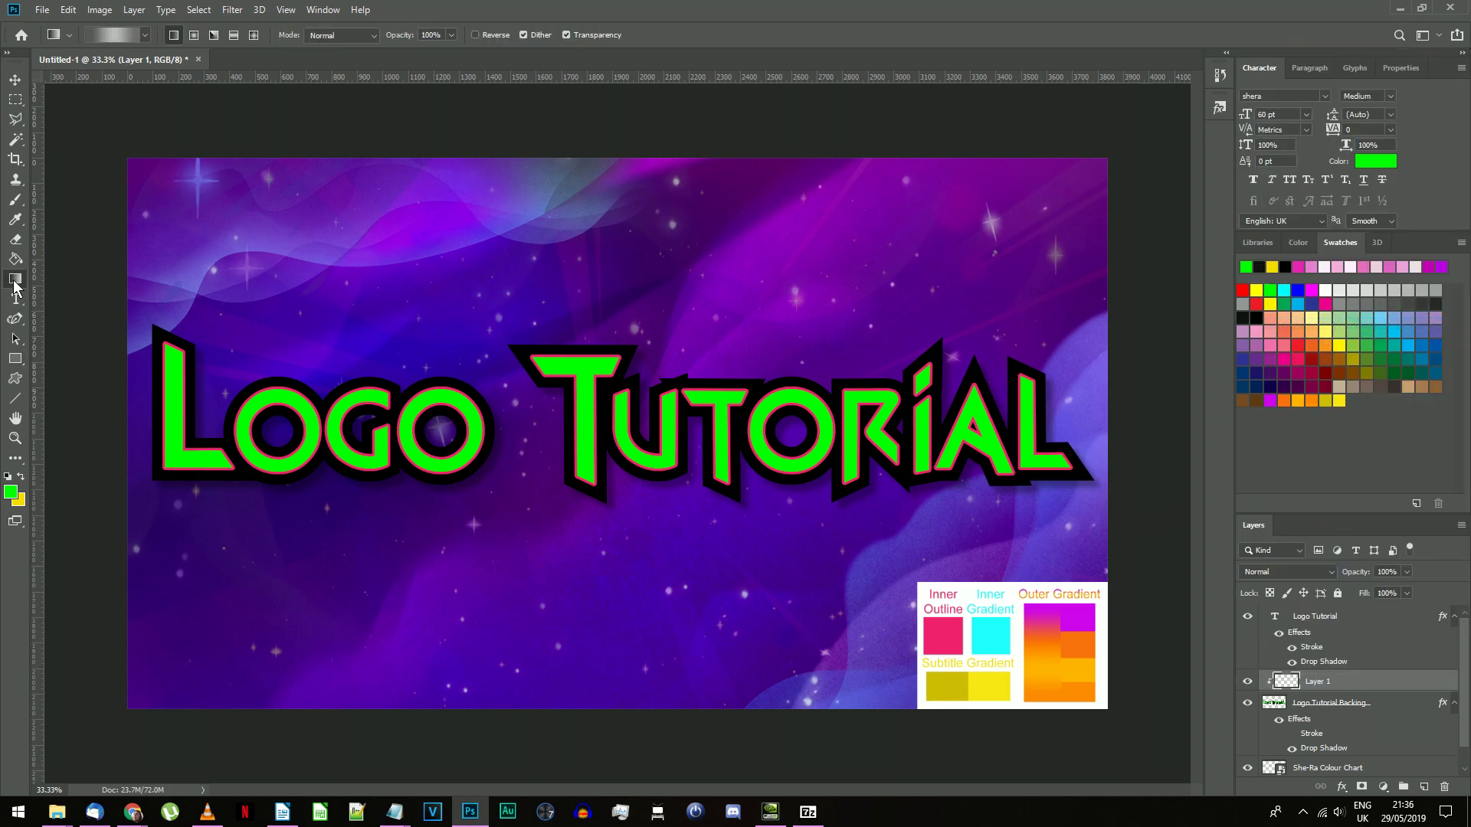
left_click(124, 34)
left_click(777, 279)
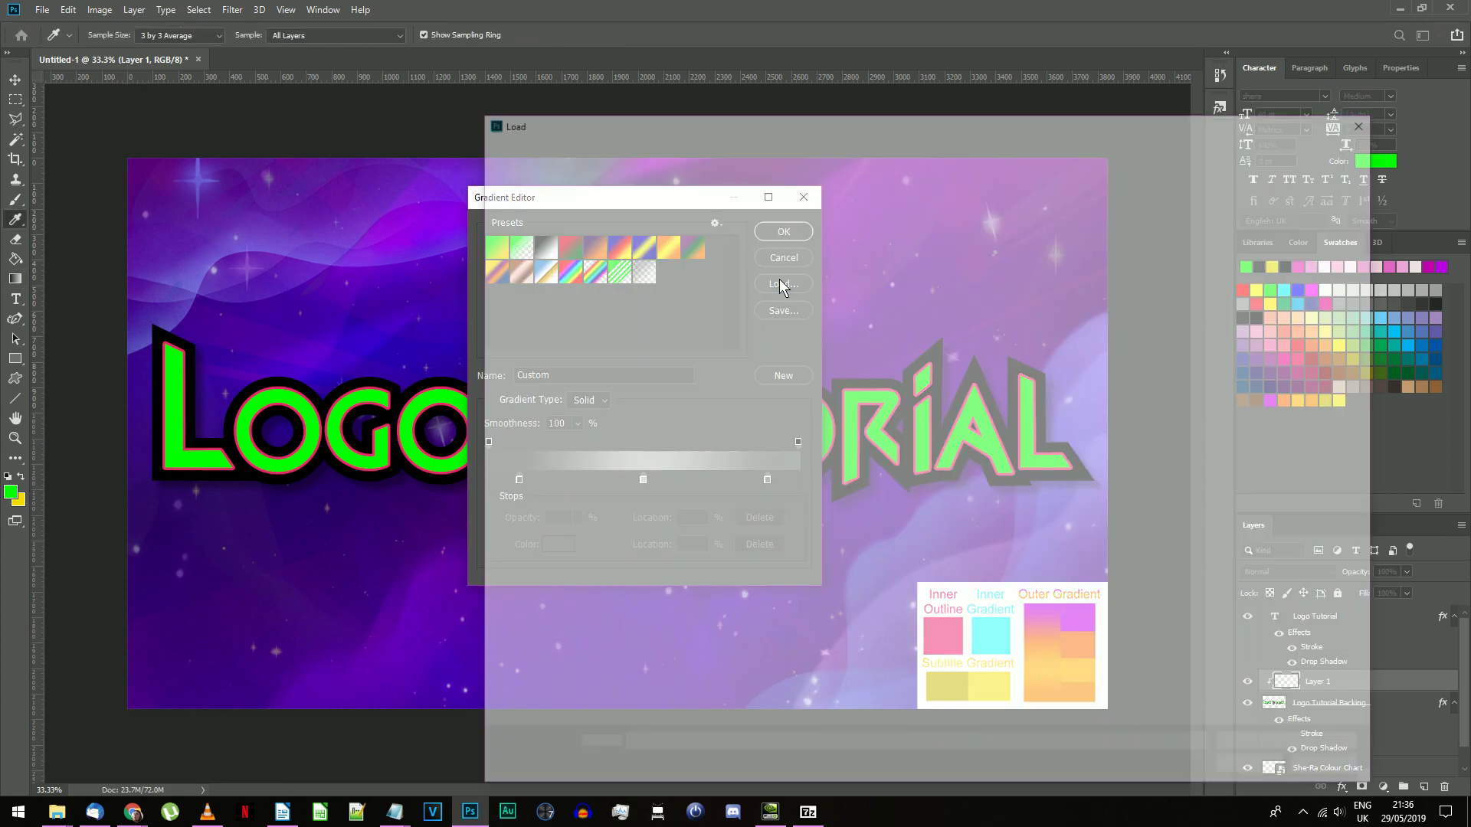
left_click(689, 216)
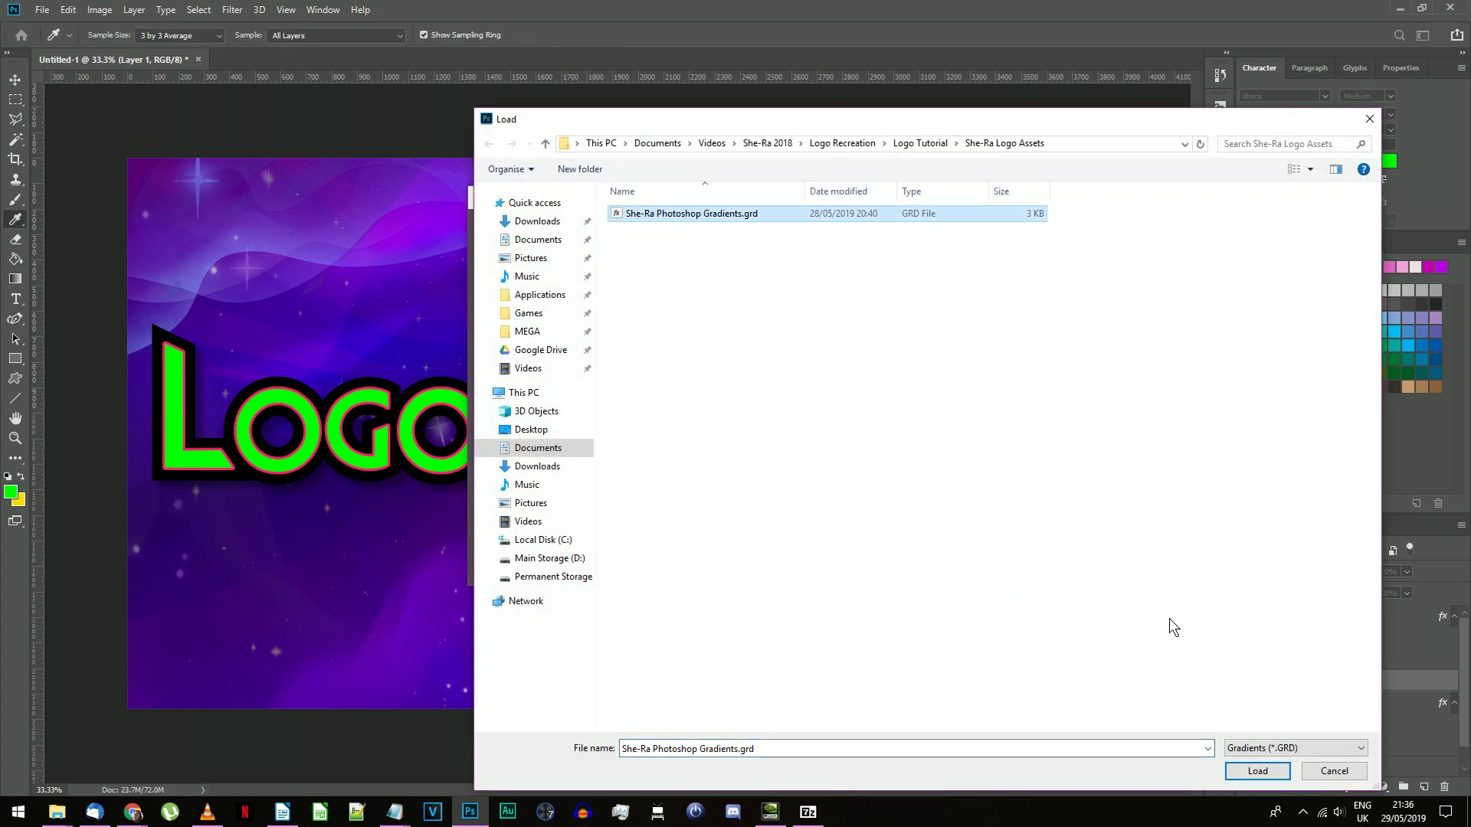
left_click(1249, 771)
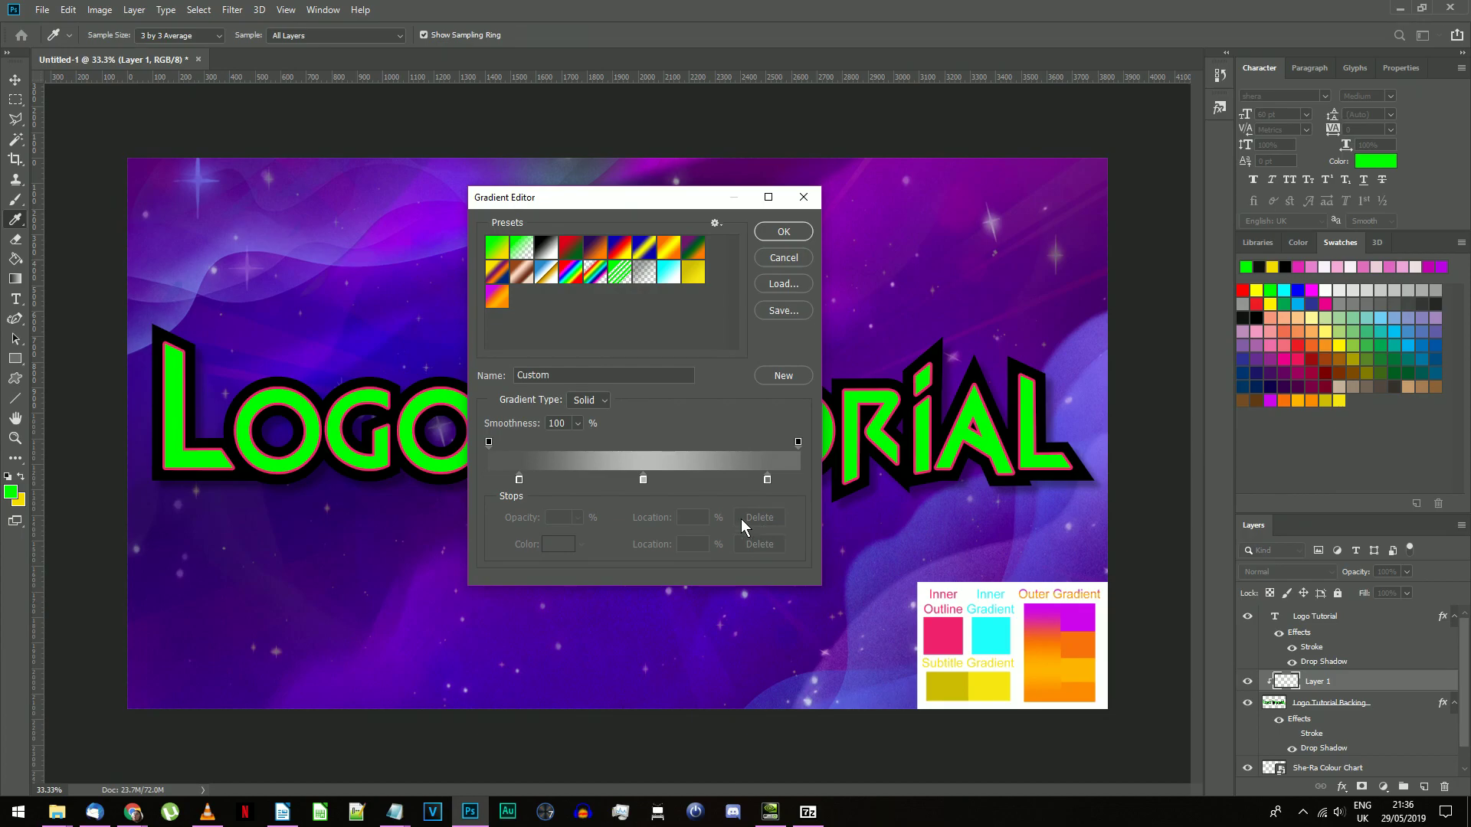
left_click(670, 279)
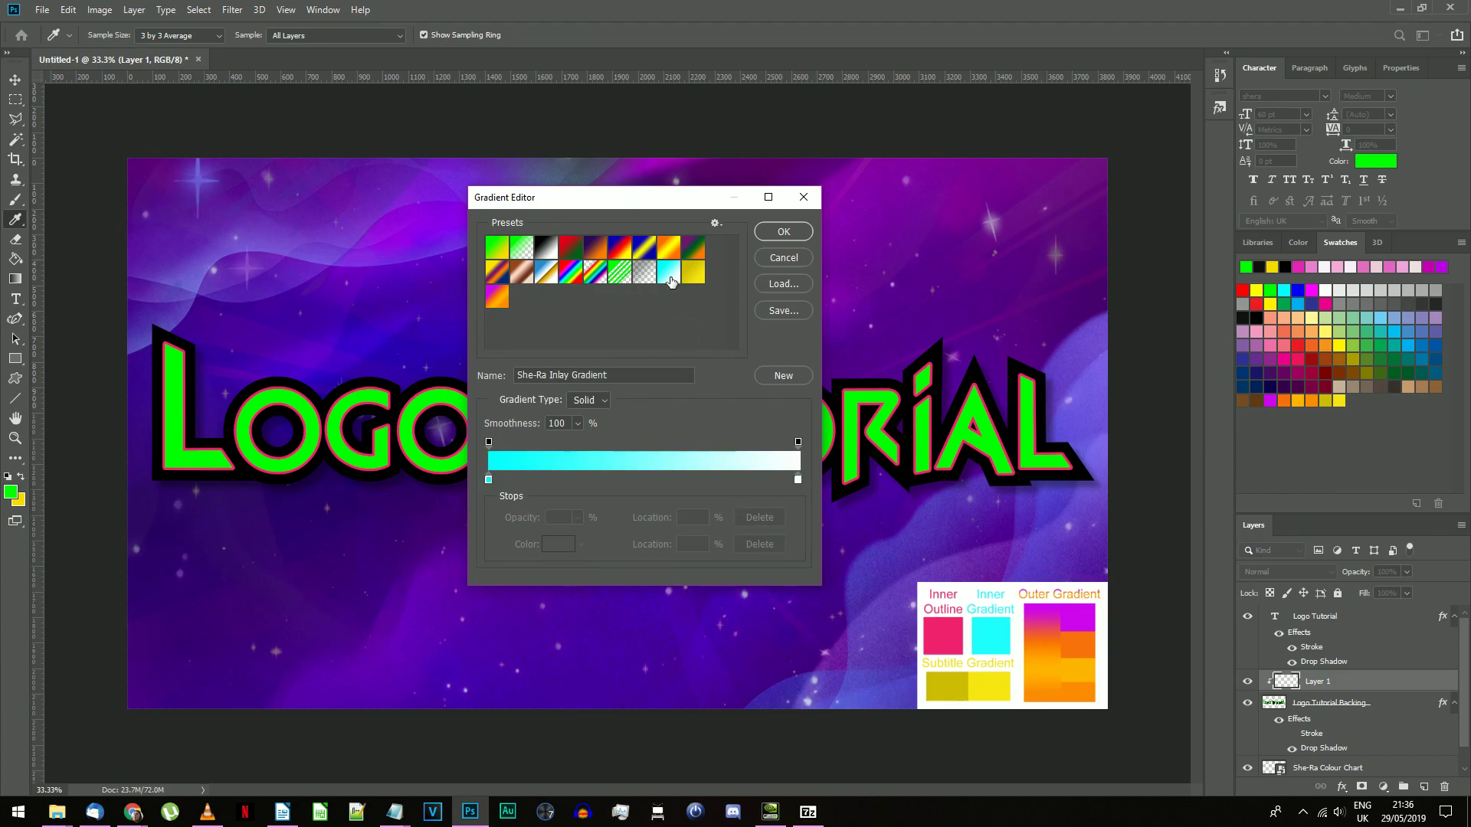
left_click(693, 278)
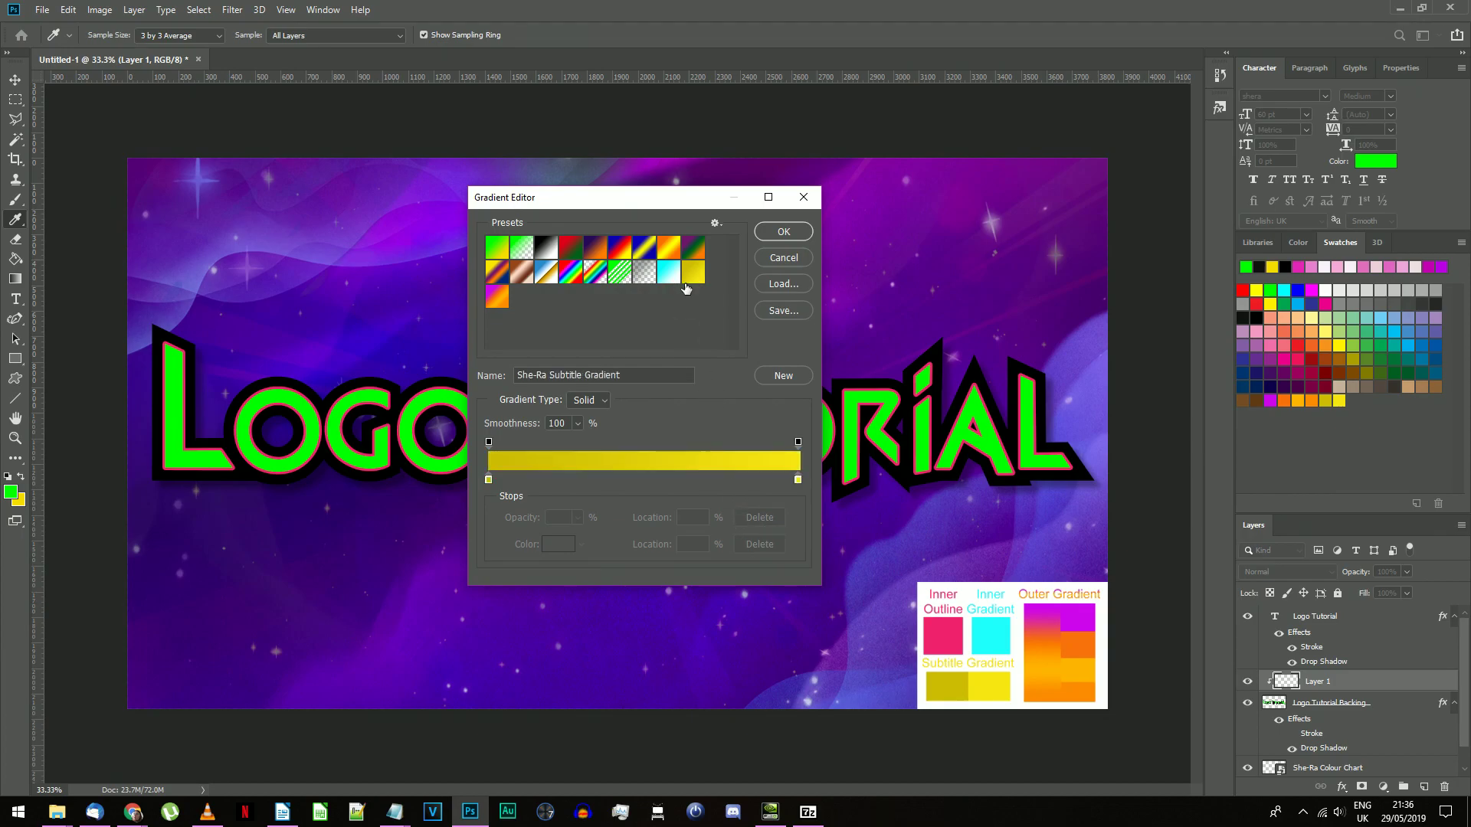
left_click(503, 306)
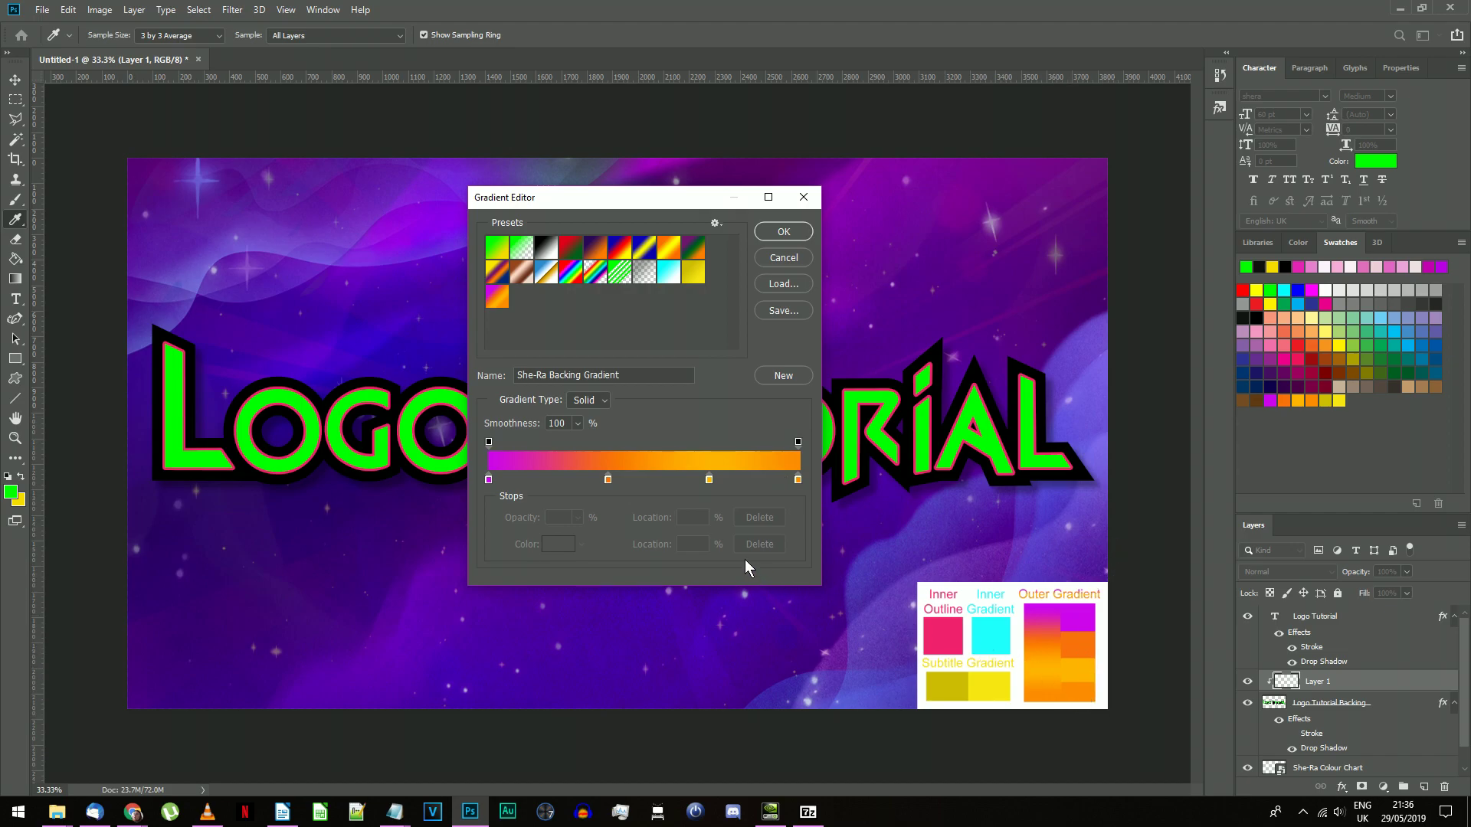
Fill the clipped layer with the magenta-to-orange Backing Gradient from the letter tops downward
key("Return")
left_click_drag(725, 381, 724, 405)
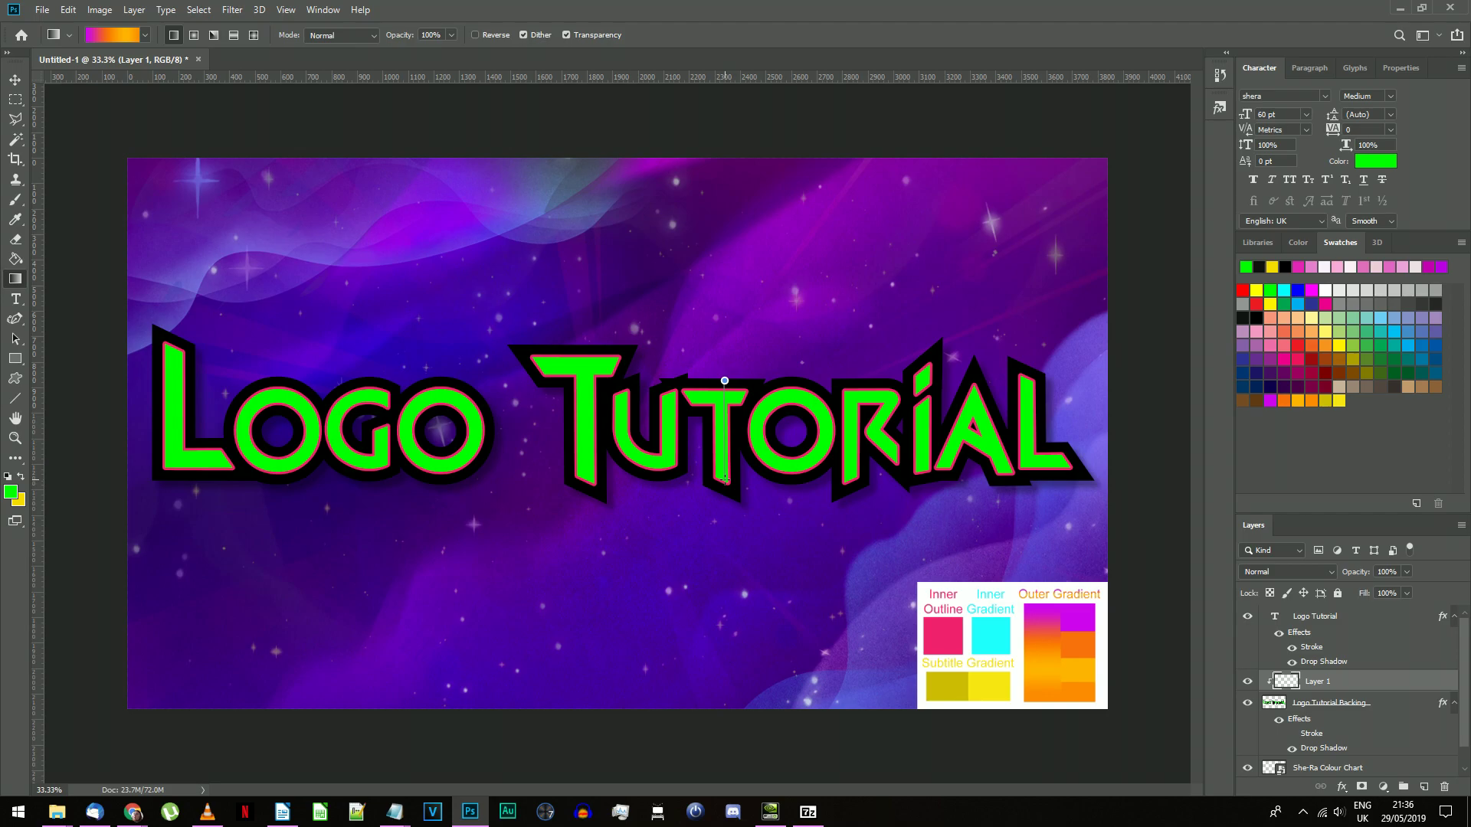
left_click_drag(724, 480, 724, 480)
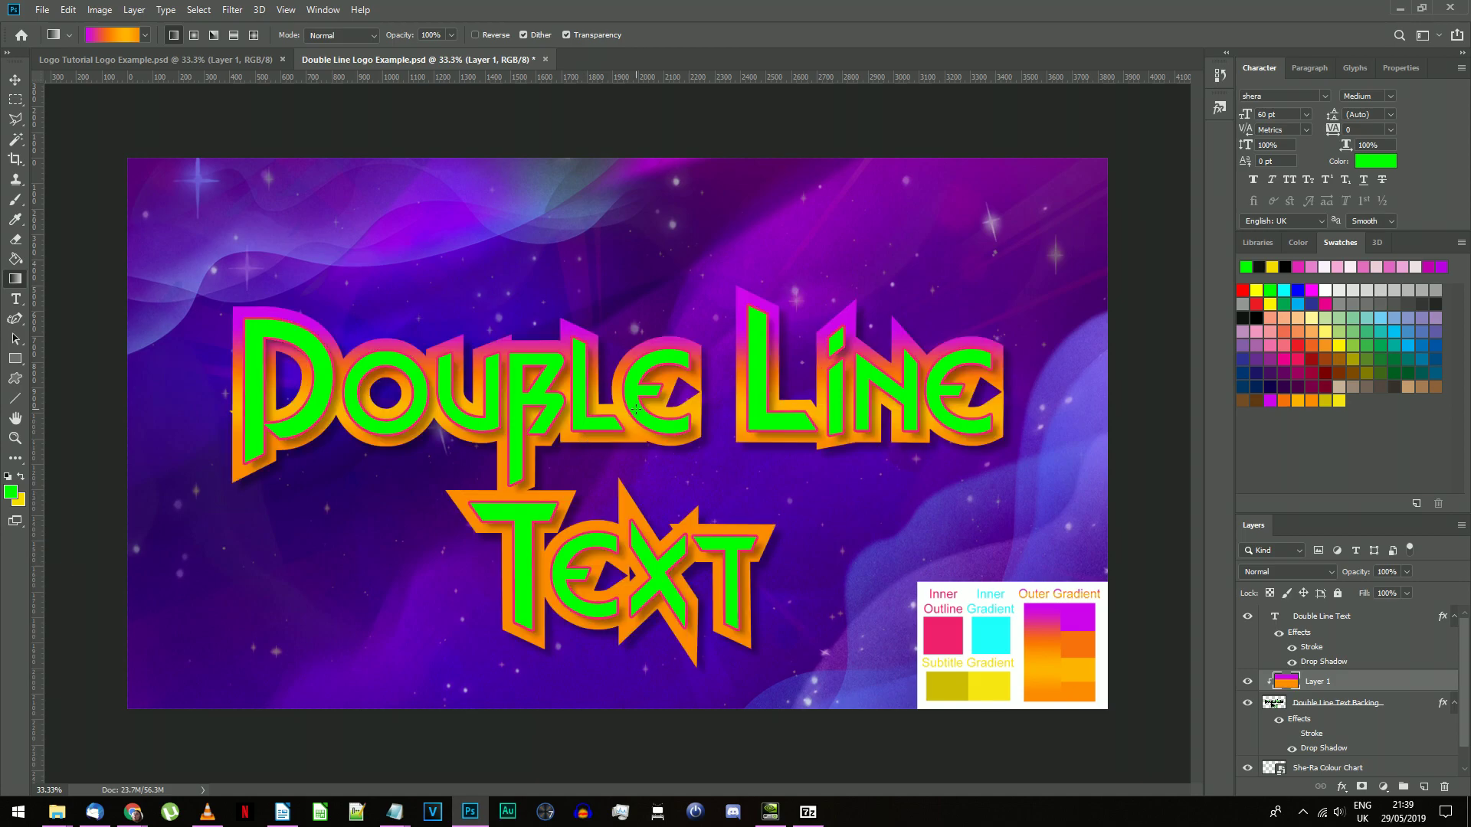
Marquee-select the example's two text lines, zoom out, and return to the Logo Tutorial document
key("m")
left_click_drag(404, 468, 808, 696)
mouse_move(459, 490)
left_mouse_down()
mouse_move(436, 459)
mouse_move(444, 444)
mouse_move(644, 512)
mouse_move(625, 599)
left_mouse_up()
scroll(522, 469, "up", 2)
key("ctrl+0")
key("g")
key("ctrl+Tab")
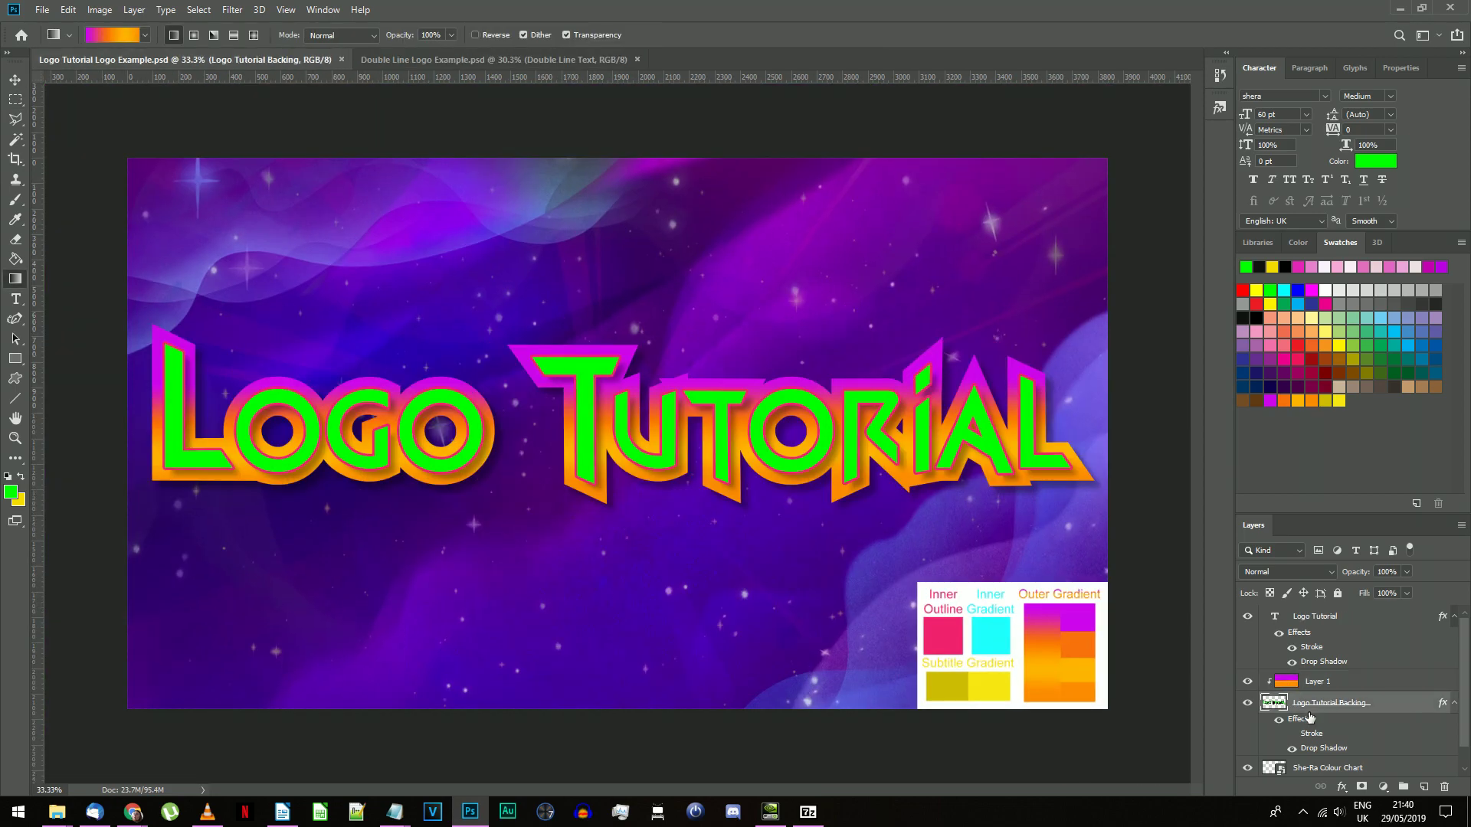
right_click(1309, 705)
Set the backing's stroke to 8 px inside, 70% opacity, overprint on, in white
left_click(1325, 79)
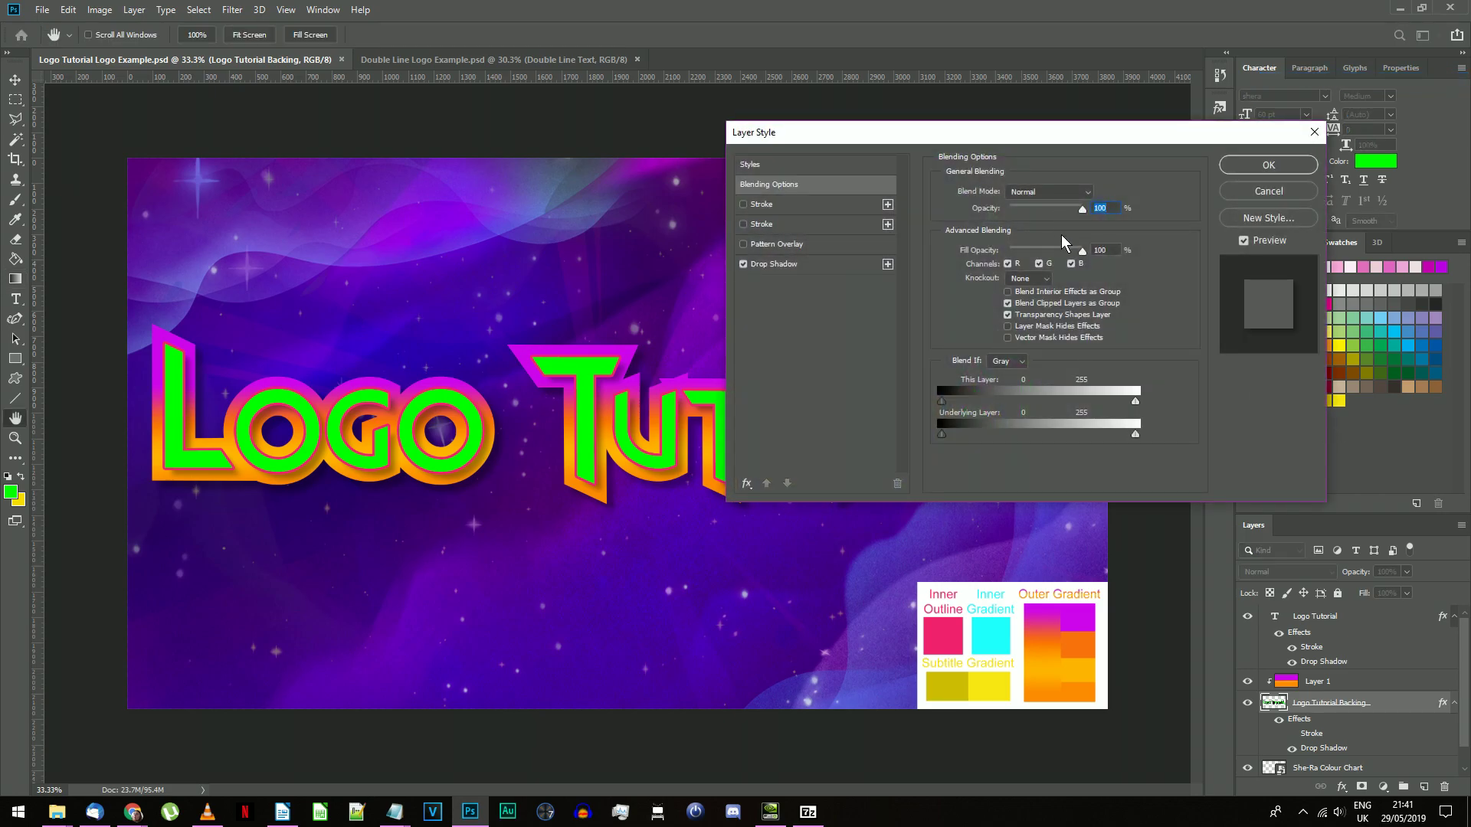
left_click(774, 205)
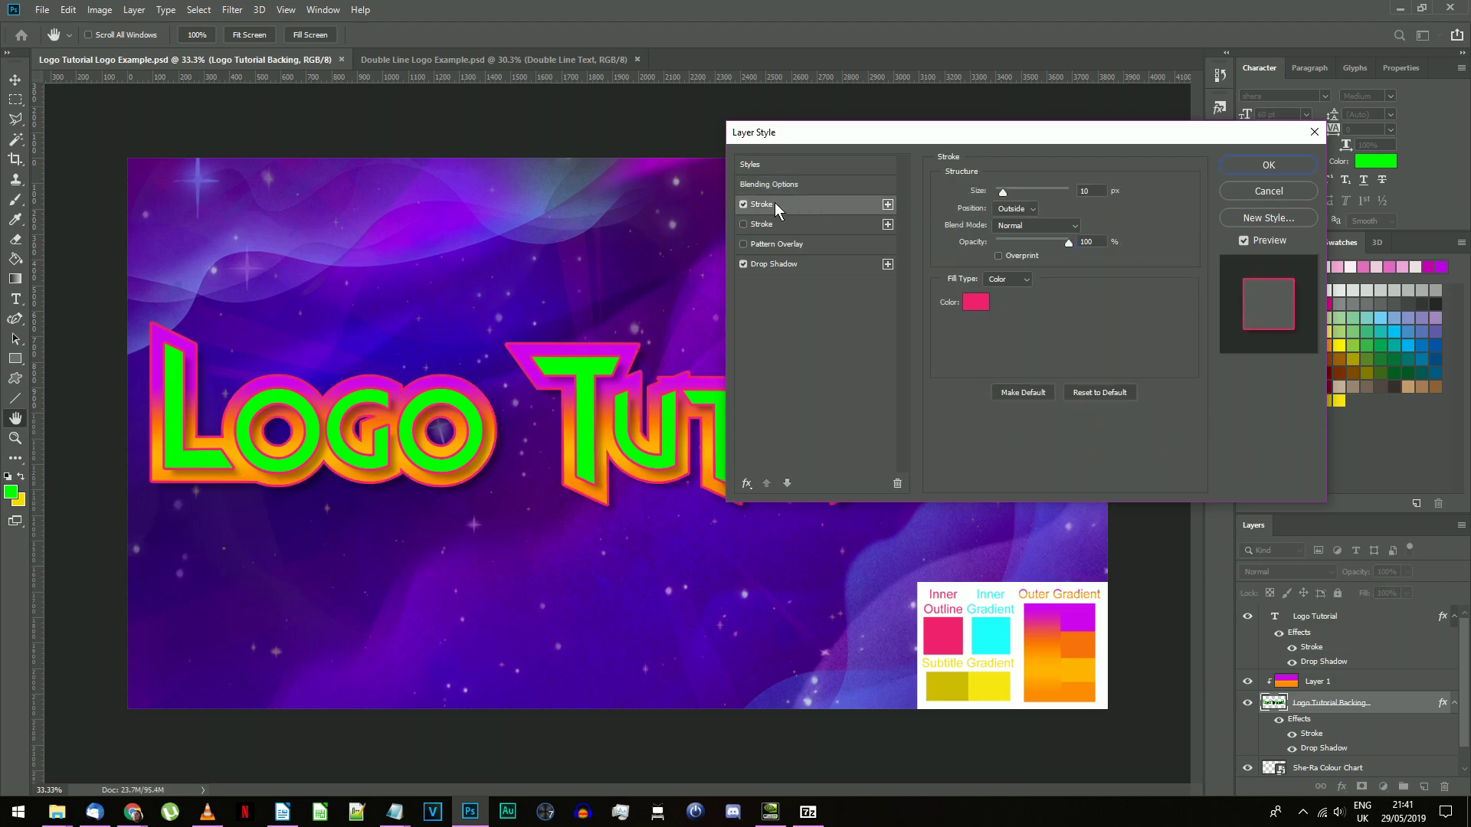
left_click(1005, 221)
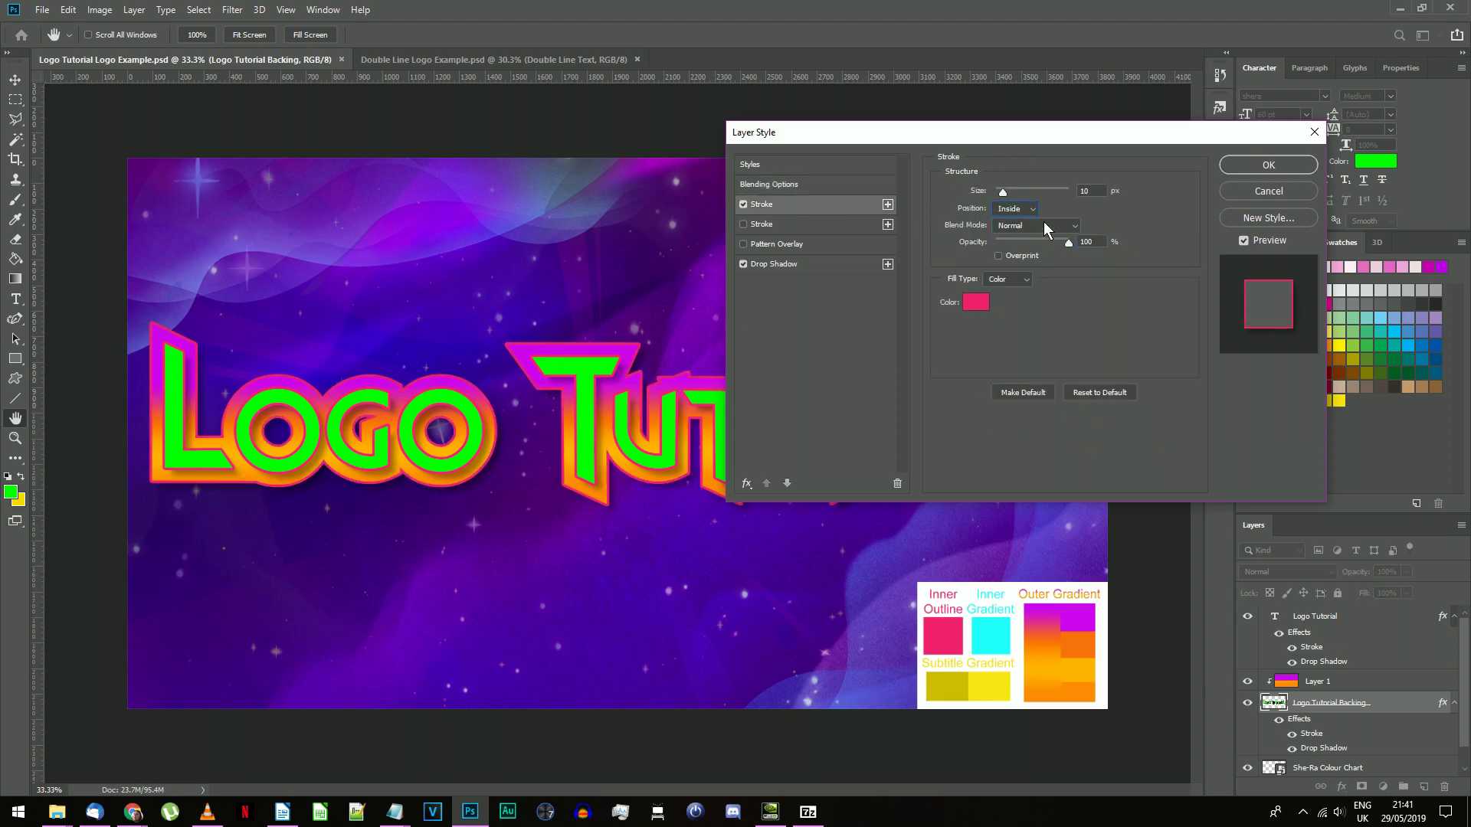
type("8")
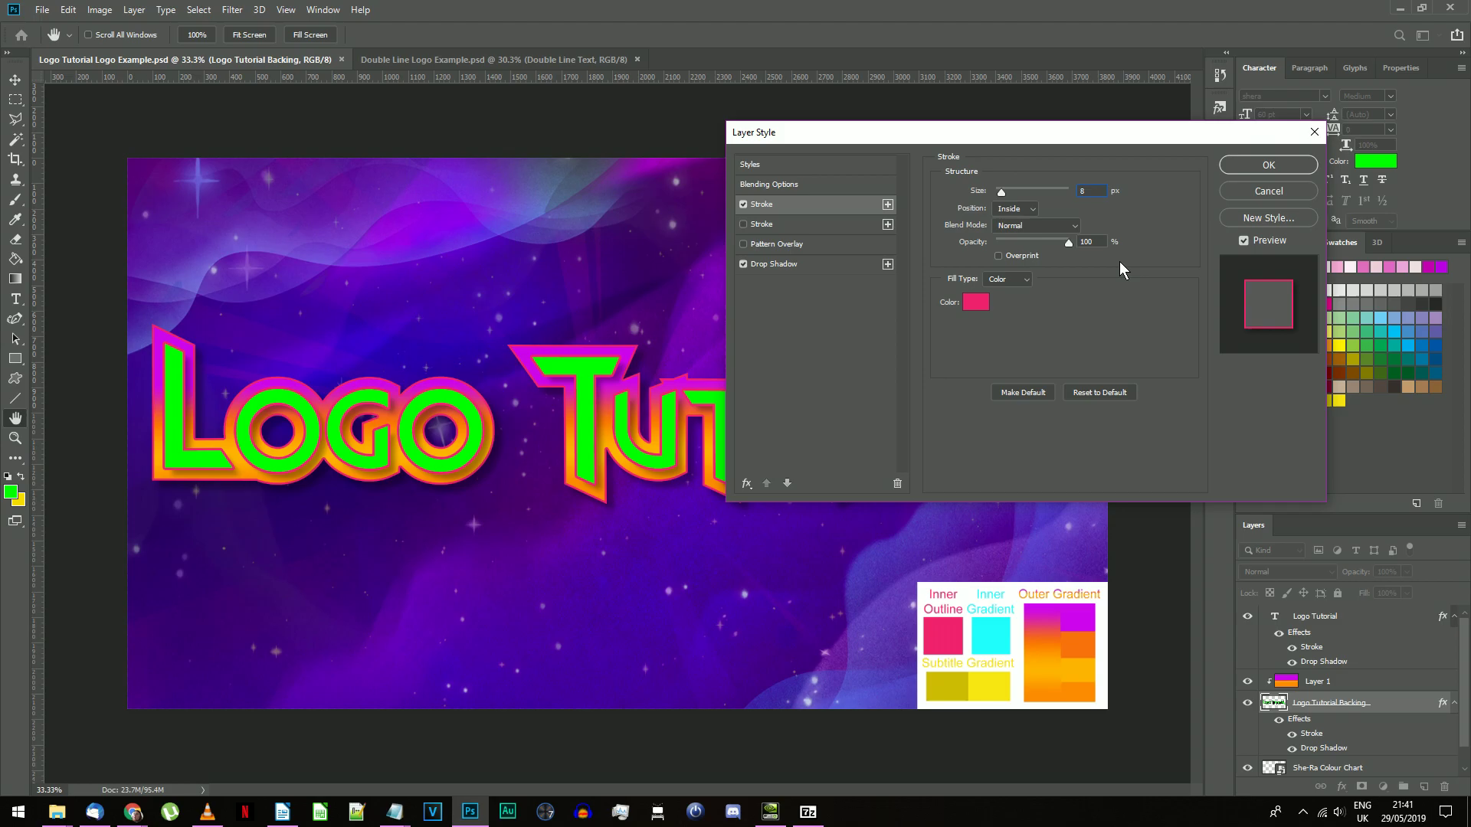
double_click(1088, 241)
type("70")
left_click(1009, 255)
left_click(976, 301)
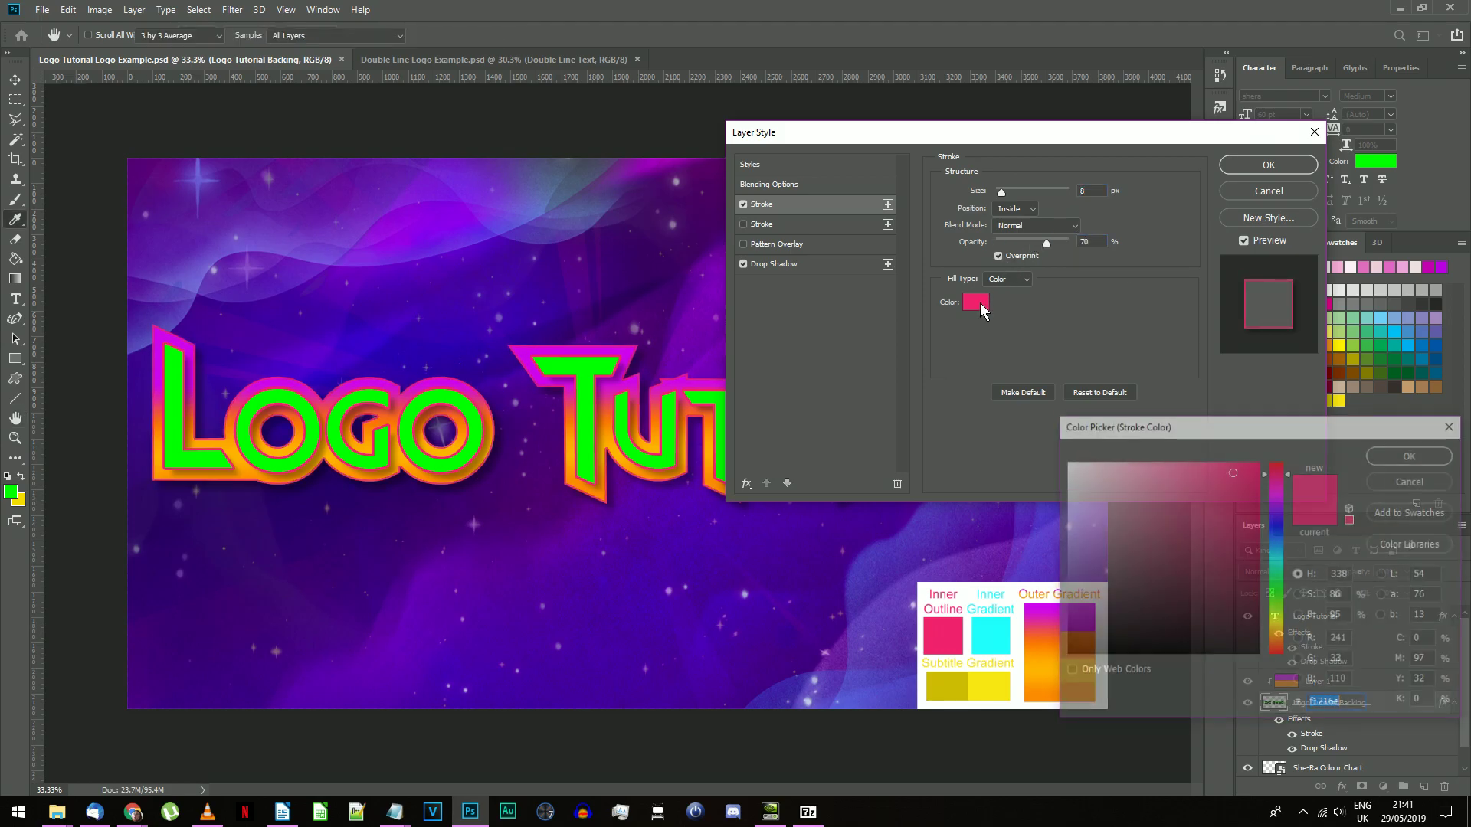
left_click_drag(1086, 502, 976, 378)
left_click(1411, 454)
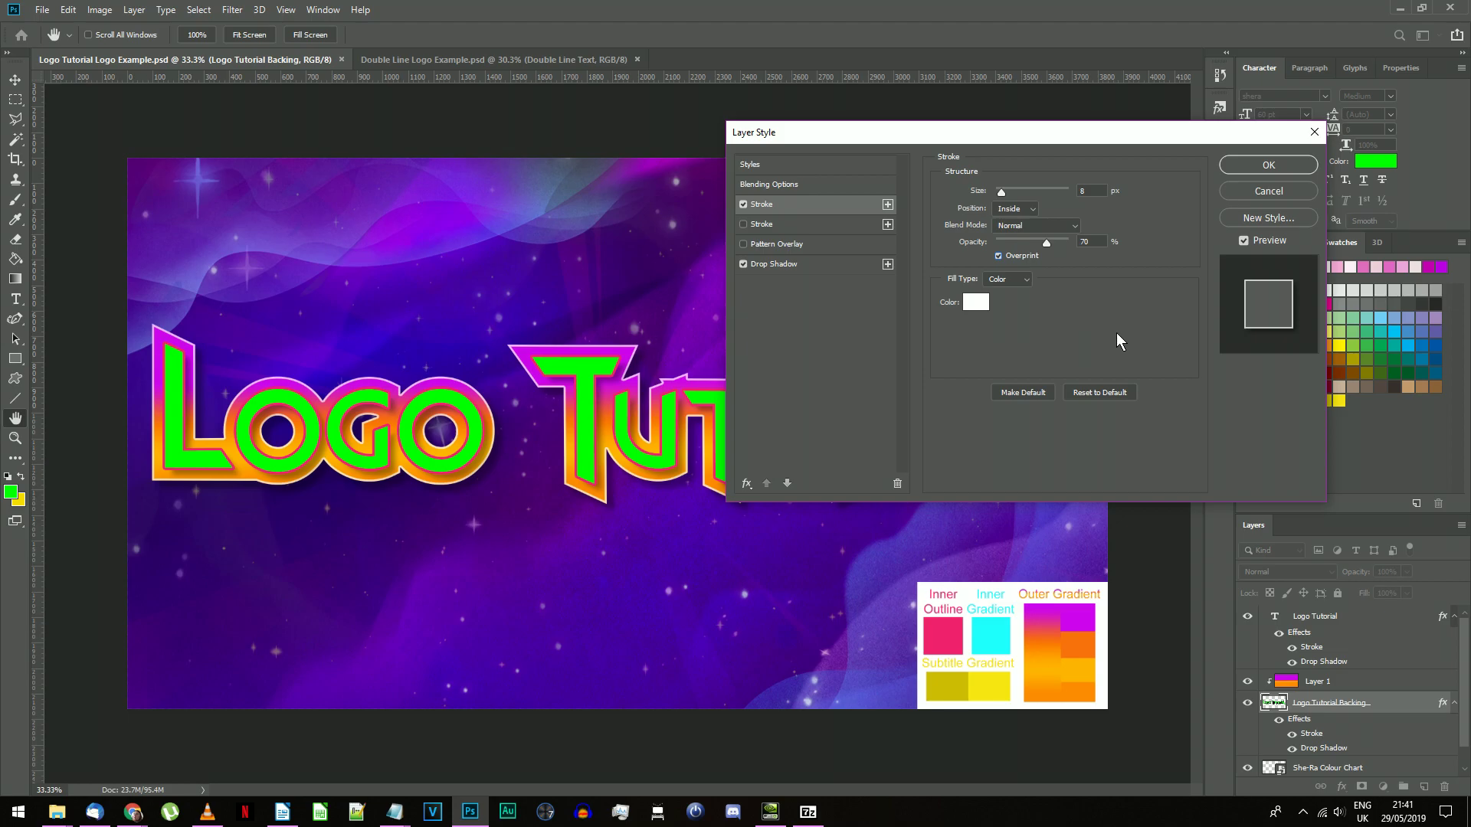
Apply the backing stroke and add a new layer clipped to the Logo Tutorial text
key("Return")
left_click(1333, 619)
key("g")
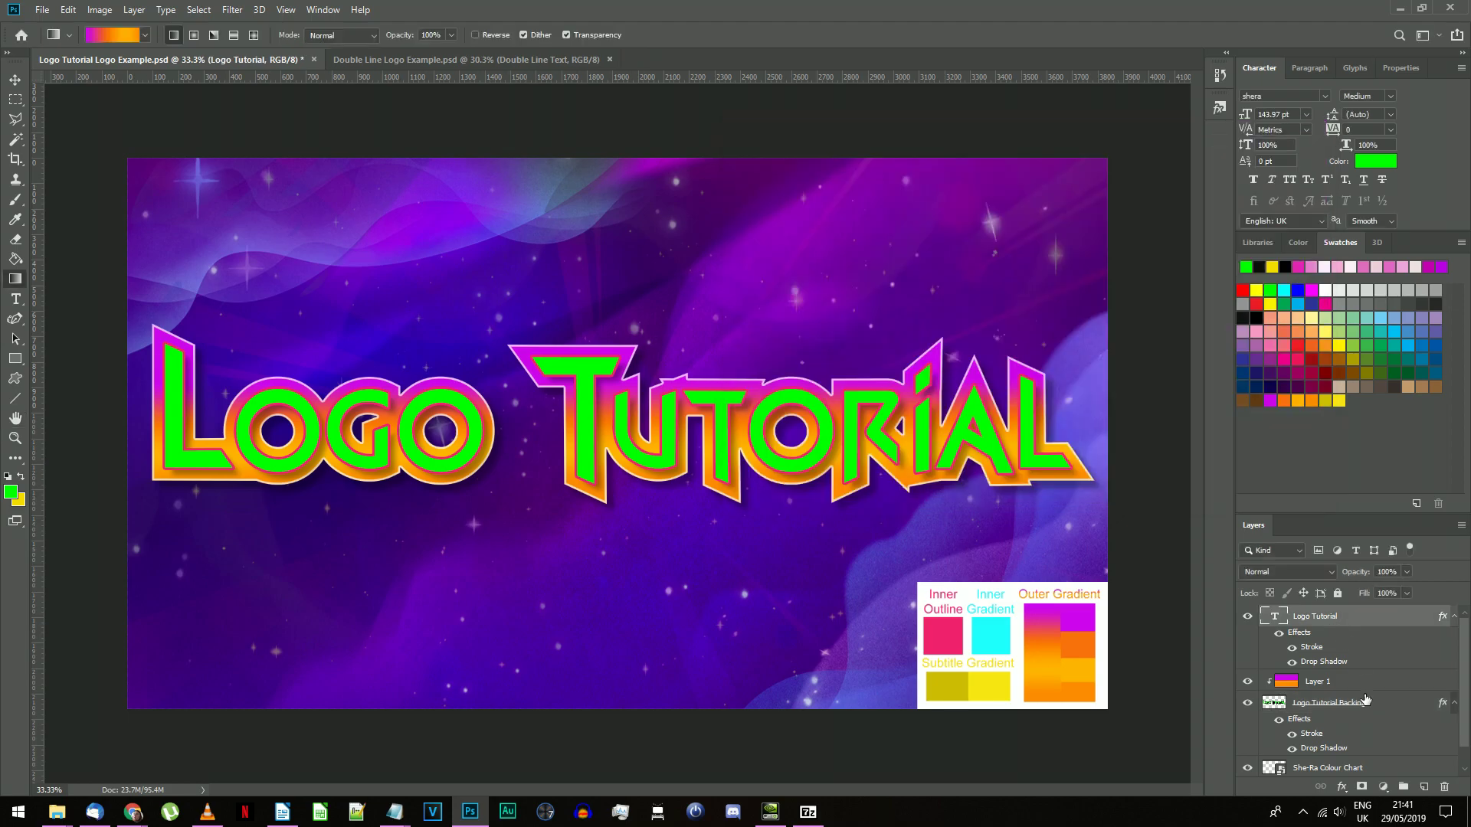
left_click(1424, 787)
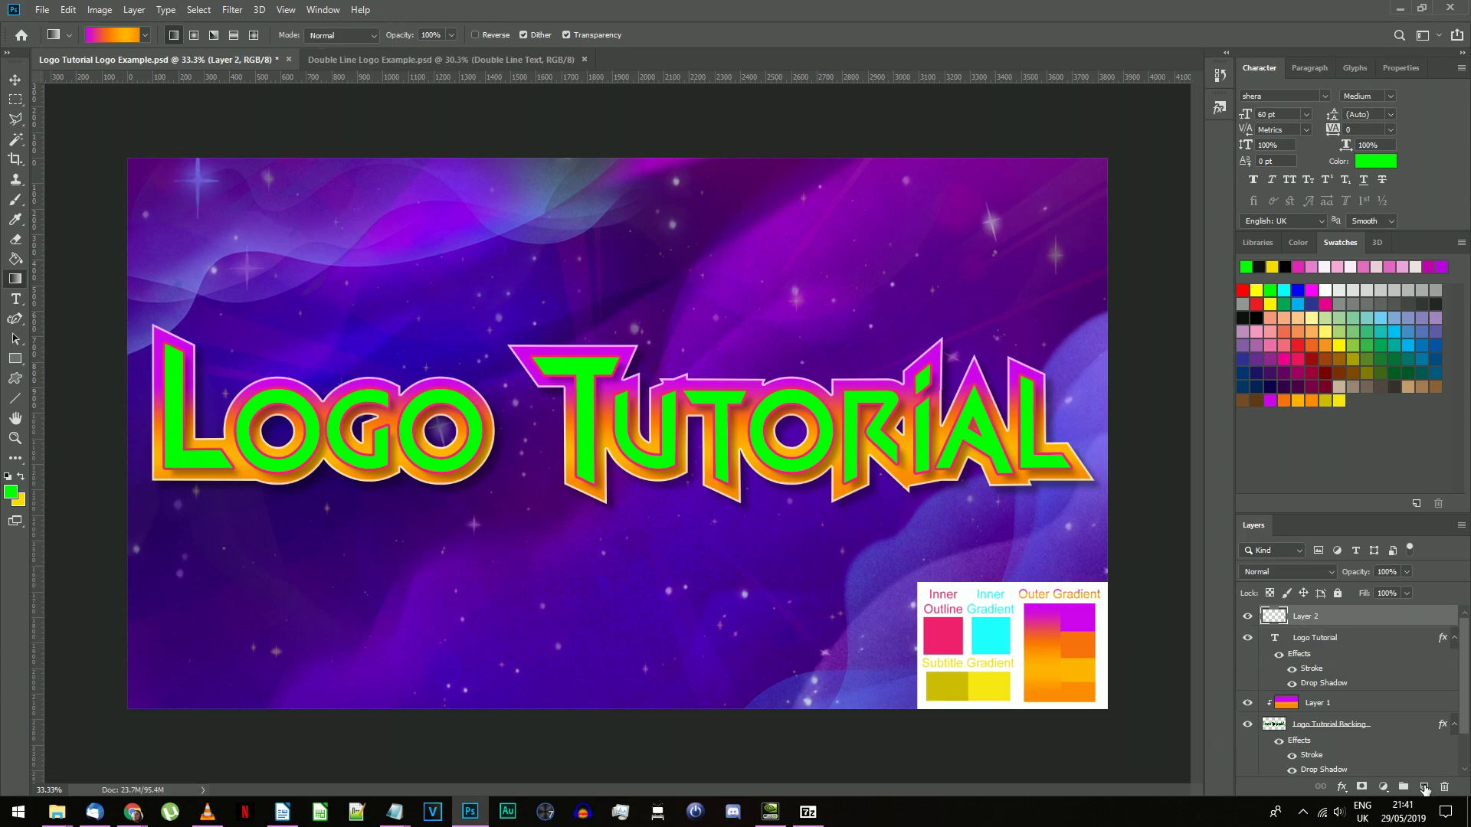
right_click(1315, 619)
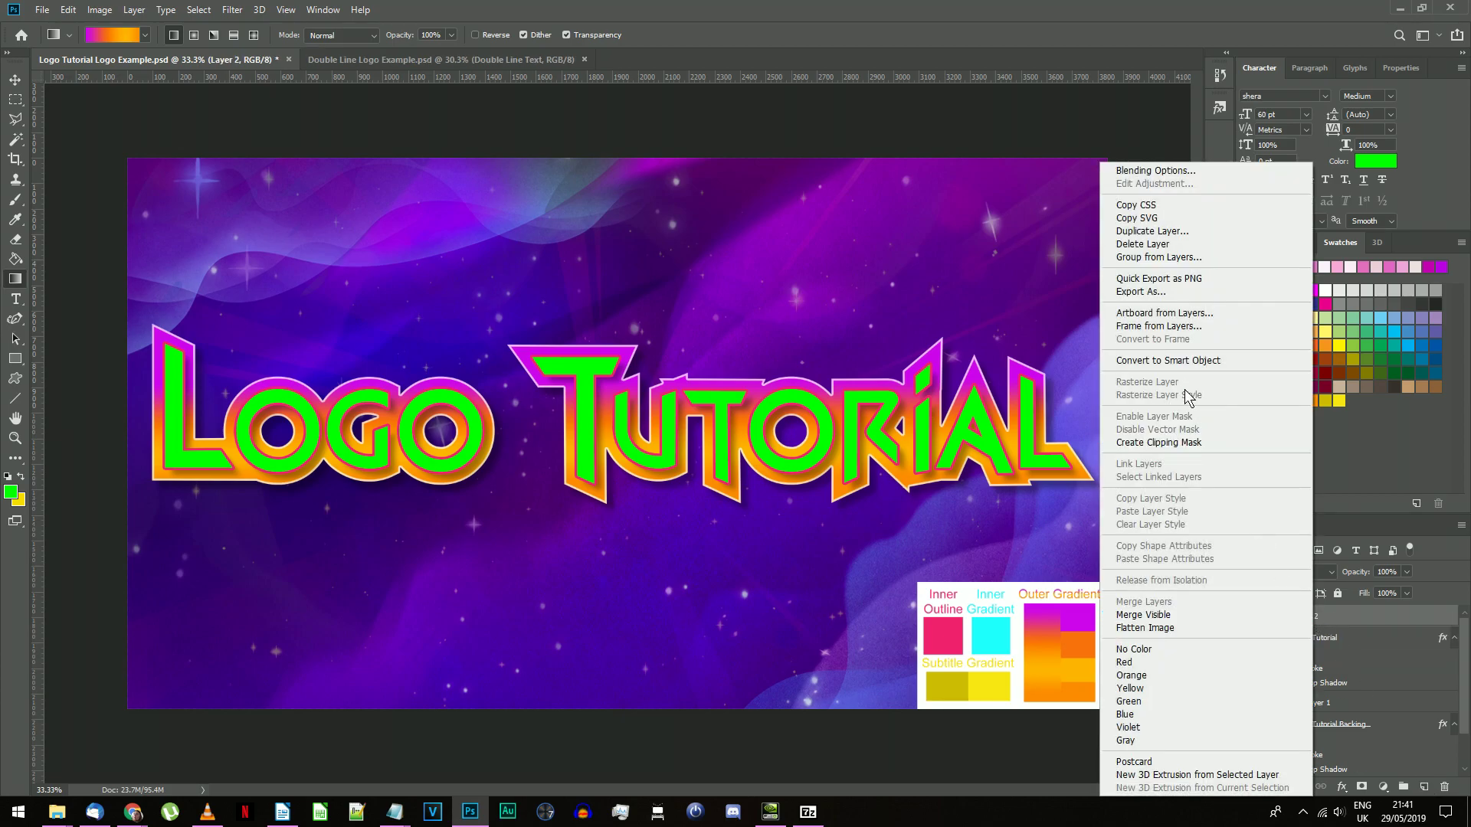
left_click(1158, 442)
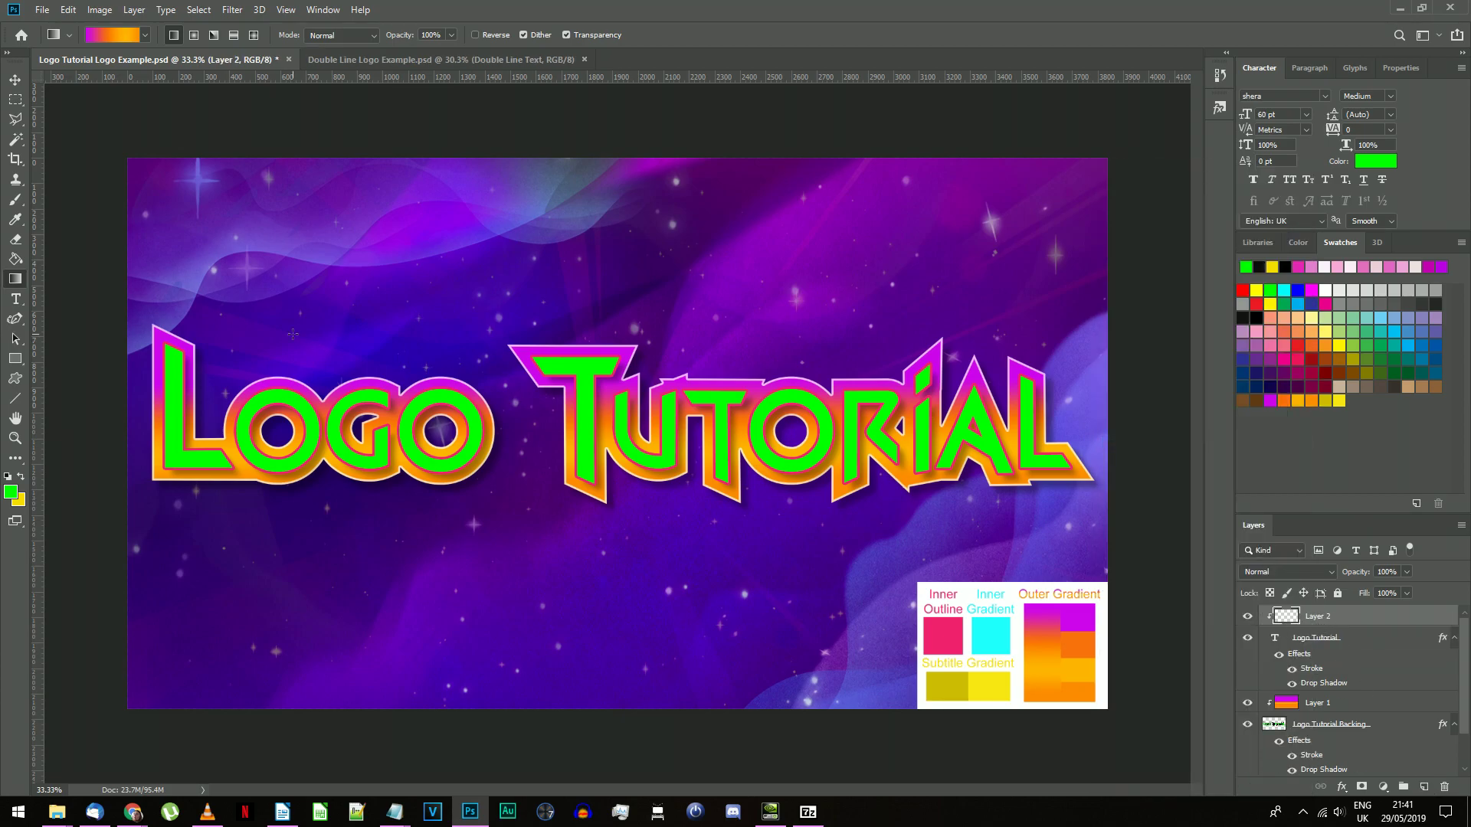
Fill the letters with the cyan-to-white She-Ra Inlay Gradient
left_click(115, 35)
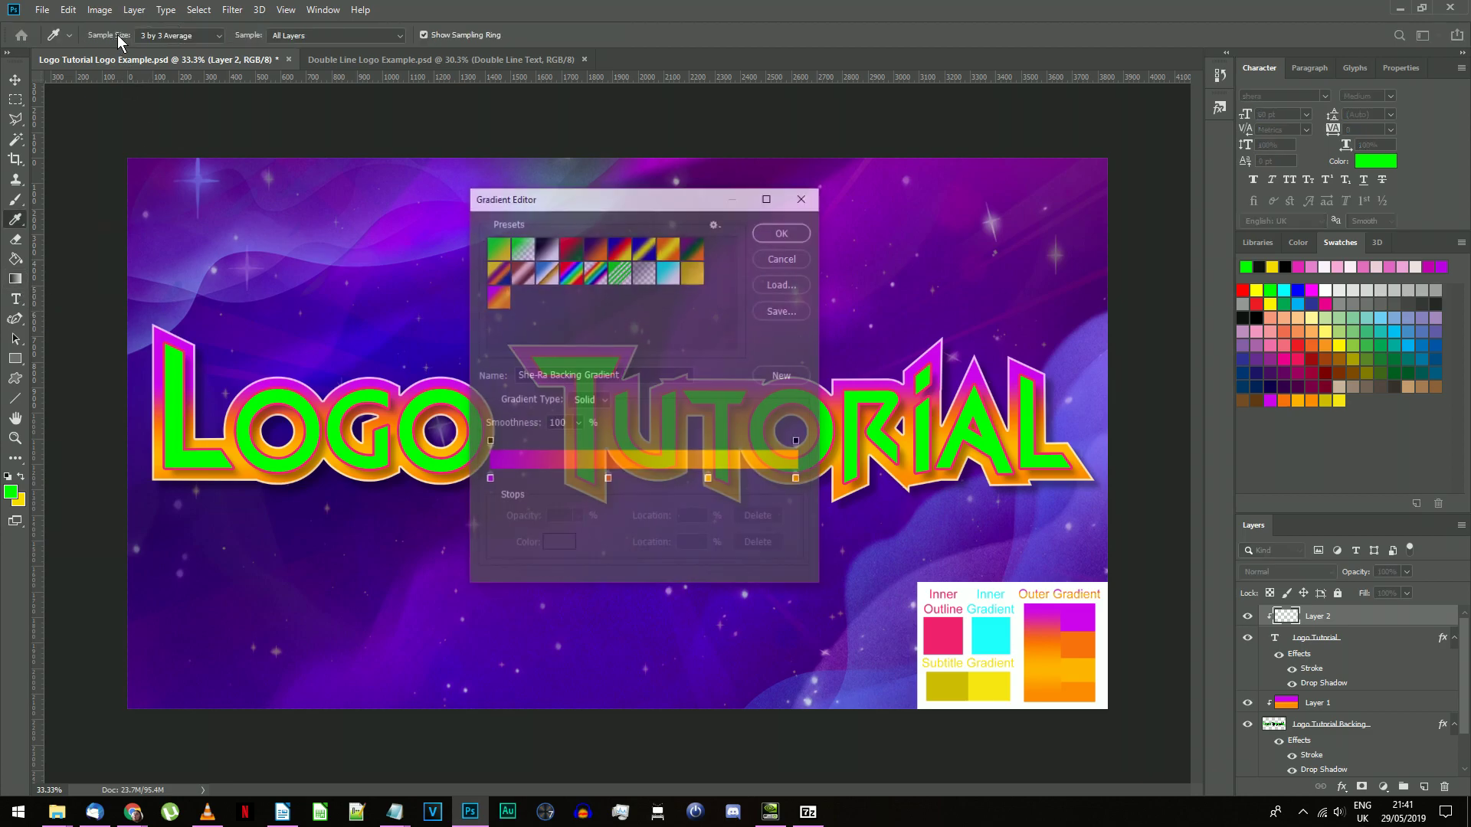
left_click(664, 273)
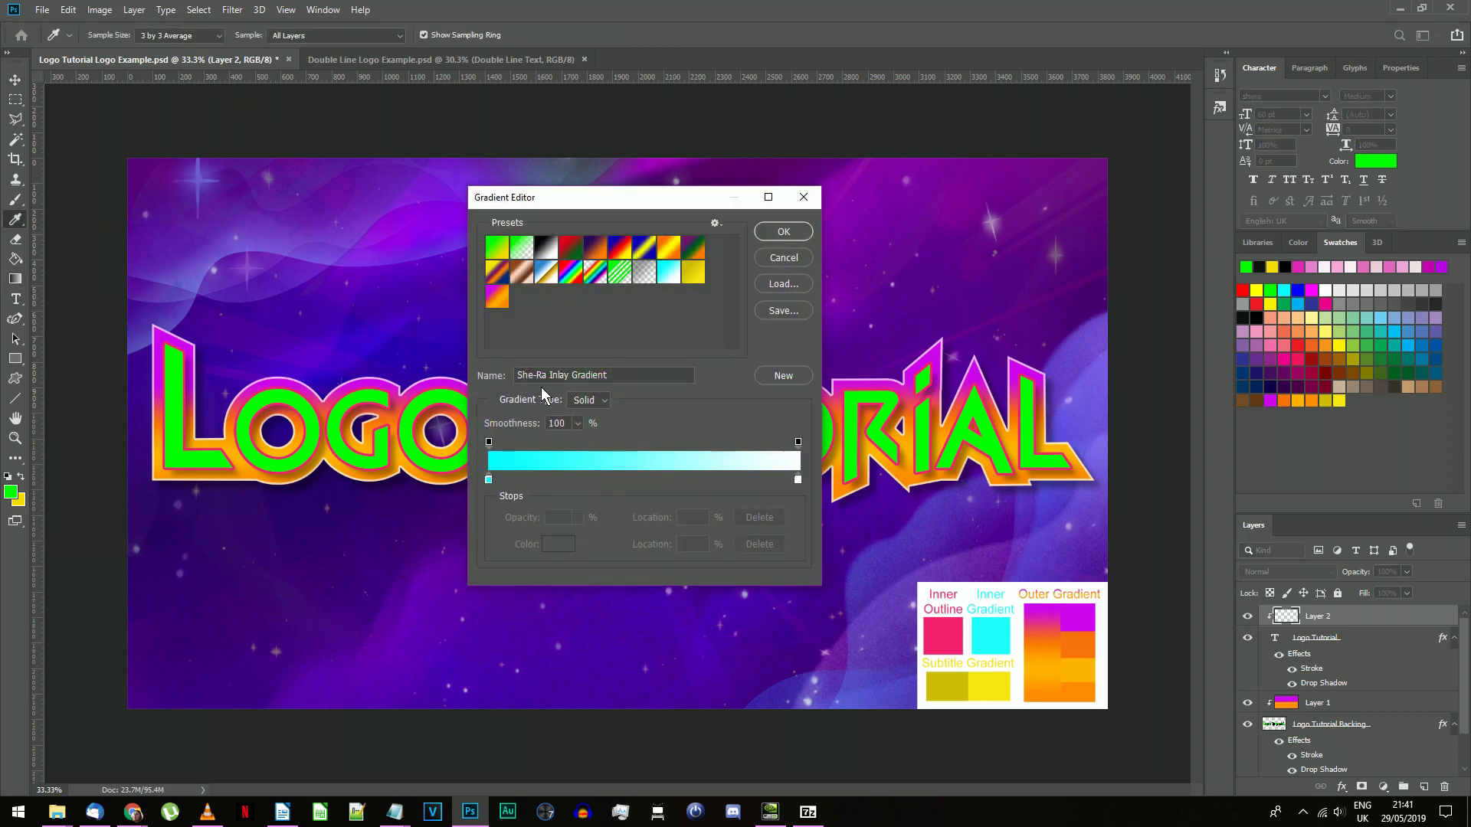
left_click(781, 230)
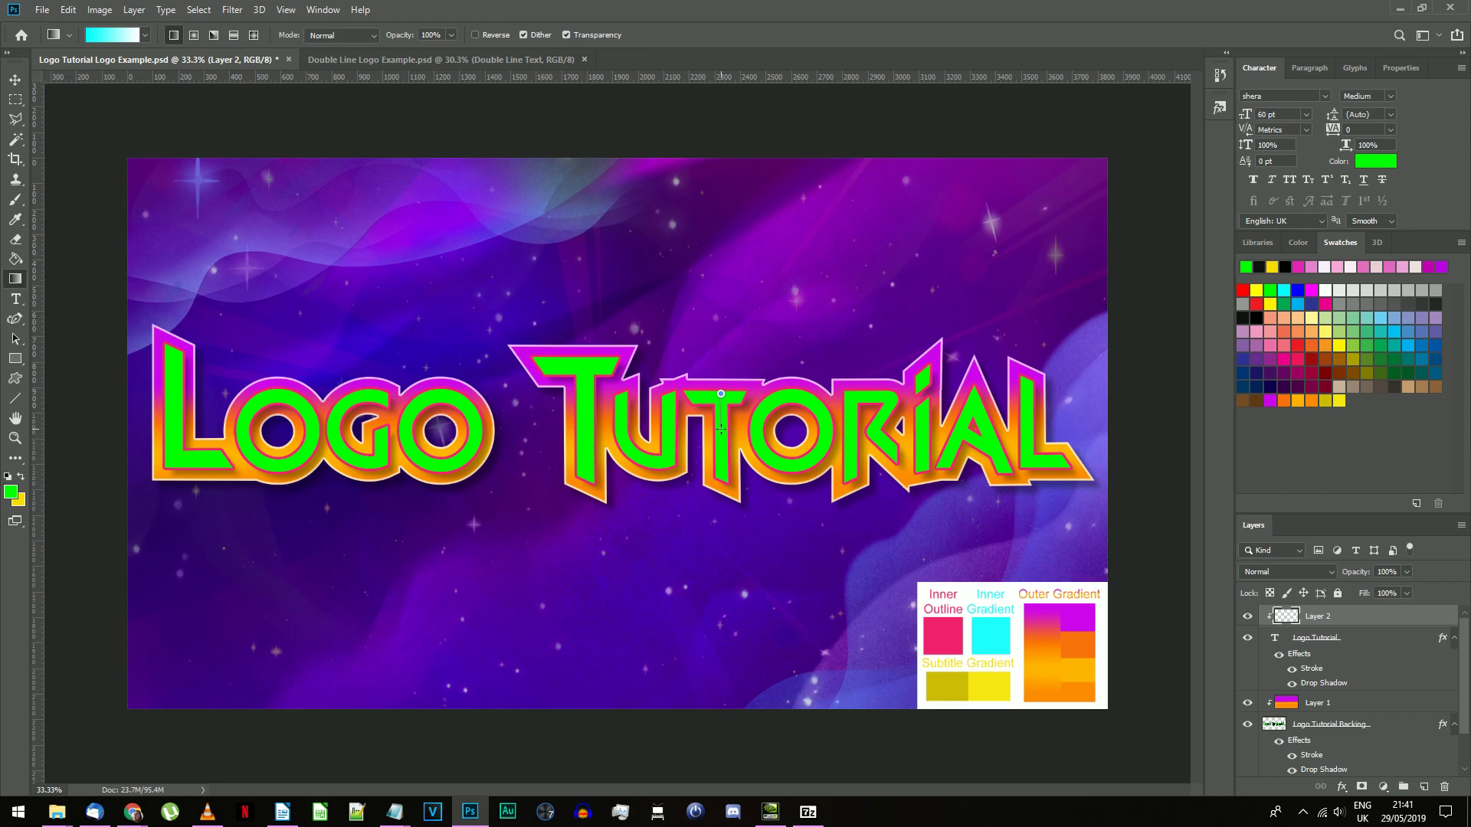
left_click_drag(721, 394, 720, 429)
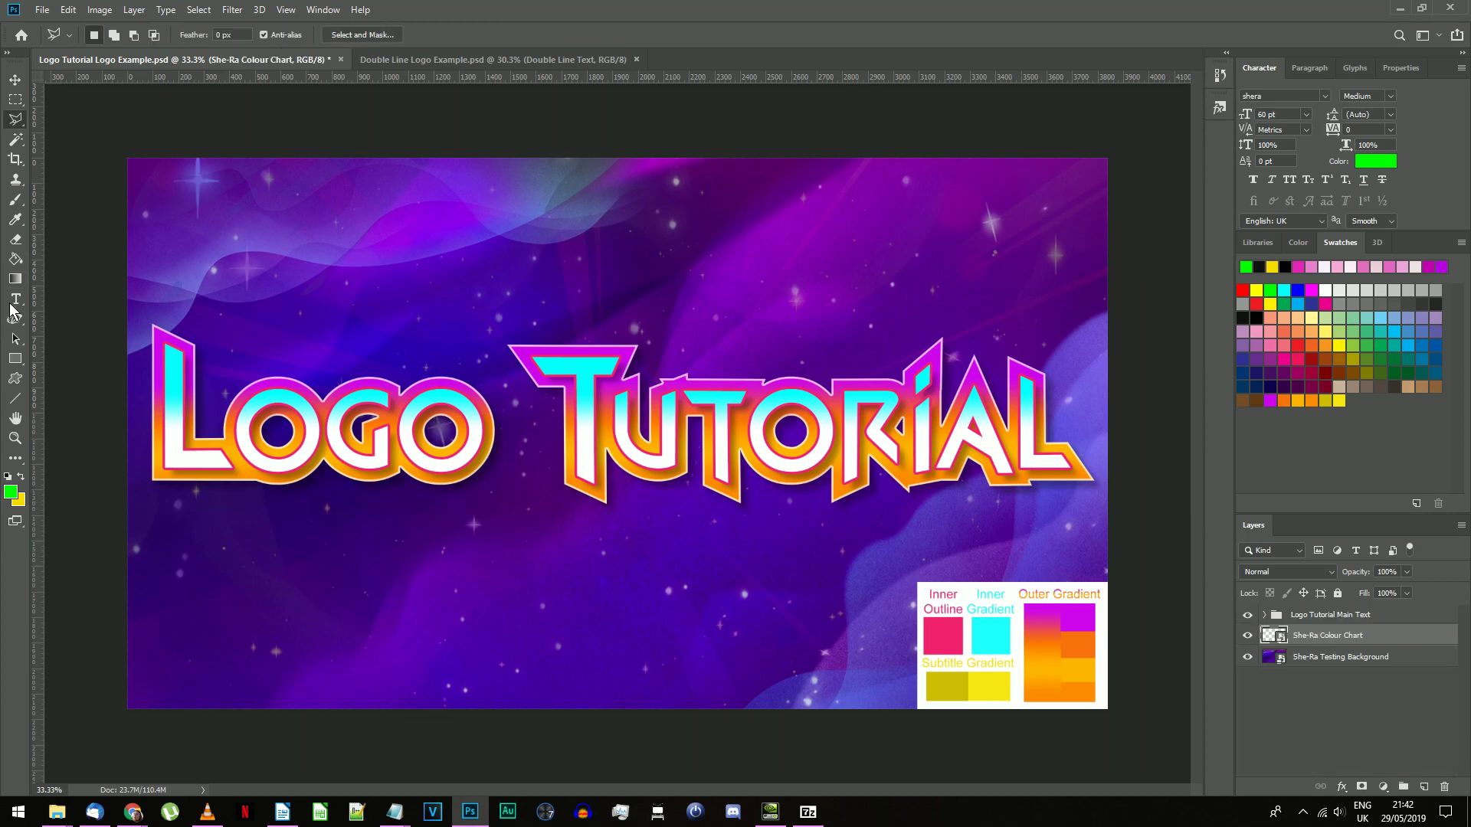
Type a size-30 two-line subtitle 'with the' / 'She-Ra Font' below the logo with 72 pt leading
key("t")
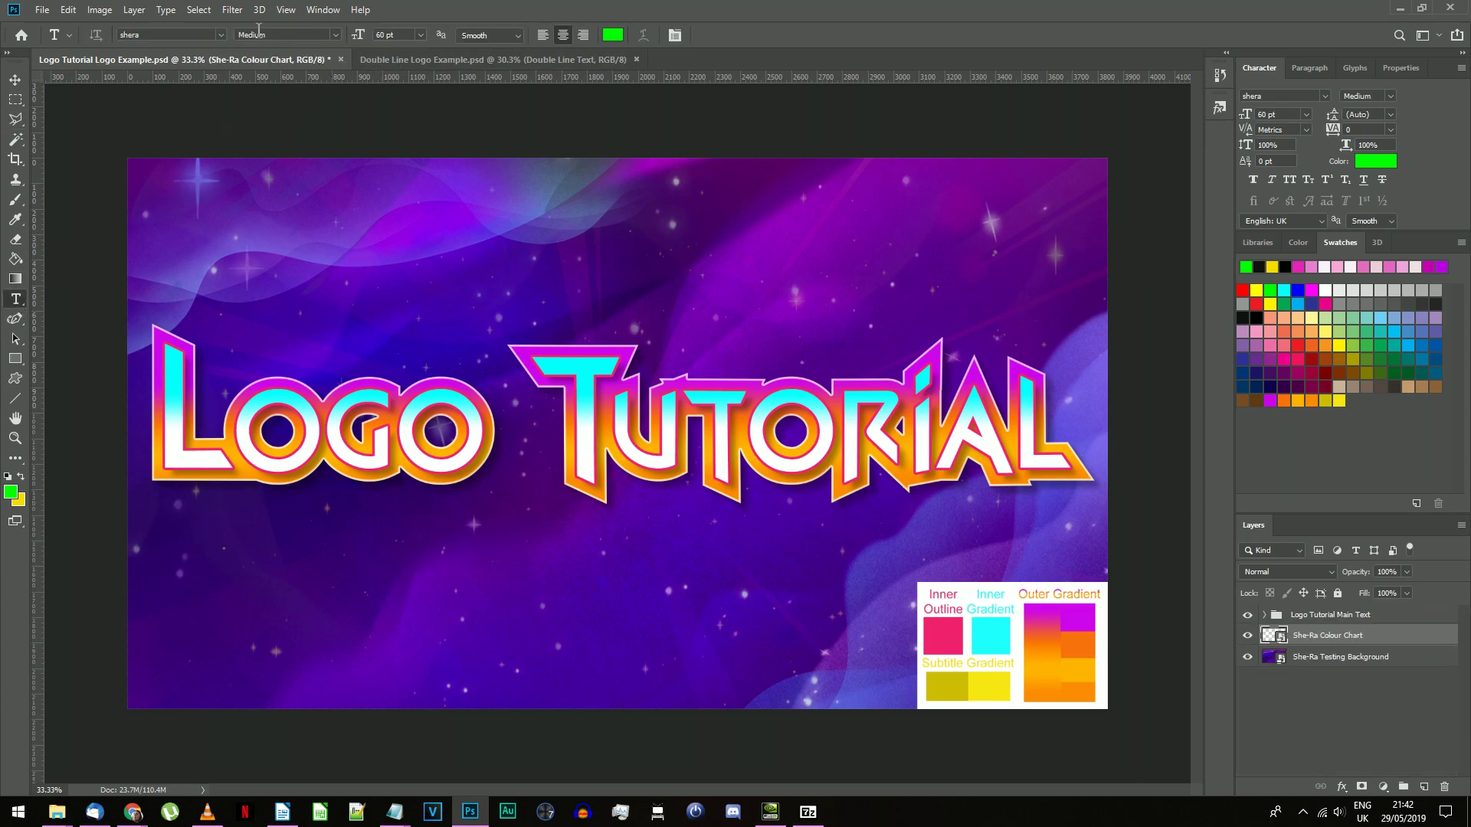
left_click(402, 36)
type("30")
left_click(532, 605)
type("with the")
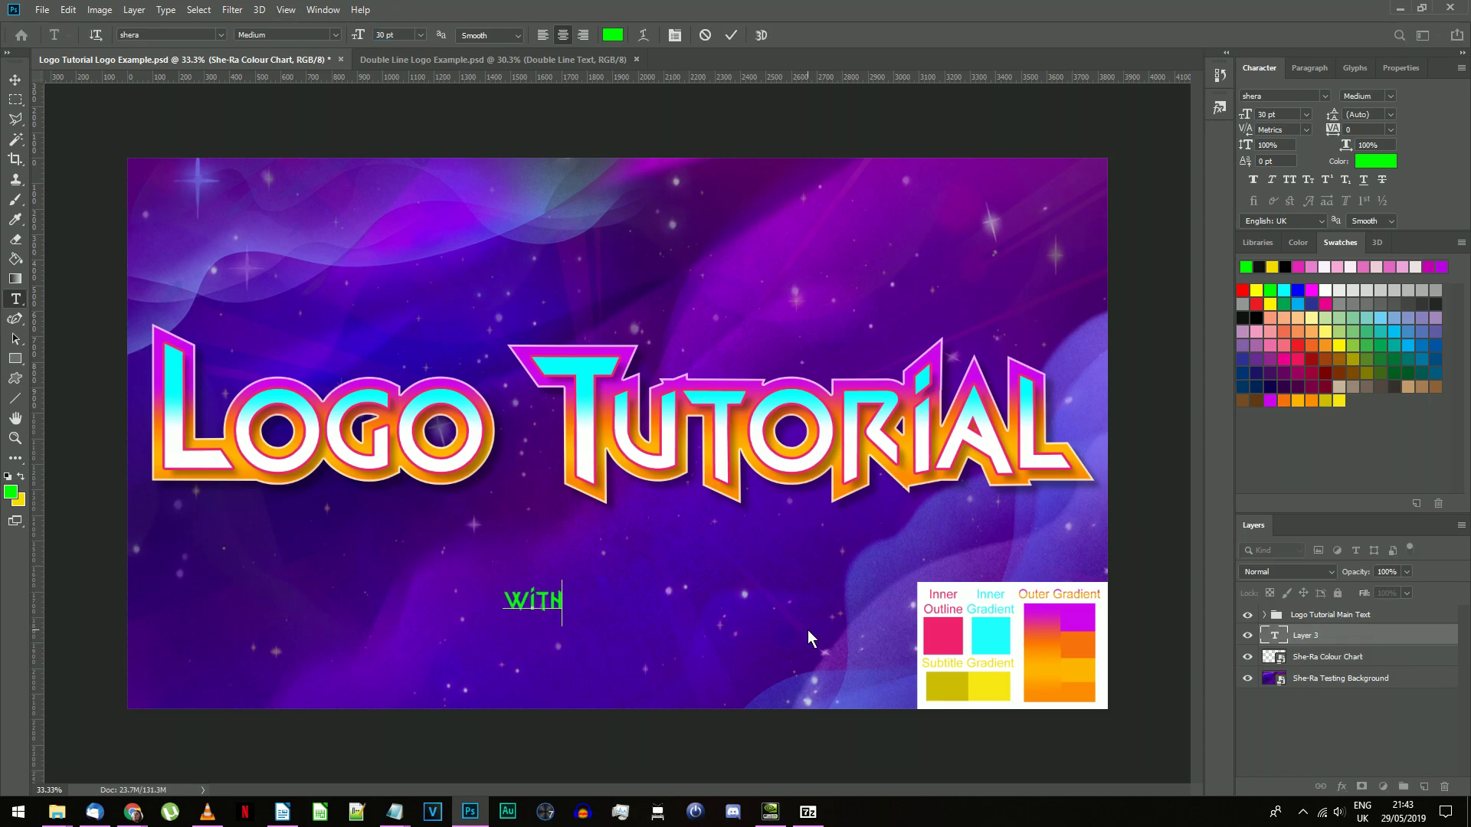
key("Return")
type("She-Ra Font")
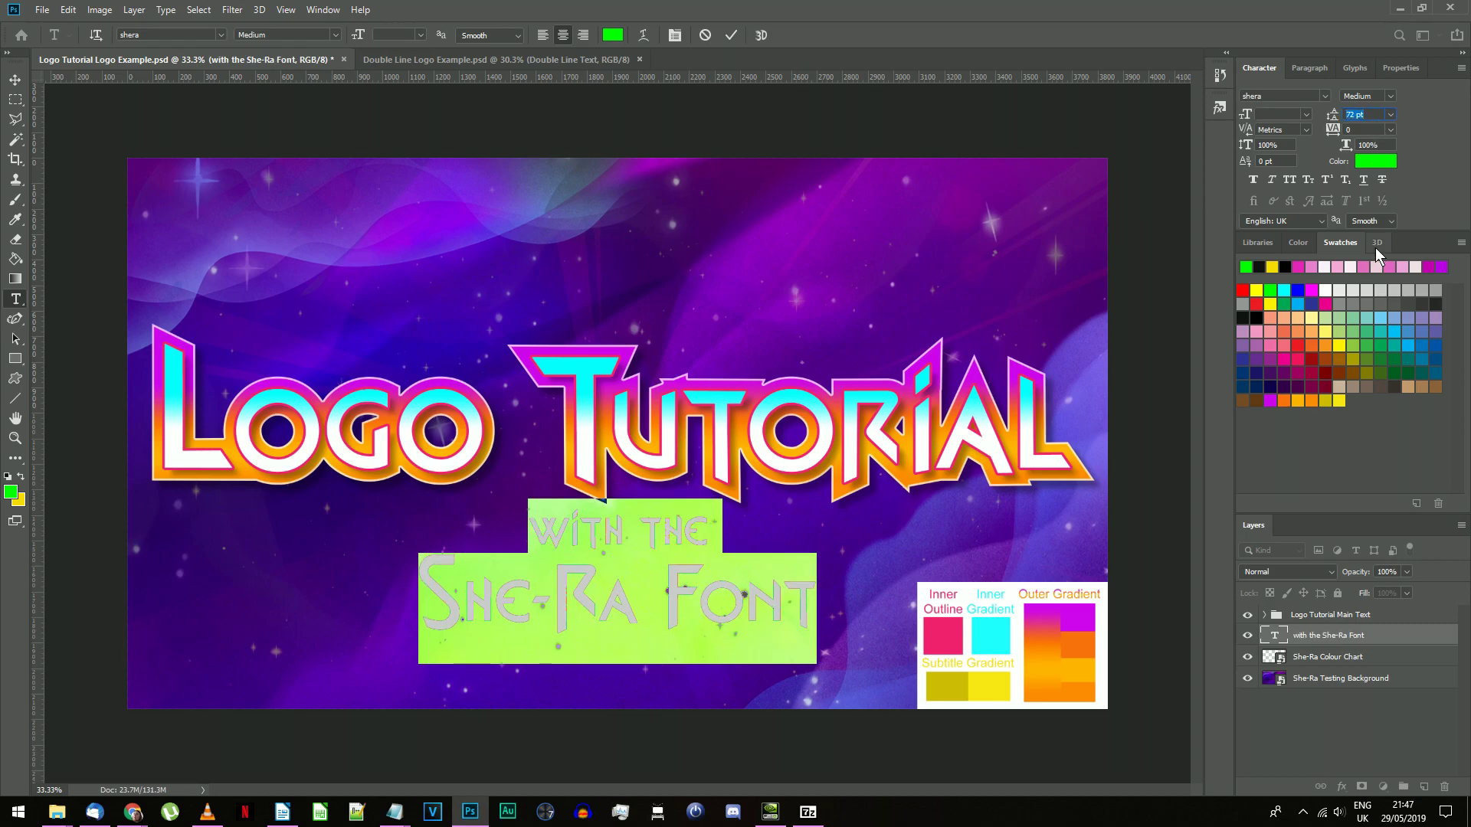
key("Return")
key("ctrl+Return")
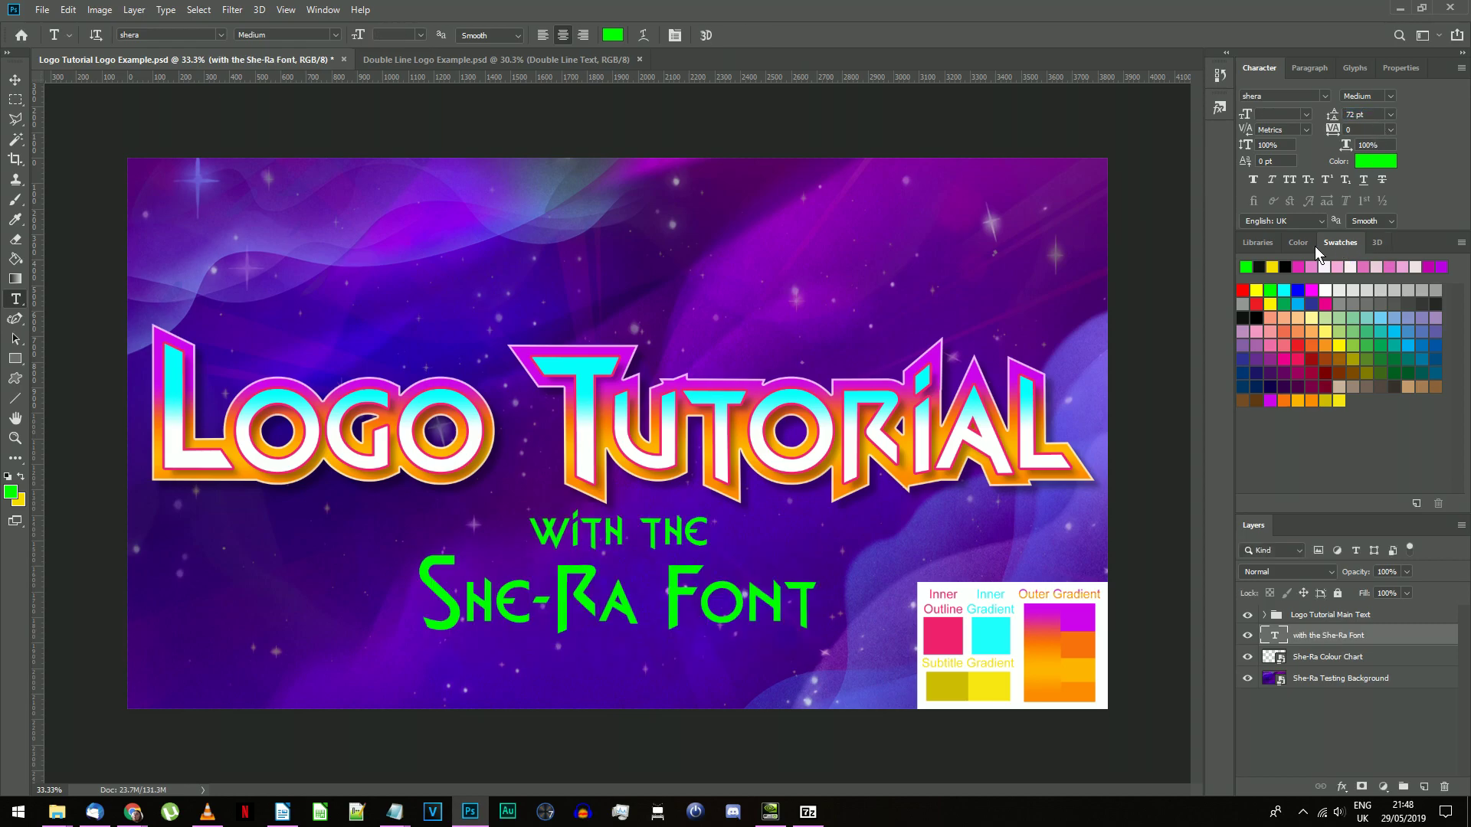
Add a layer clipped to the subtitle and choose the yellow She-Ra Subtitle Gradient
left_click(1422, 787)
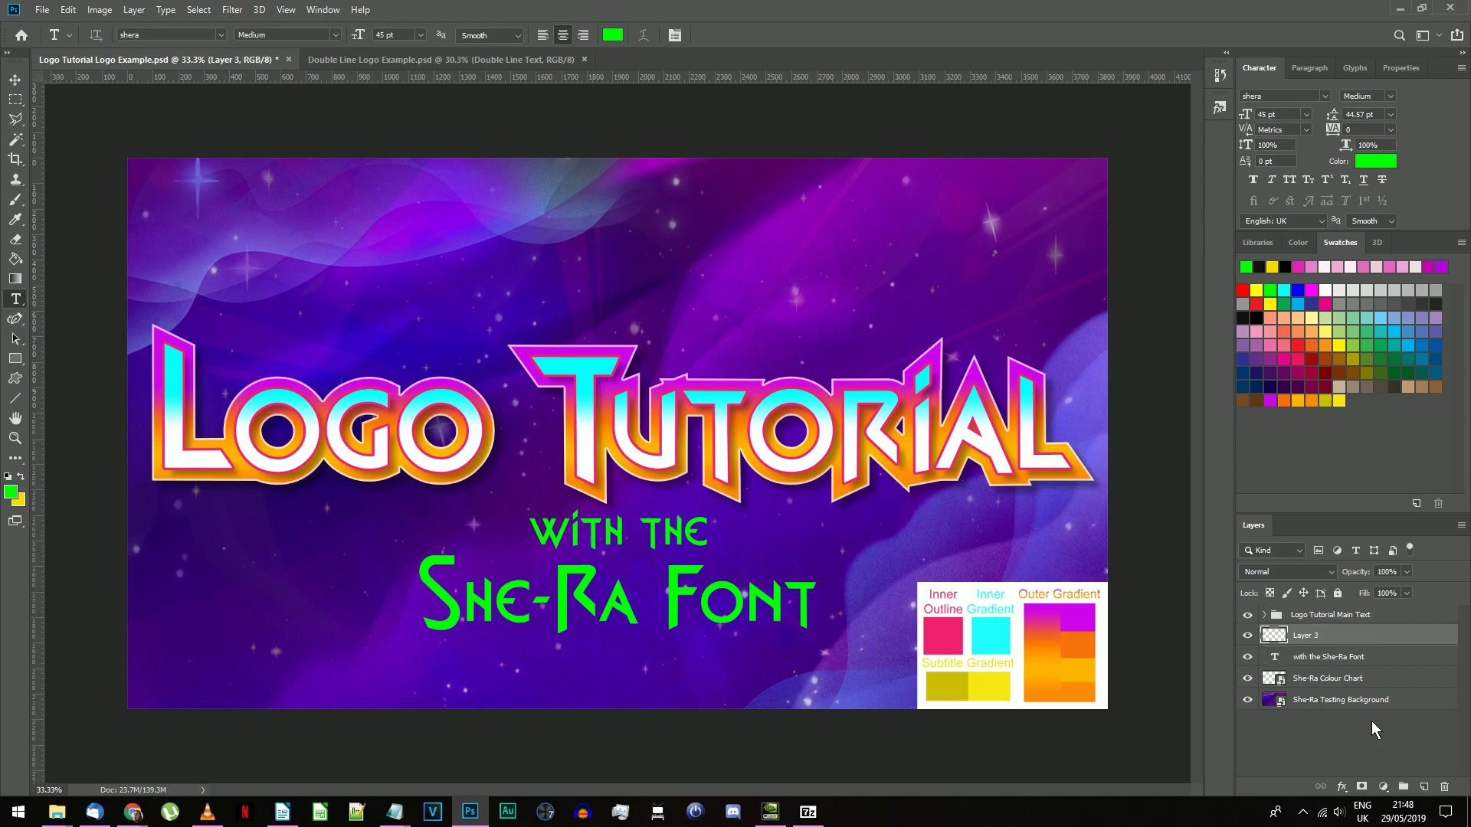
right_click(1310, 636)
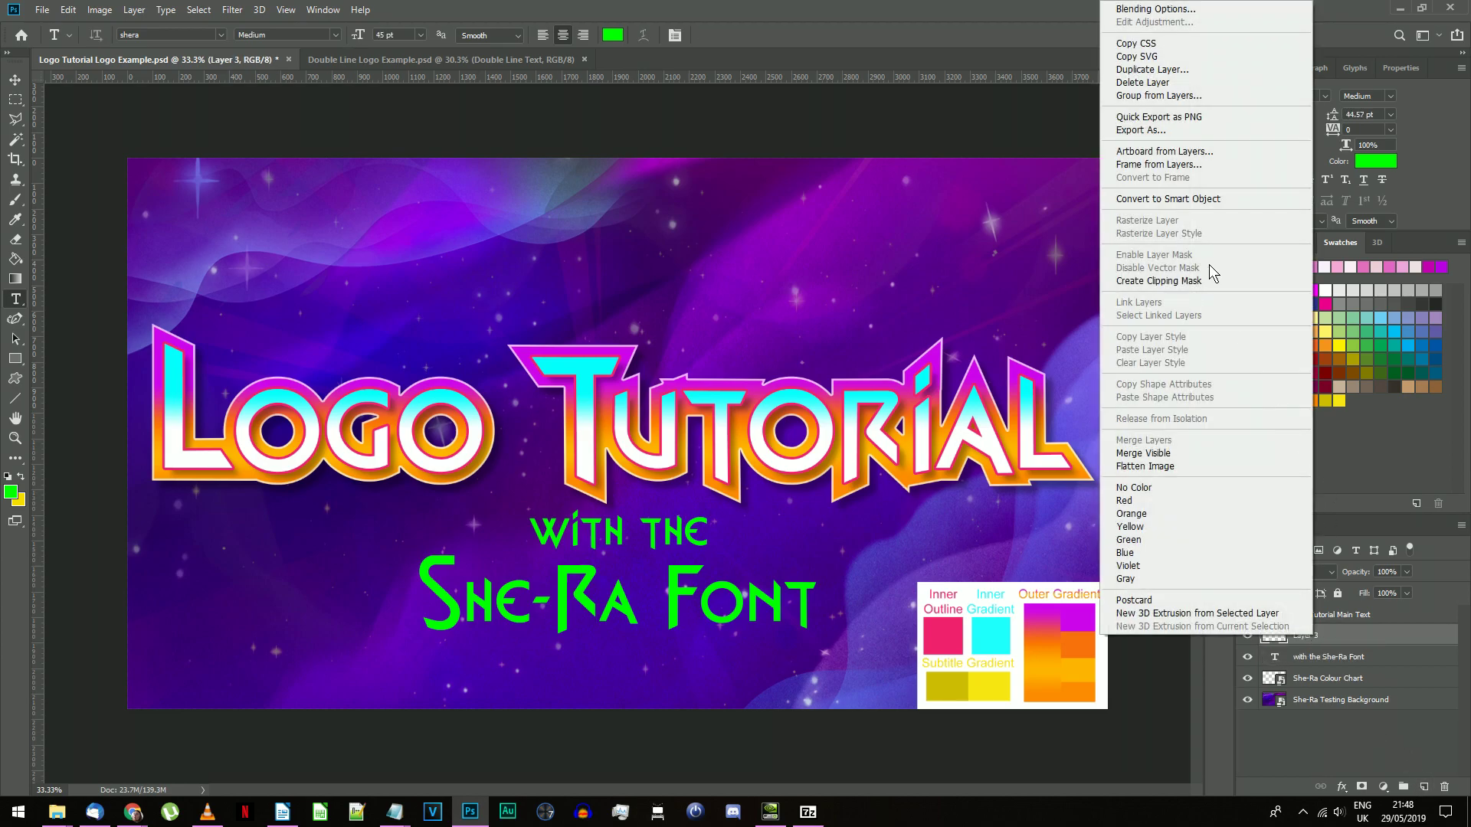
left_click(1193, 281)
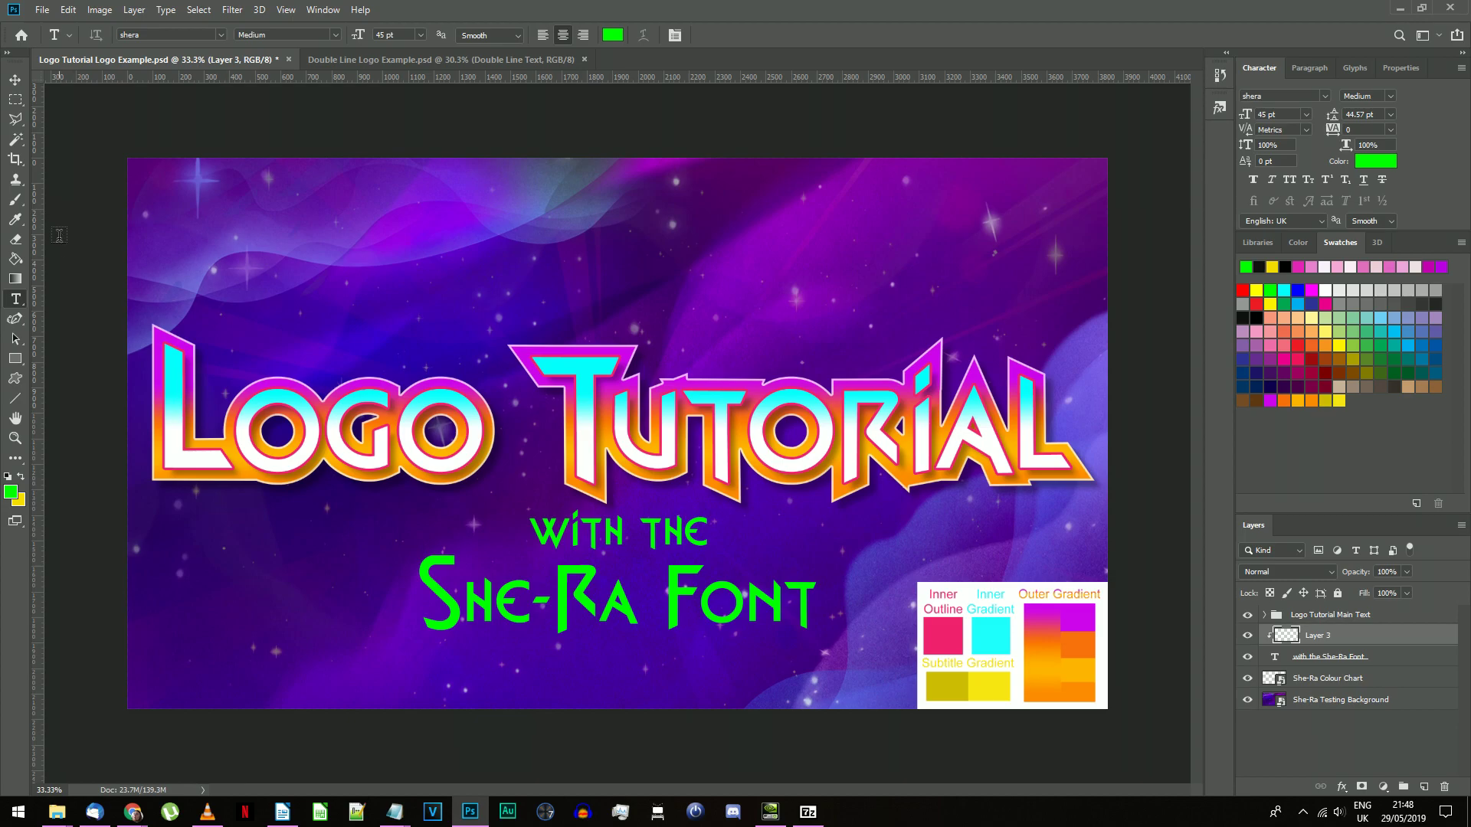
left_click(14, 281)
left_click(115, 35)
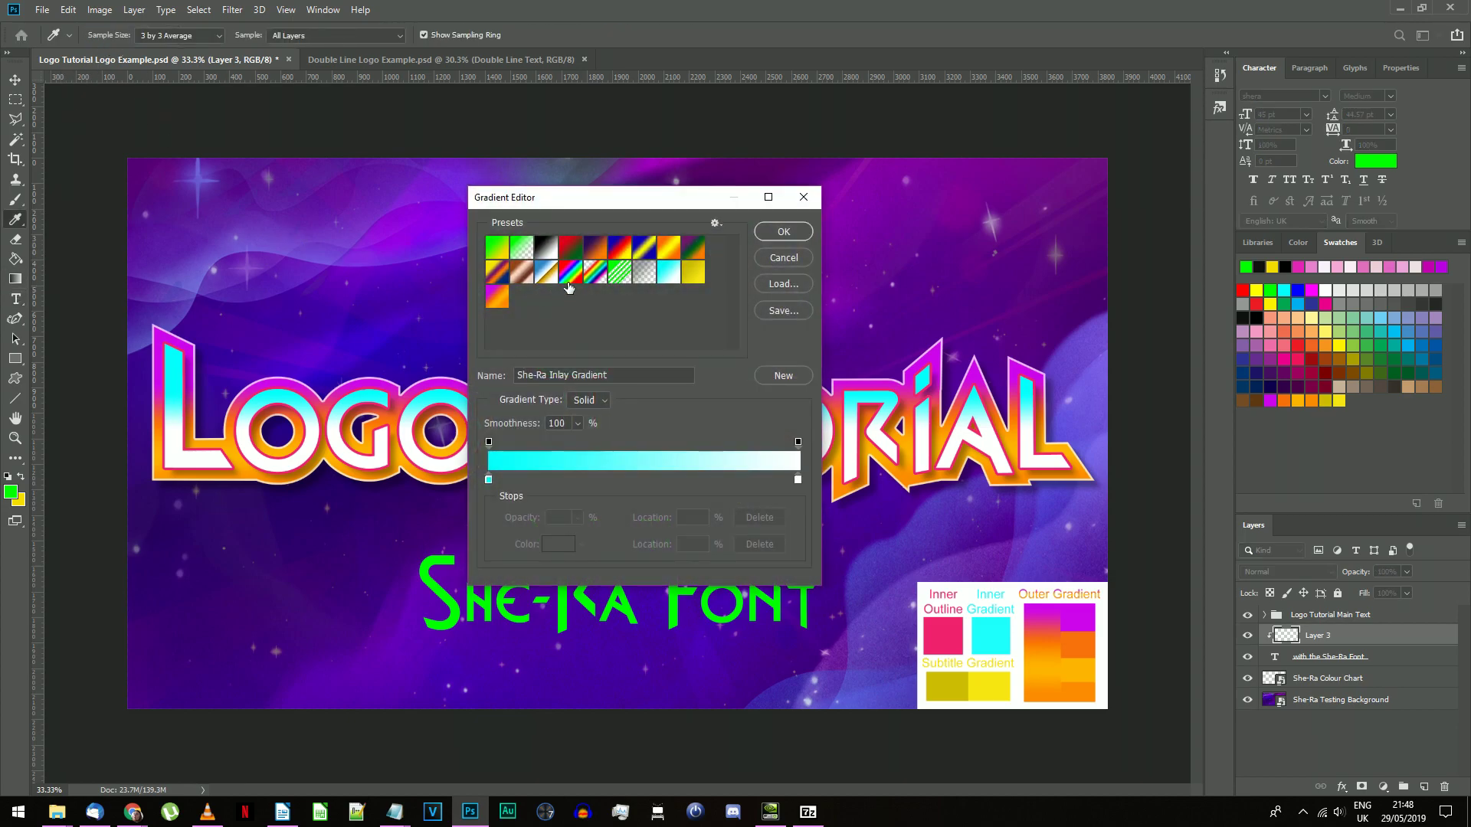
left_click(694, 281)
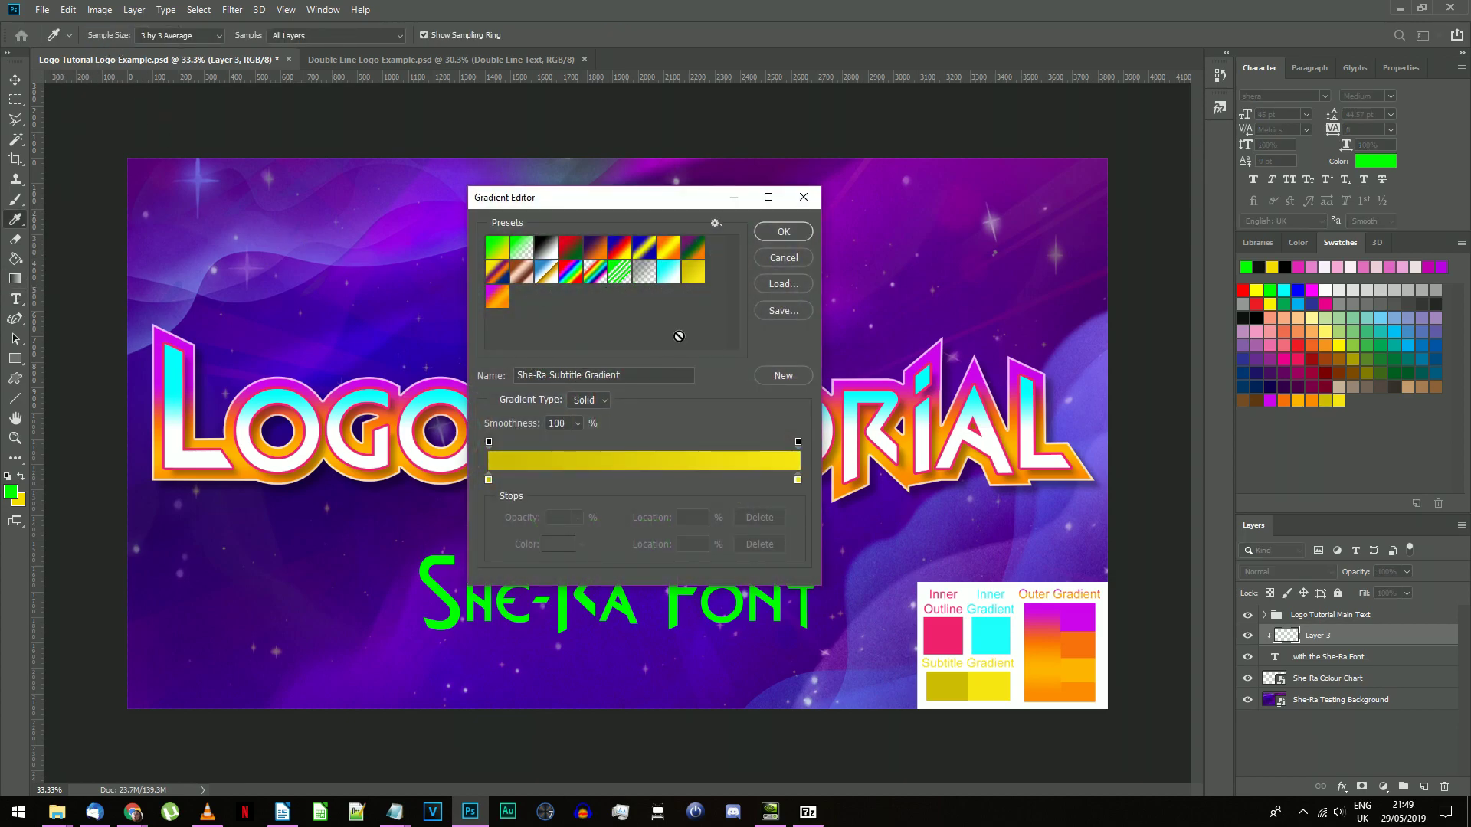
left_click(778, 230)
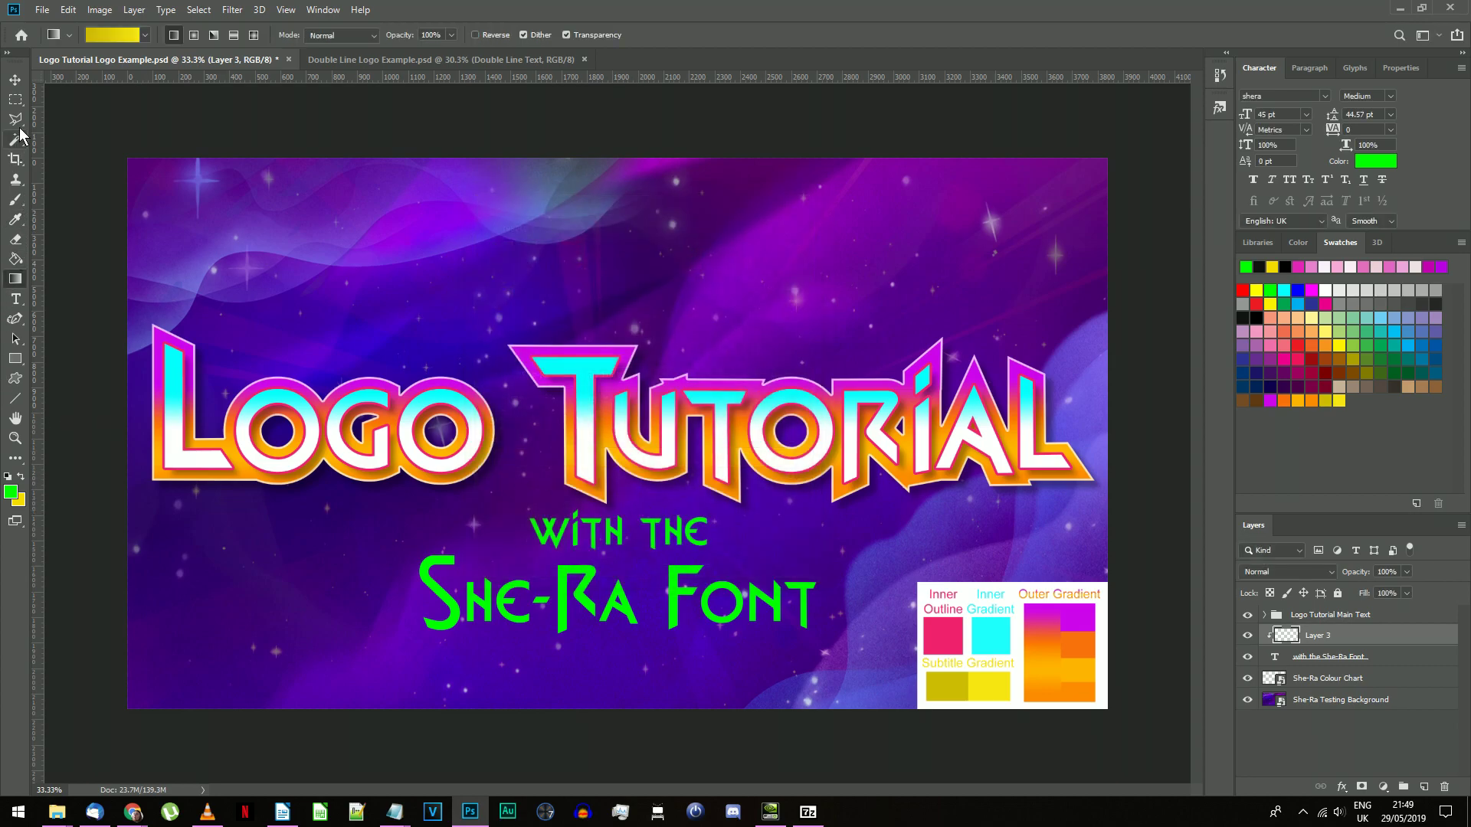
Fill the 'with the' line with the yellow gradient, then invert the selection
left_click(15, 100)
left_click_drag(516, 501, 740, 555)
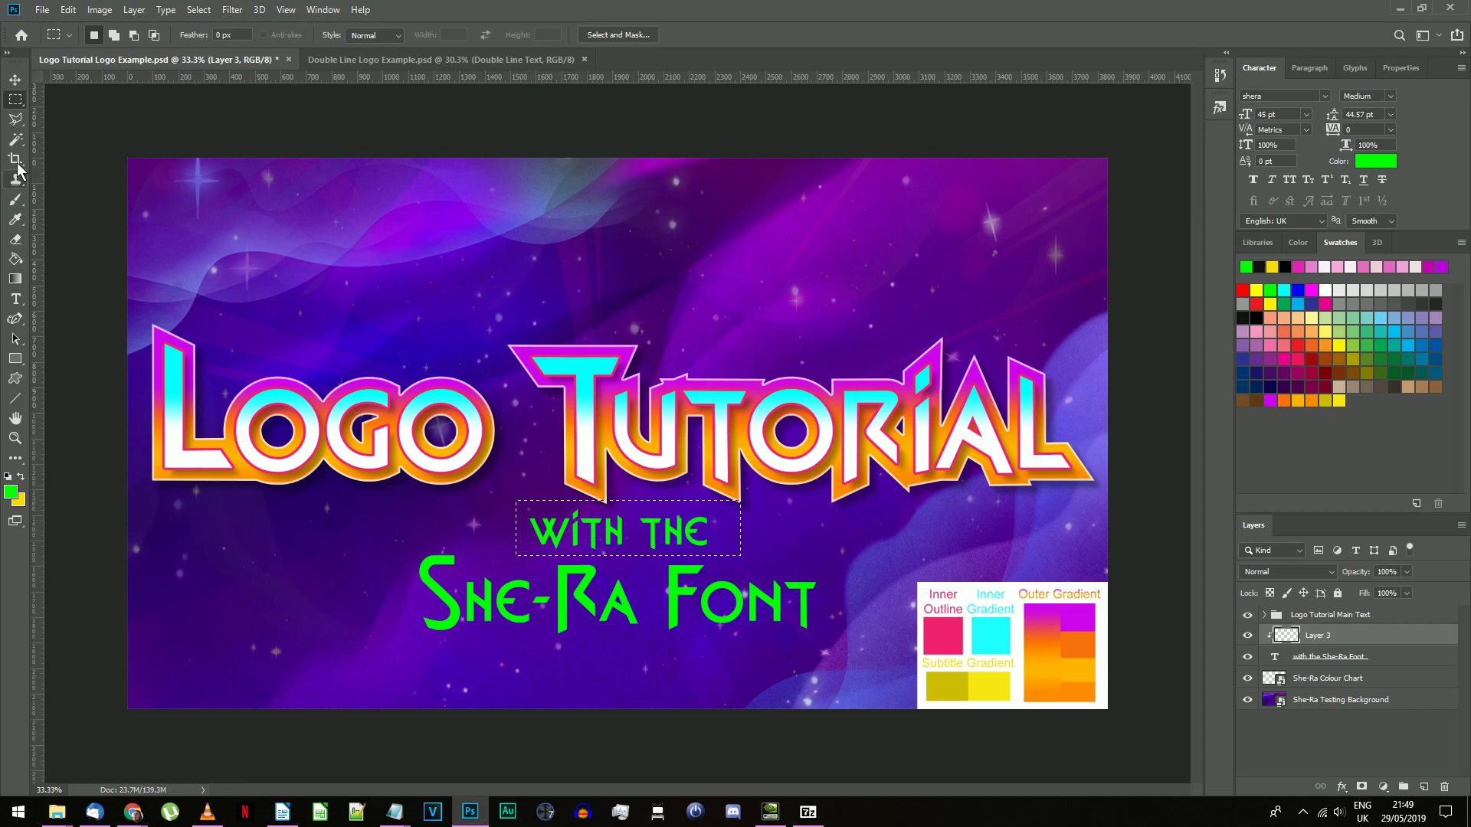
left_click(16, 279)
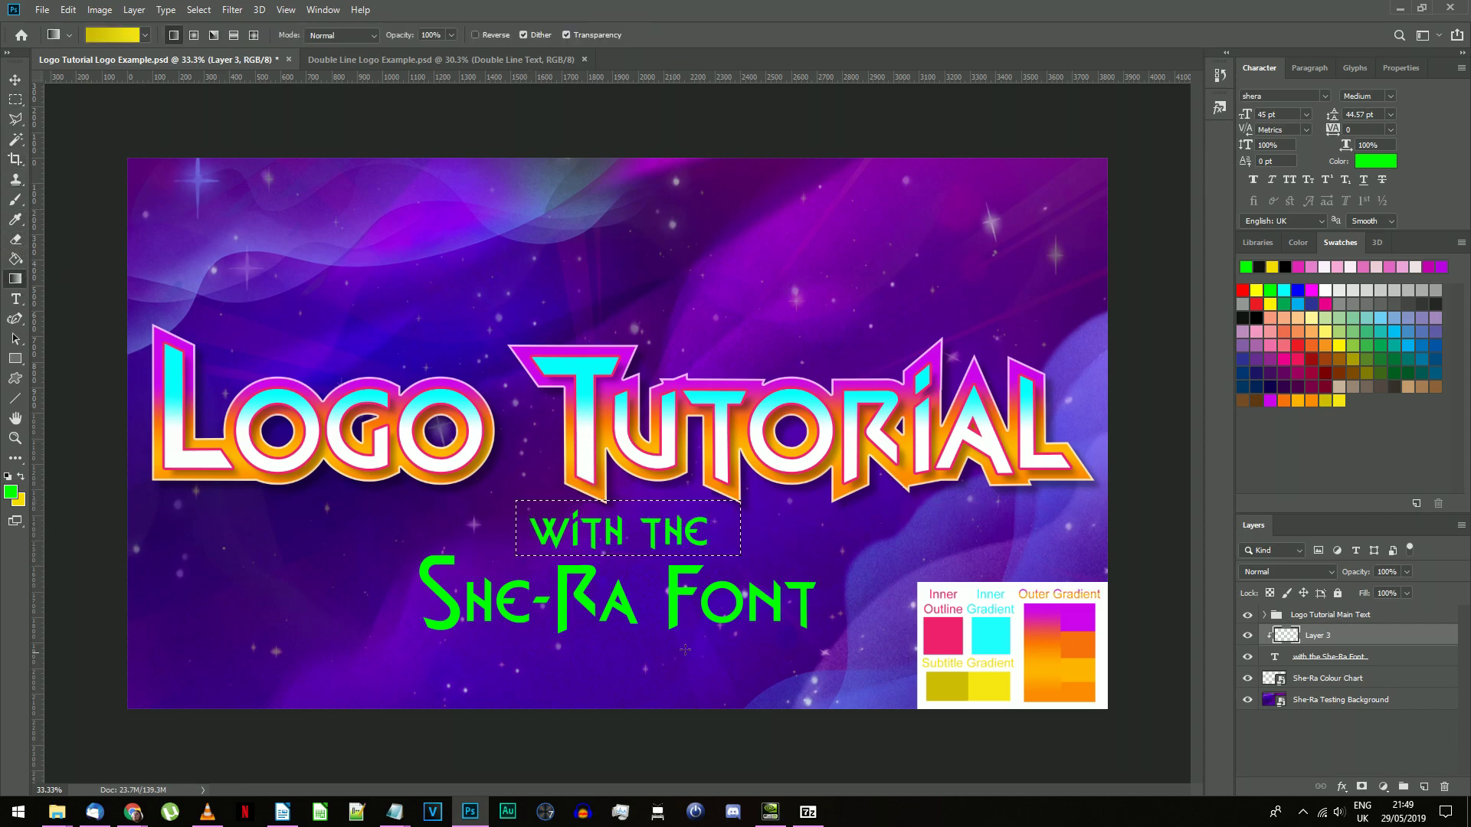
left_click_drag(621, 520, 590, 617)
key("ctrl+shift+i")
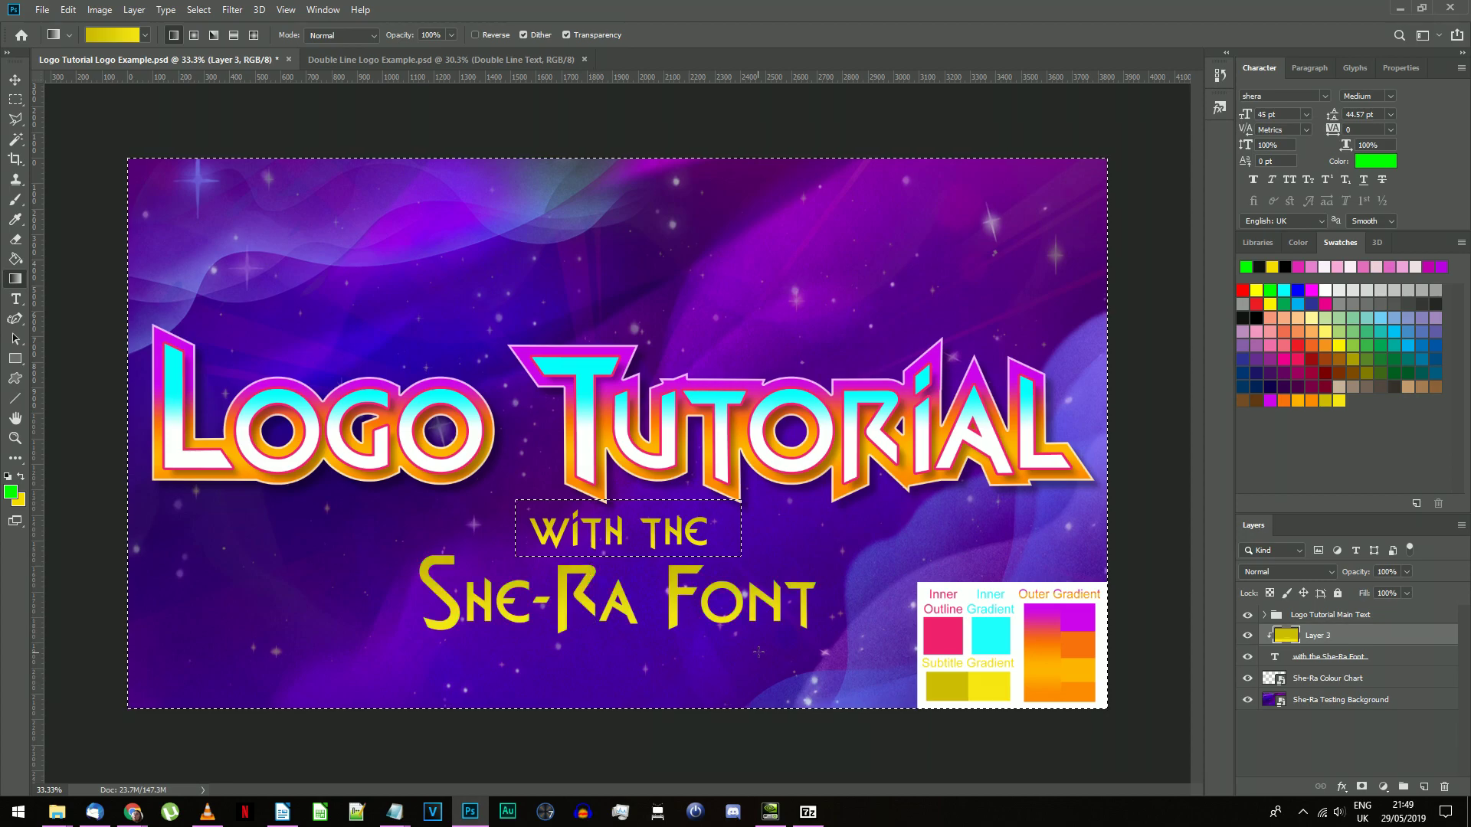
Deselect, then add a Bevel & Emboss effect to the subtitle layer's style
key("ctrl+d")
right_click(1333, 657)
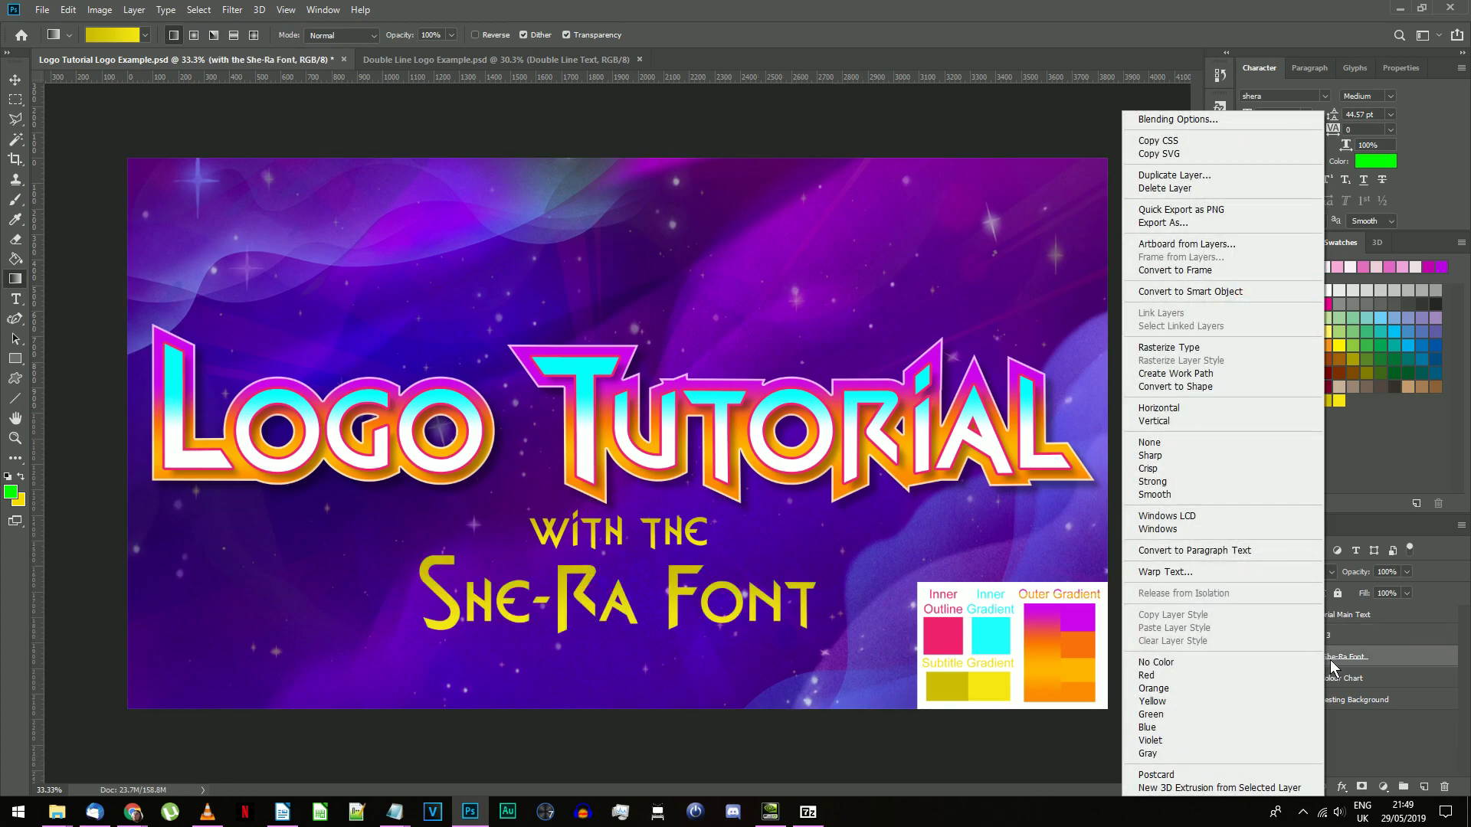
left_click(1161, 117)
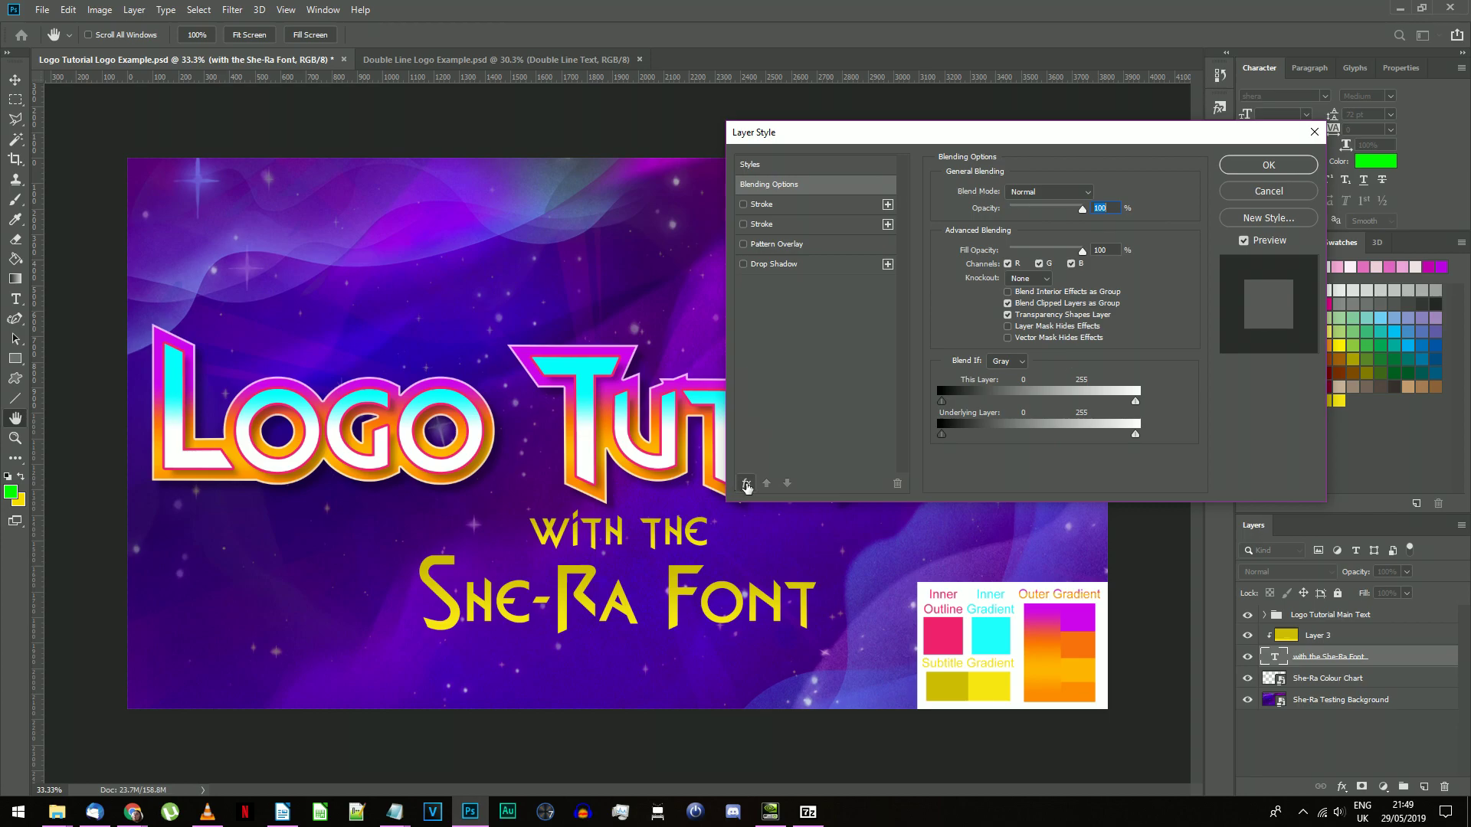
left_click(746, 482)
left_click(782, 523)
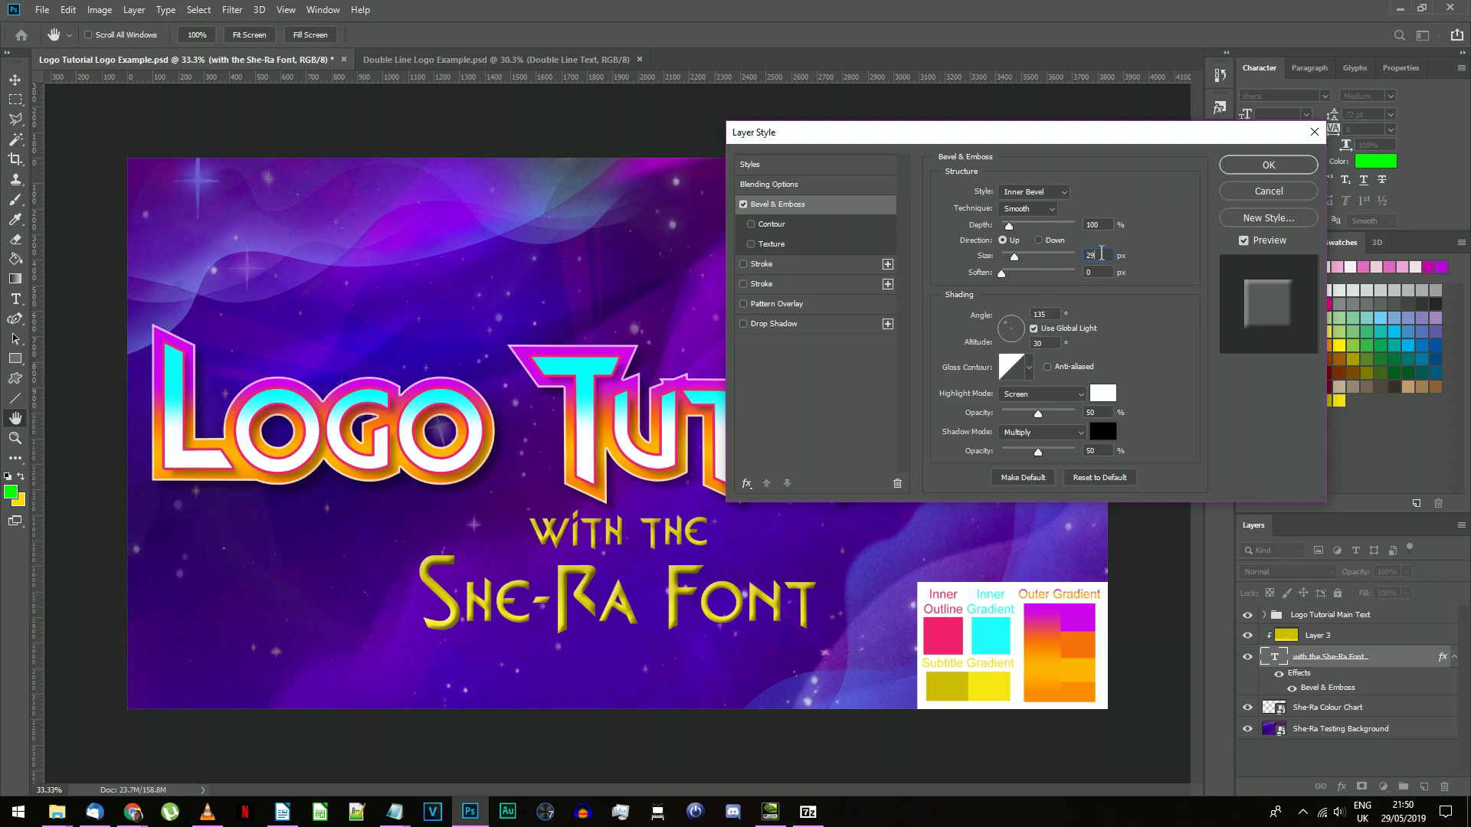
Set the bevel size to 8 and its own lighting angle to 90°, without global light
left_click(1054, 261)
type("8")
key("Tab")
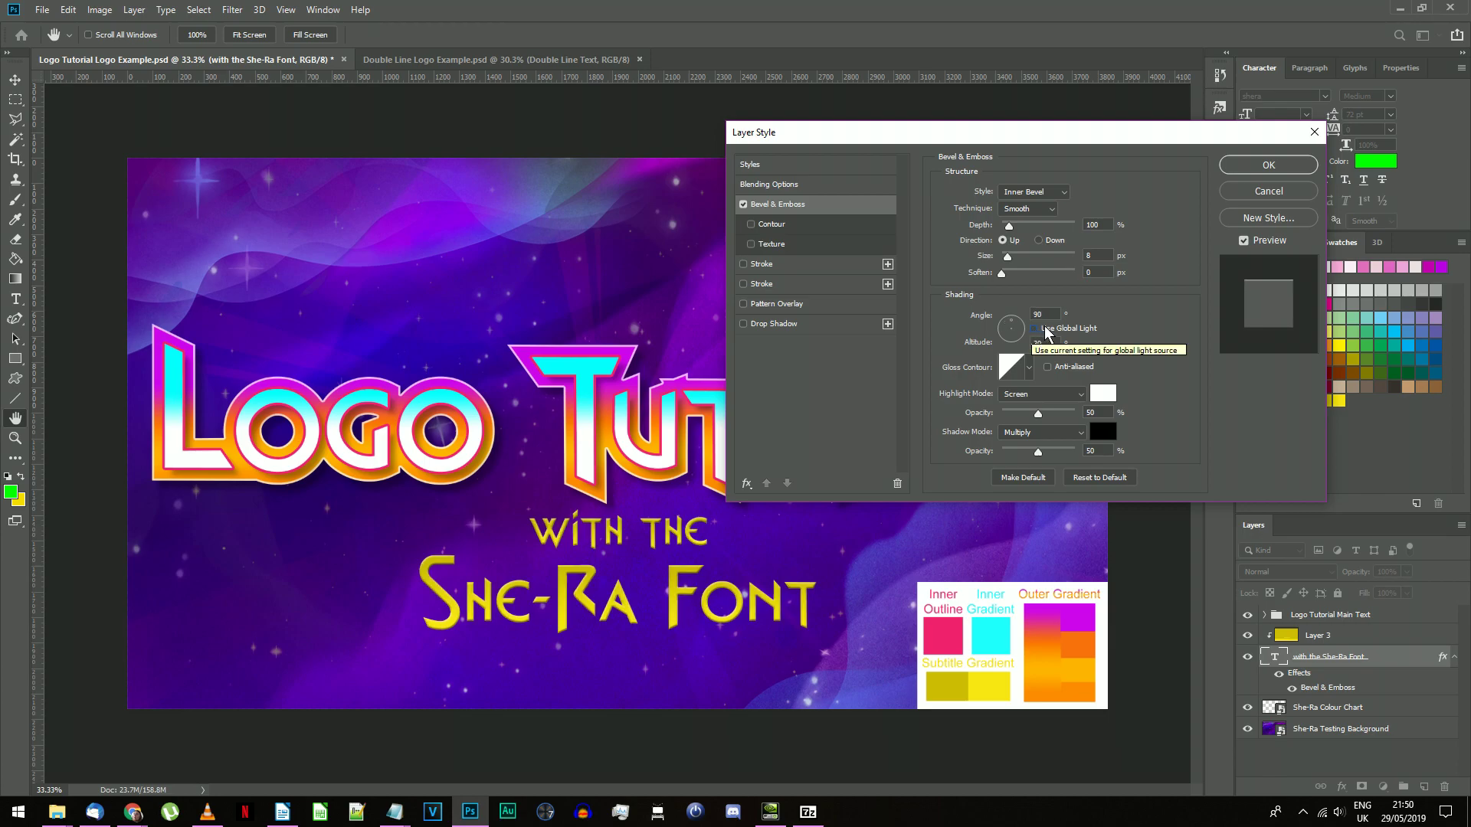
left_click(1034, 329)
double_click(1041, 314)
type("90")
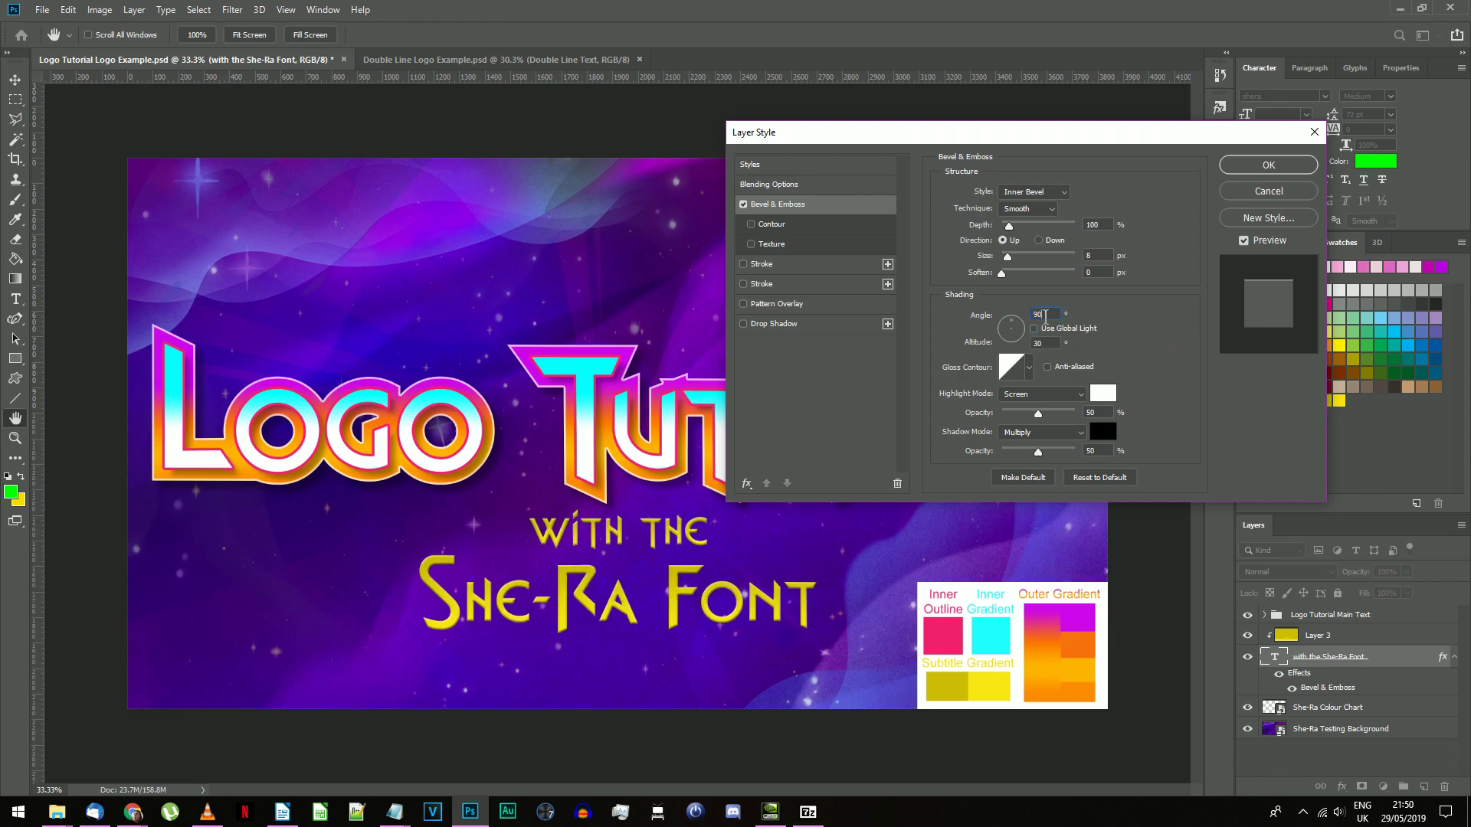
Set the bevel highlight to Normal at 100% opacity and the shadow opacity to 0
left_click(1033, 395)
left_click(1038, 396)
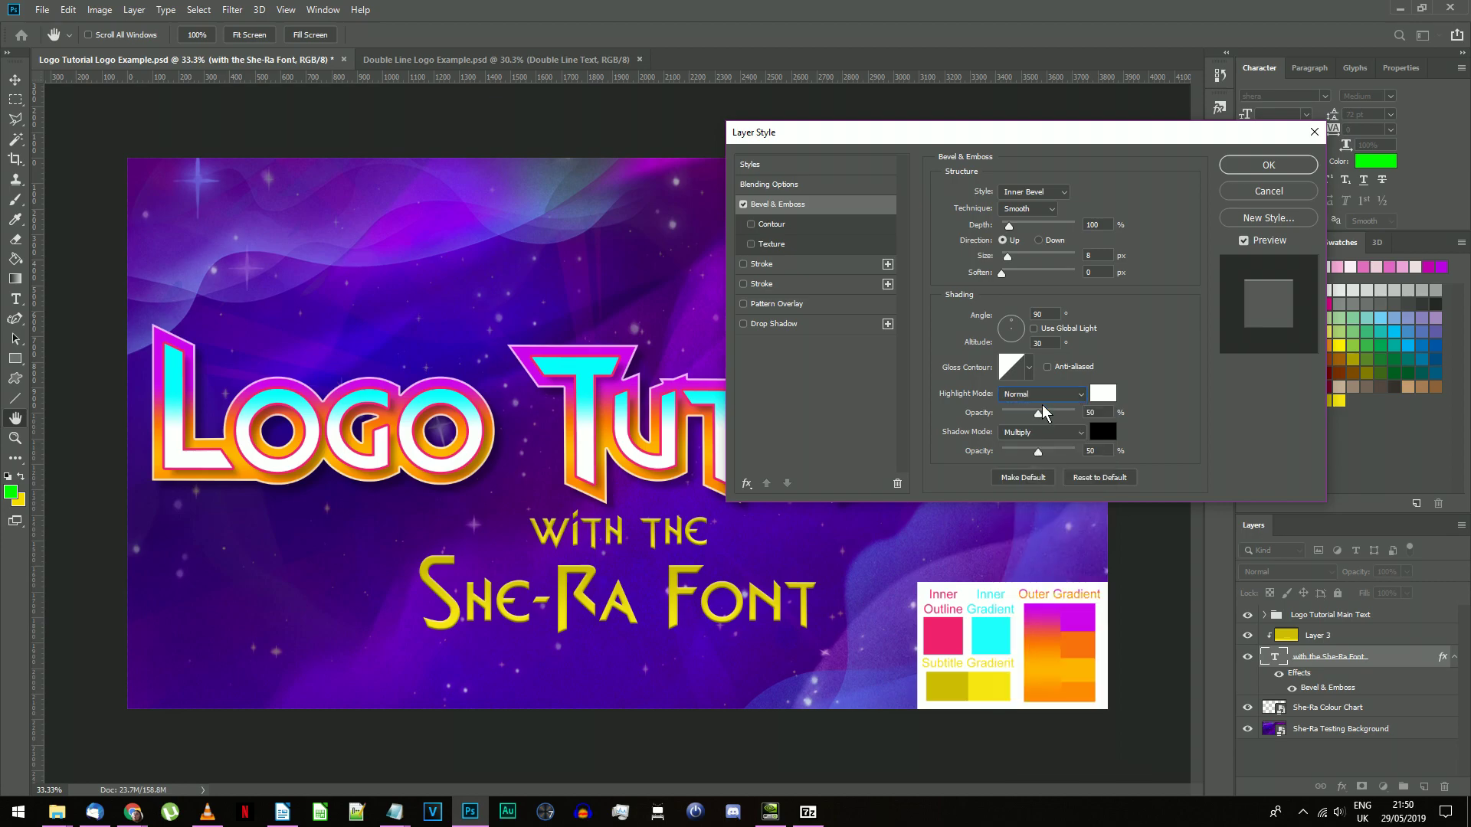
double_click(1101, 410)
type("100")
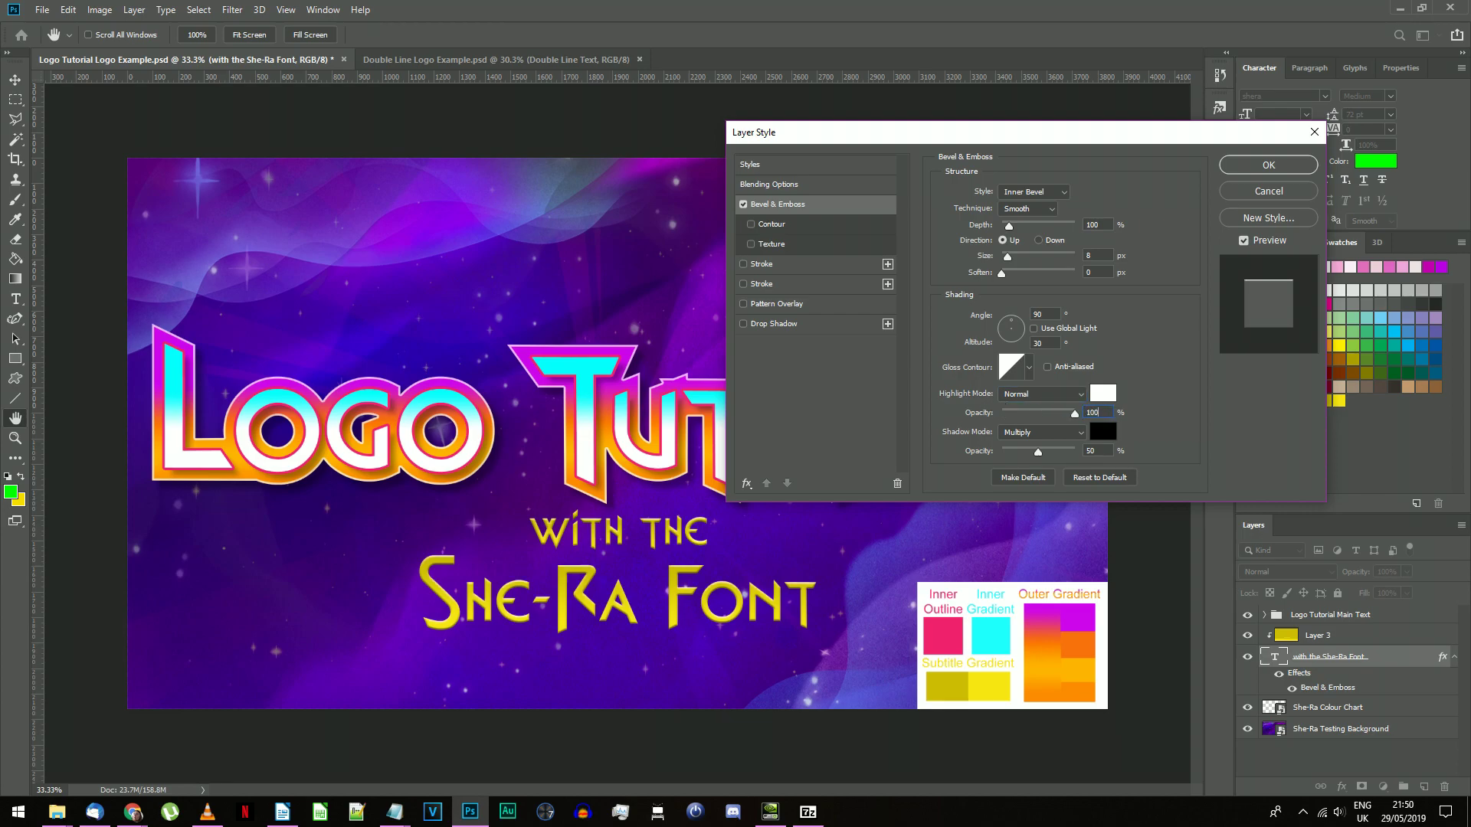
double_click(1102, 450)
type("0")
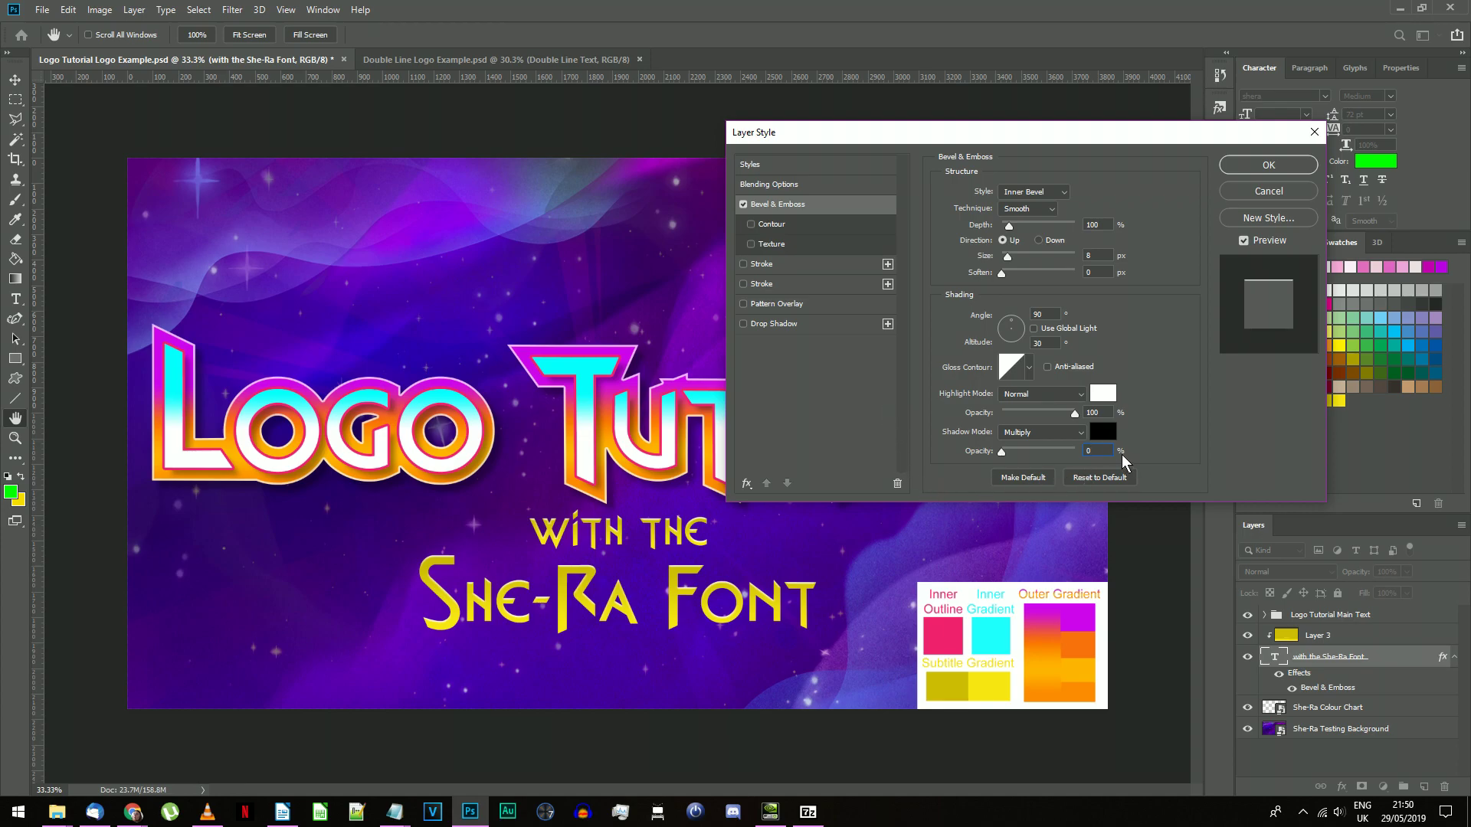
Give the subtitle a Drop Shadow with 80% opacity, 12 px distance and 20 px size
left_click(764, 326)
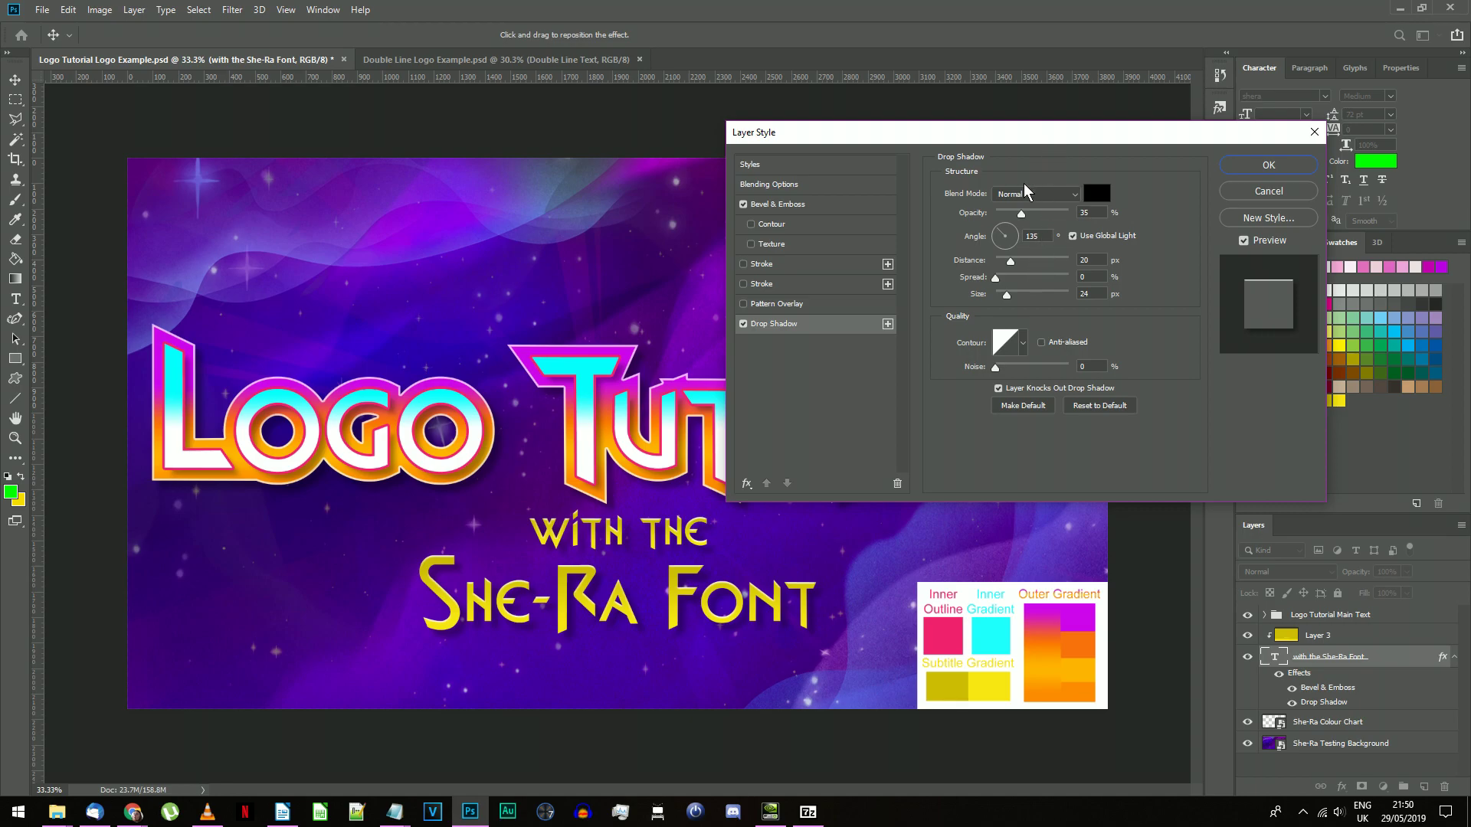
double_click(1085, 212)
type("80")
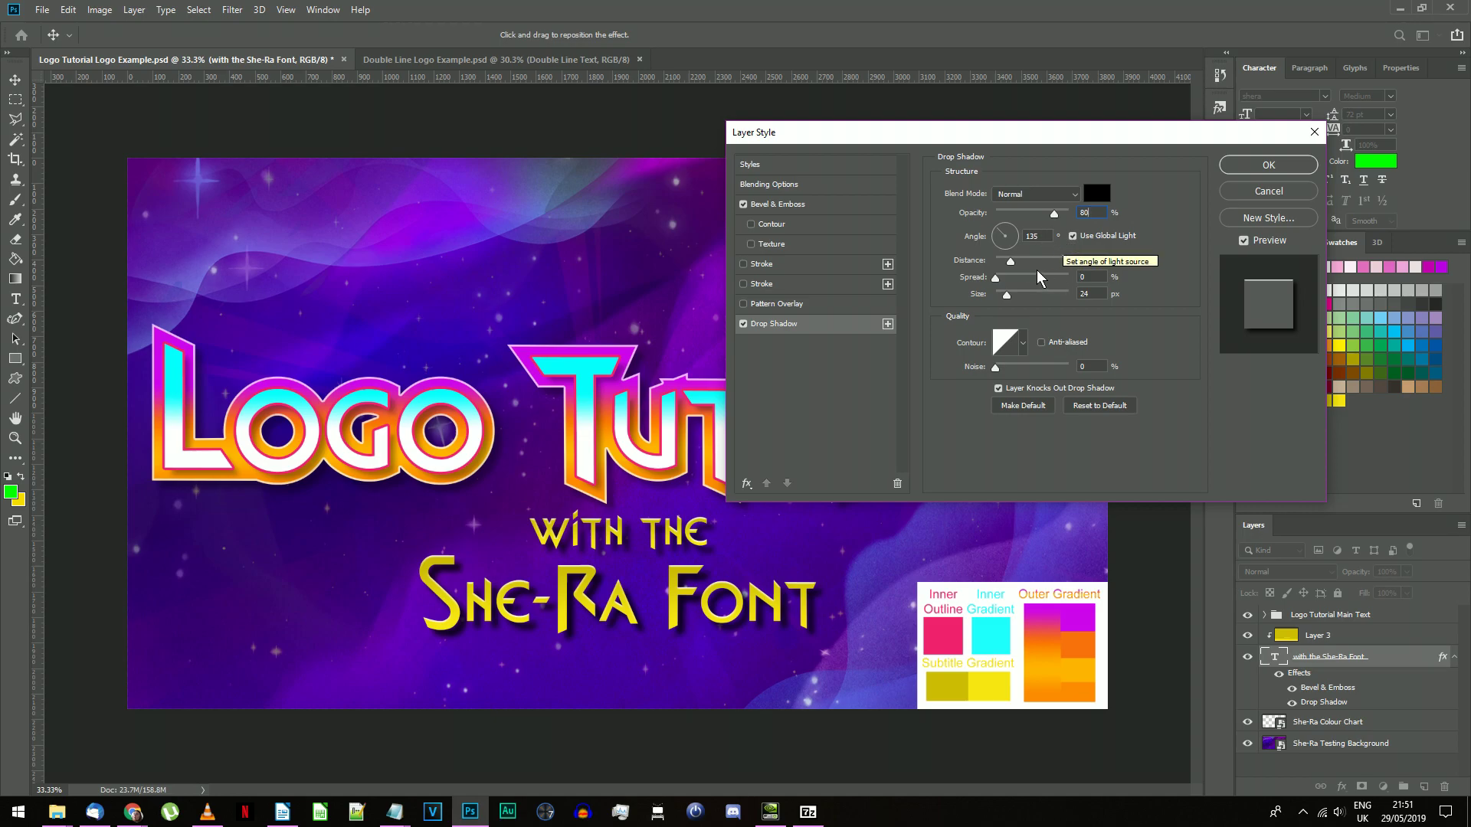
left_click(1103, 259)
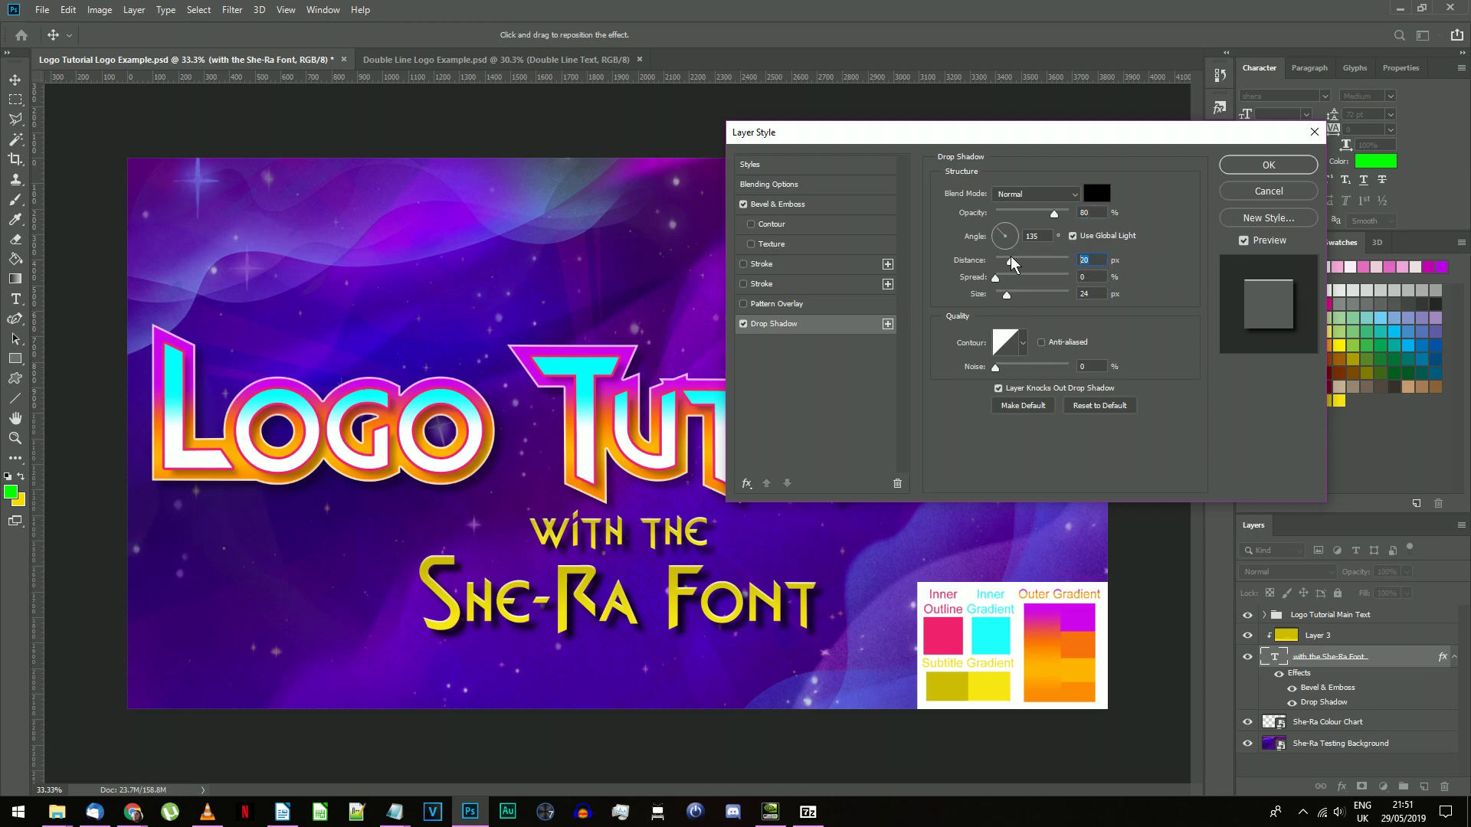
type("12")
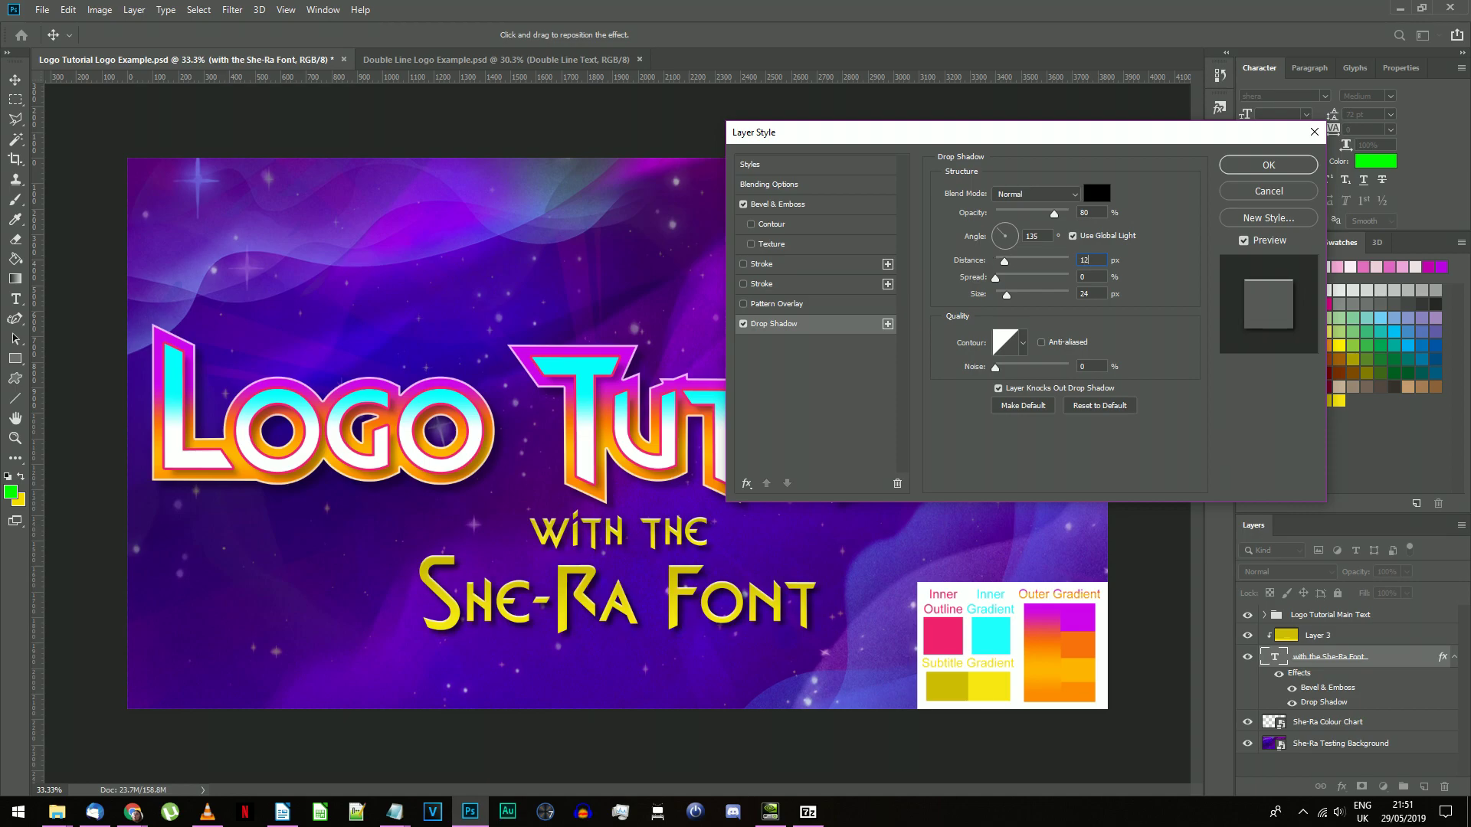
key("Tab")
key("Tab")
type("20")
key("Tab")
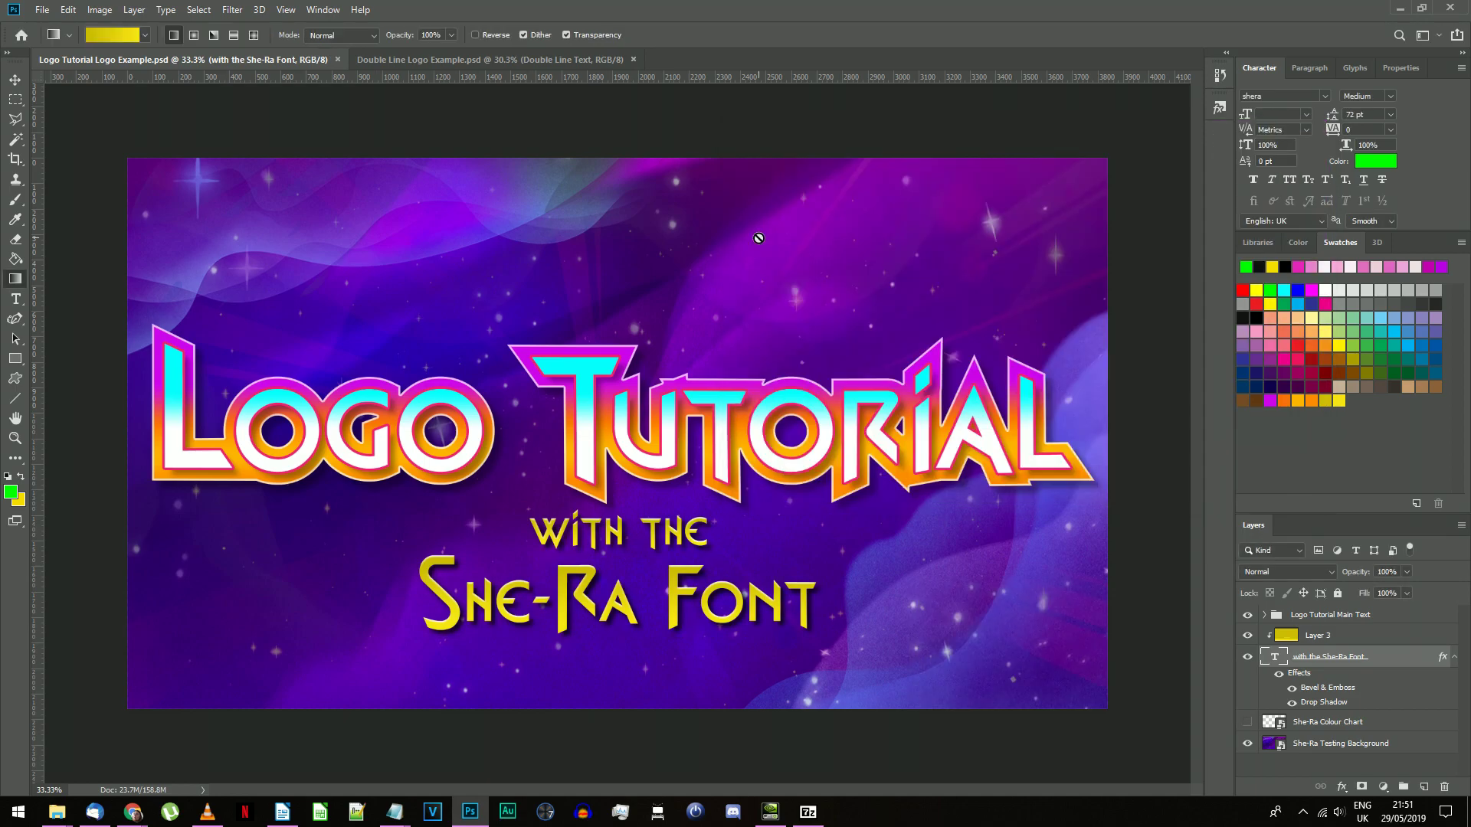
Cancel a first export attempt, then hide the starry background layer so the logo sits on transparency
left_click(46, 10)
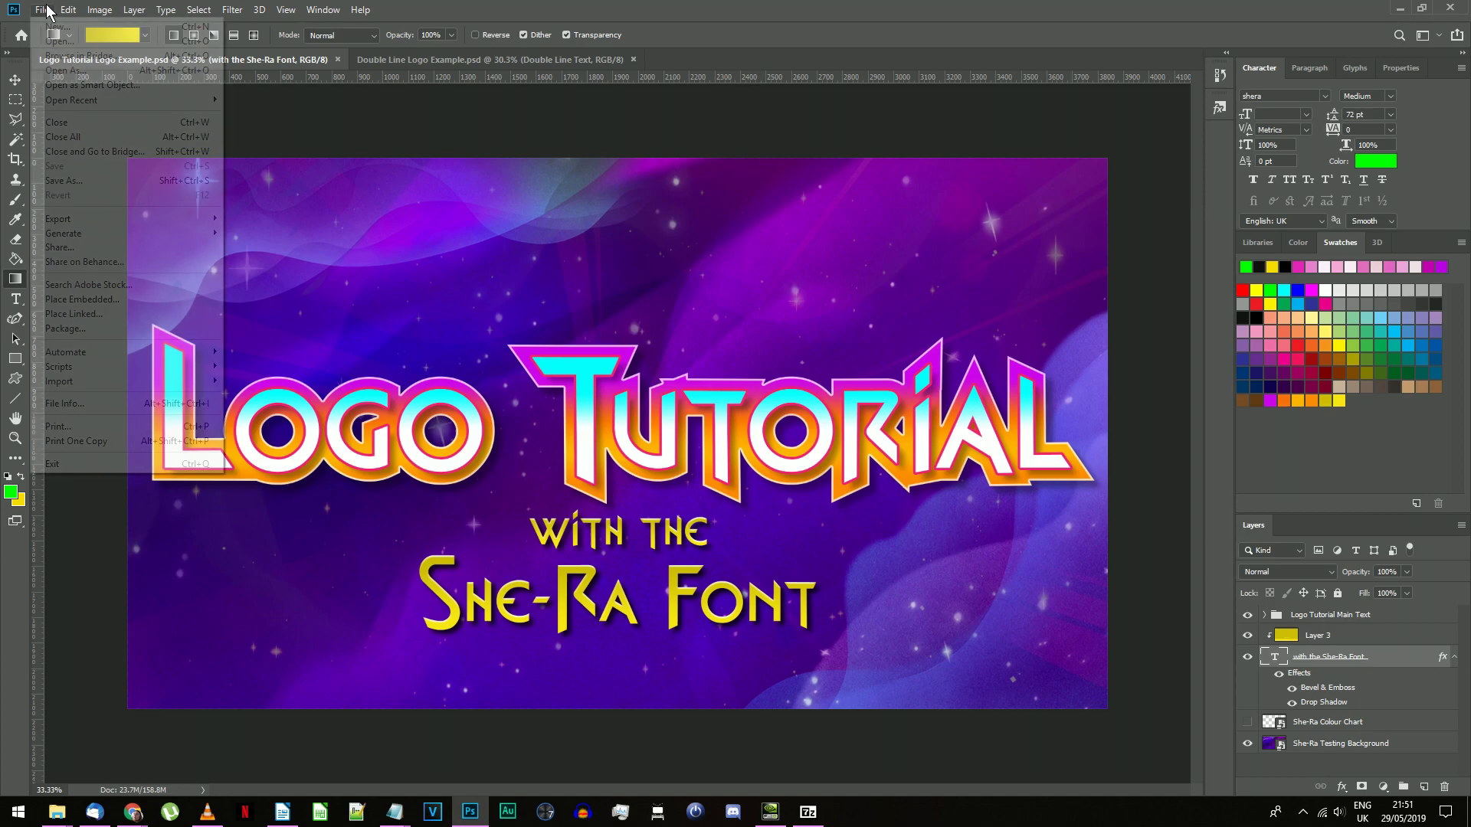
left_click(251, 218)
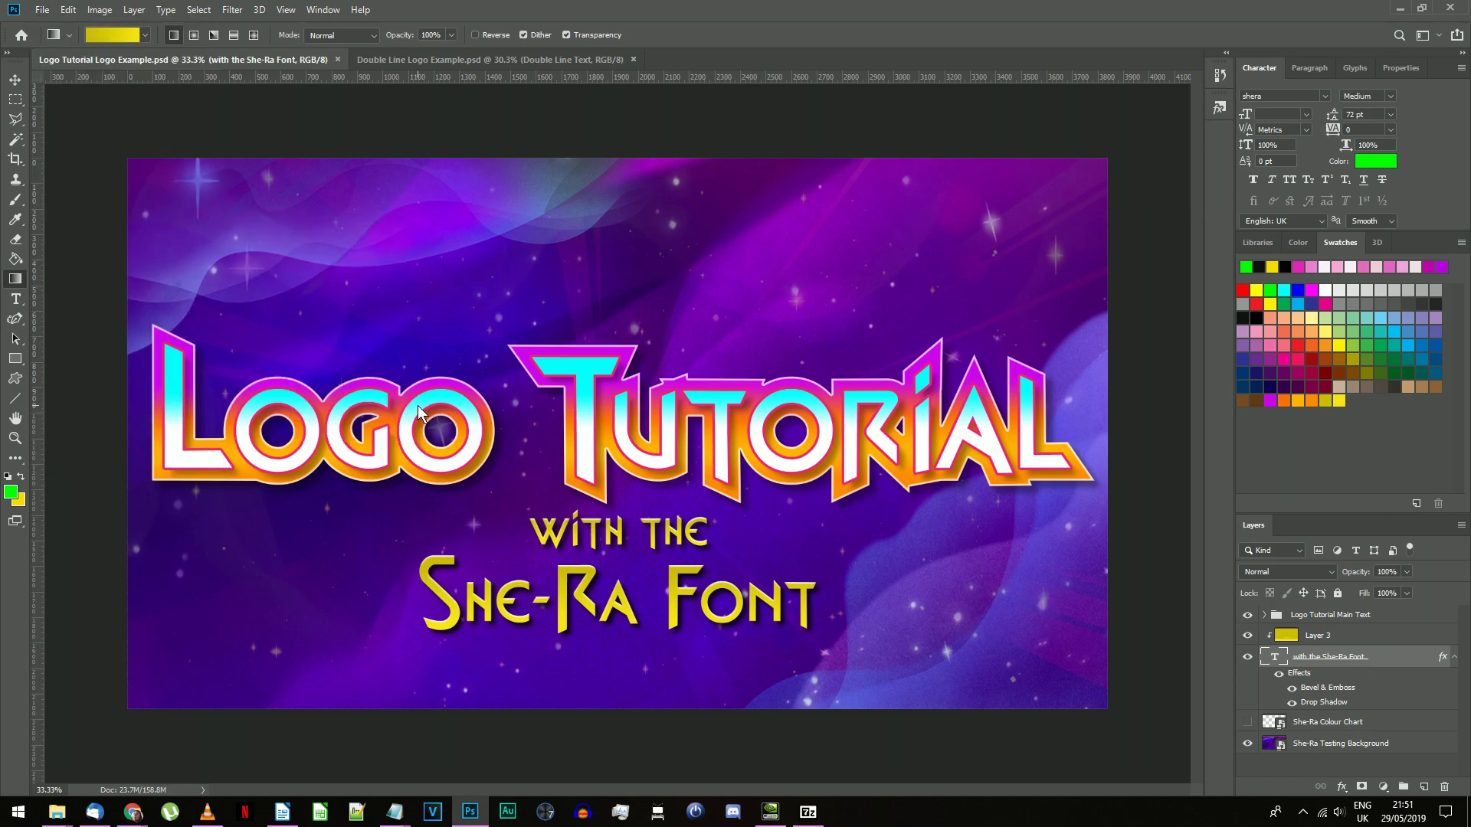
key("Escape")
left_click(1246, 743)
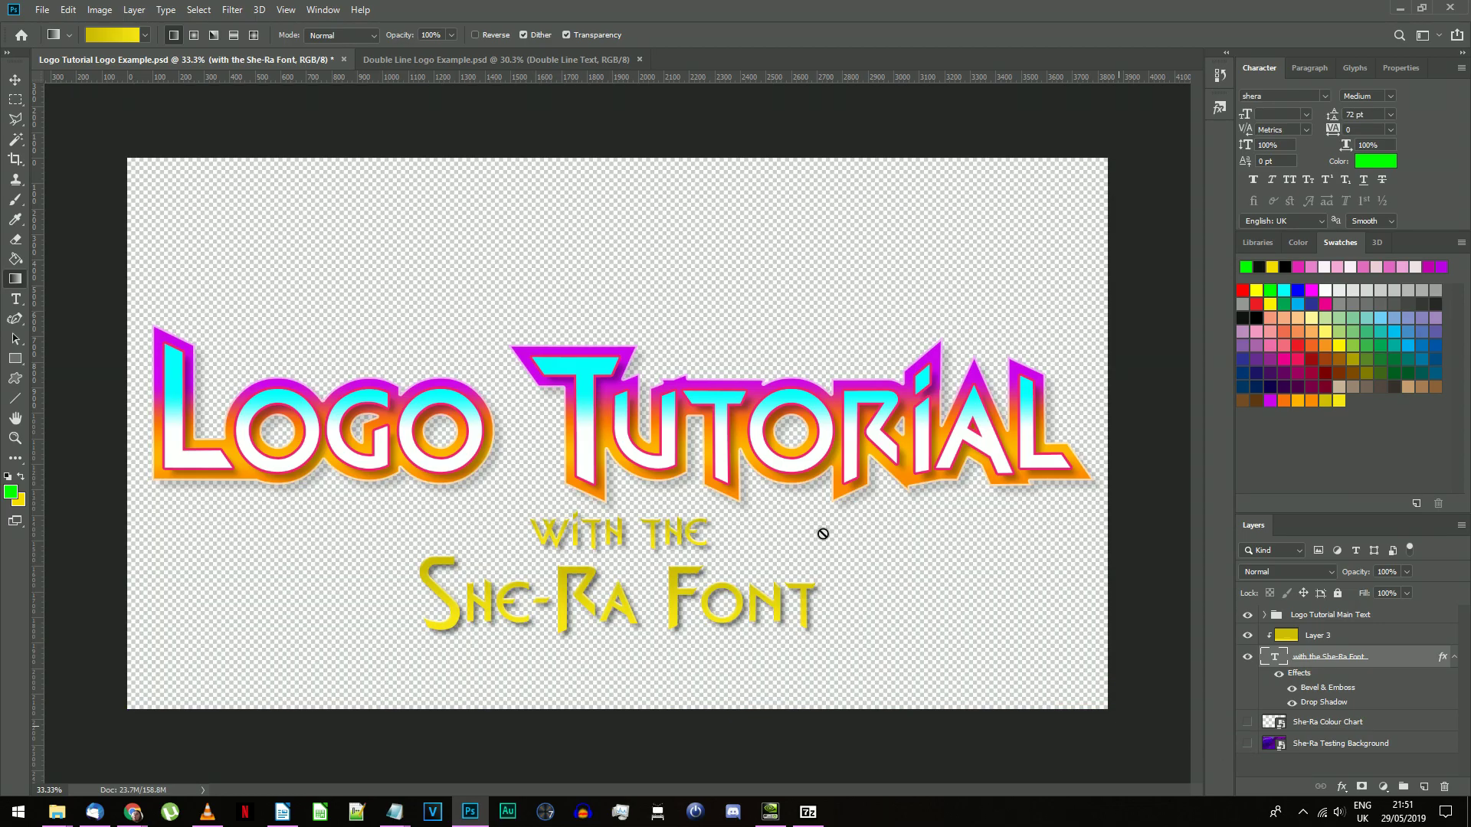
left_click(42, 10)
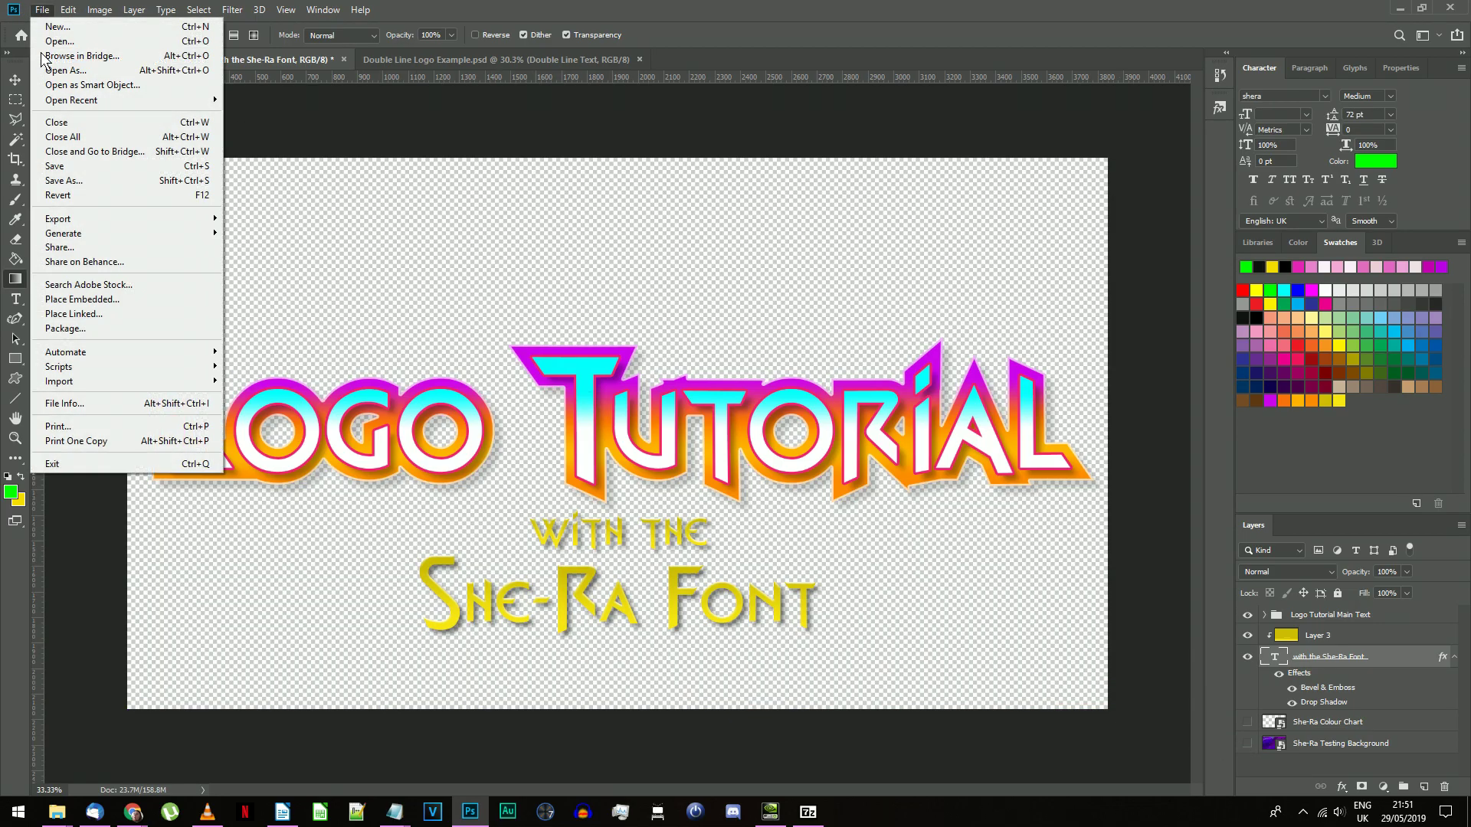
Export the transparent logo as Logo Tutorial Logo Example.png
left_click(262, 221)
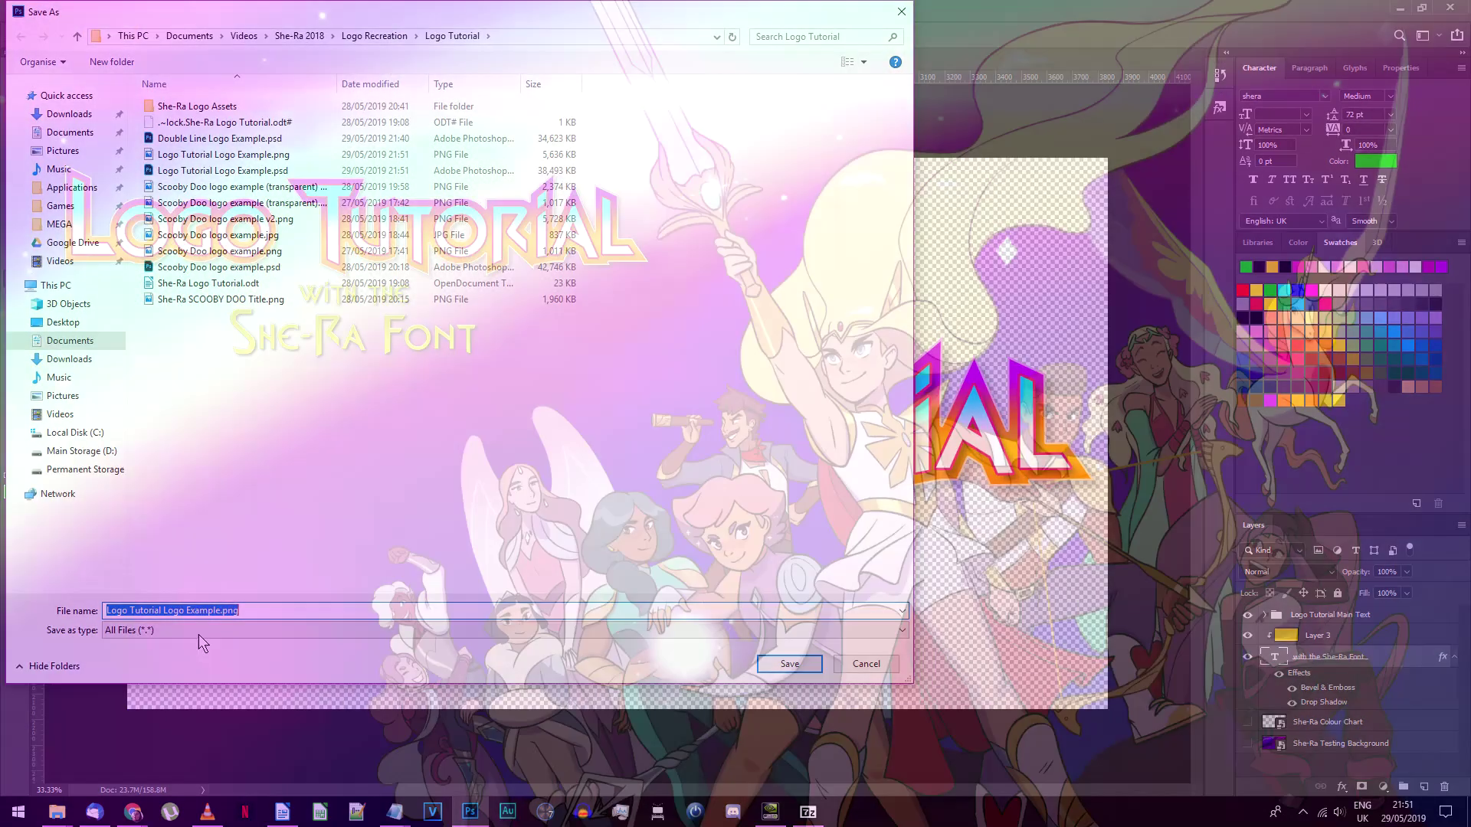